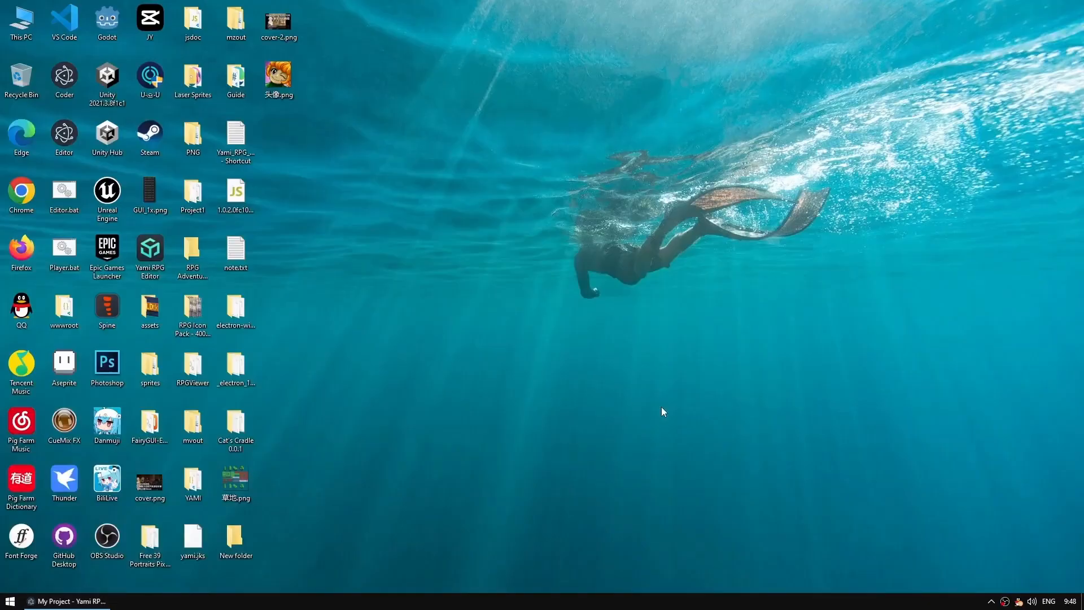
# Import 头像.png from the desktop into the Tutorials folder and assign it as the portrait of the 玩家角色 actor.
pyautogui.moveTo(279, 80); pyautogui.dragTo(600, 515)
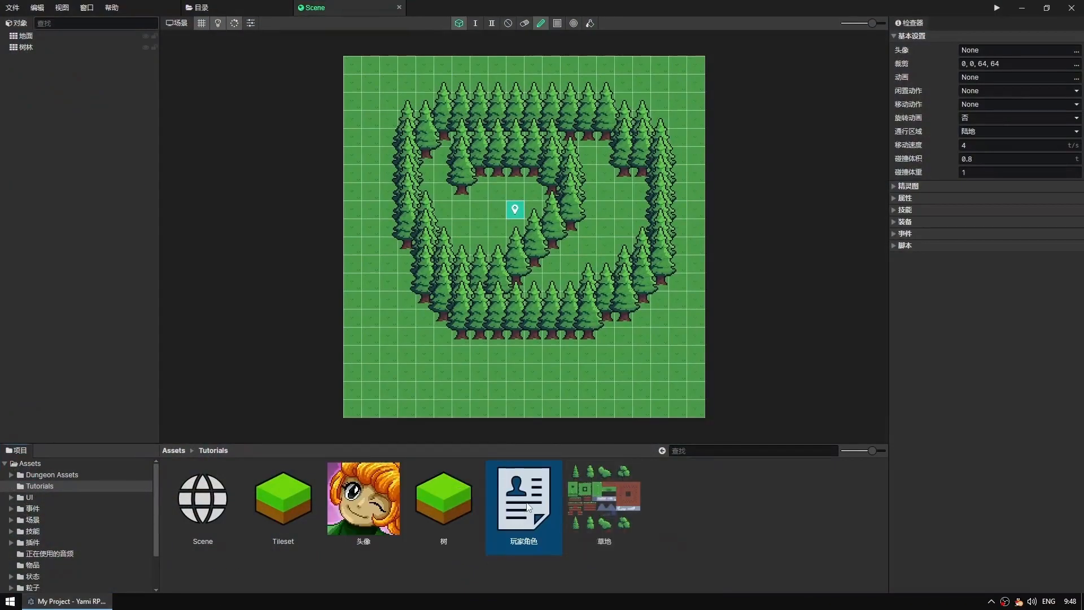
pyautogui.click(986, 54)
pyautogui.doubleClick(489, 172)
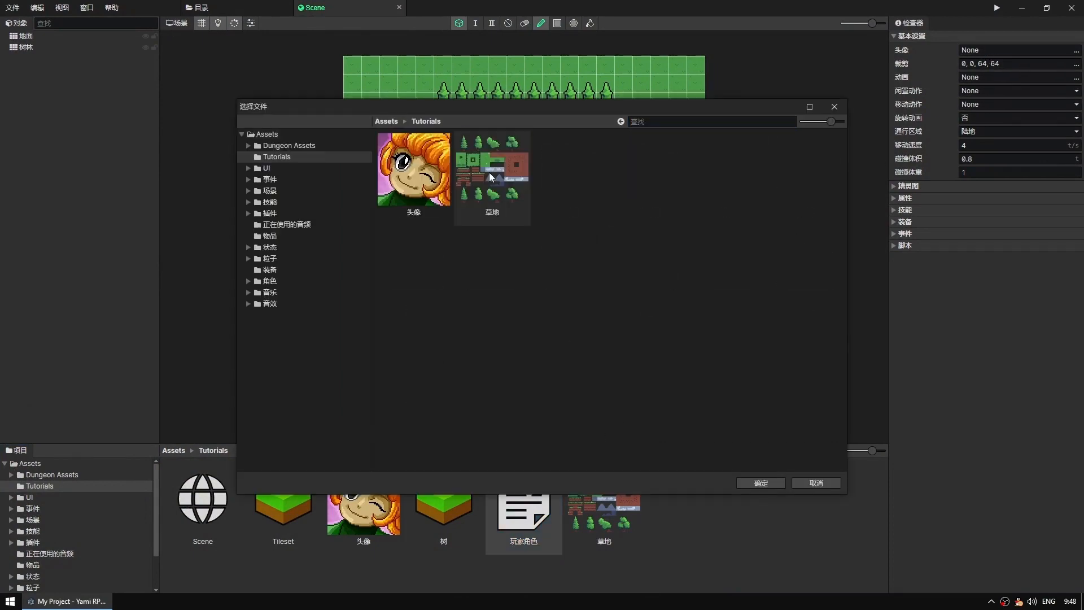
pyautogui.click(409, 171)
pyautogui.doubleClick(409, 172)
# Try a crop size of 32 × 32 for the 玩家角色 actor's portrait.
pyautogui.click(978, 65)
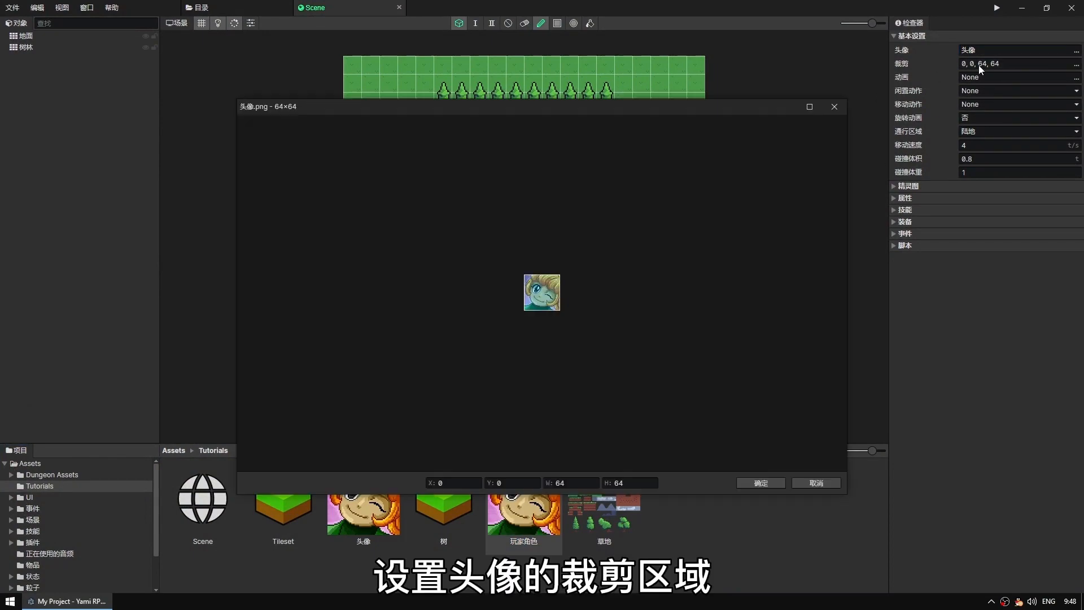
pyautogui.press('Tab')
pyautogui.press('Tab')
pyautogui.press('Tab')
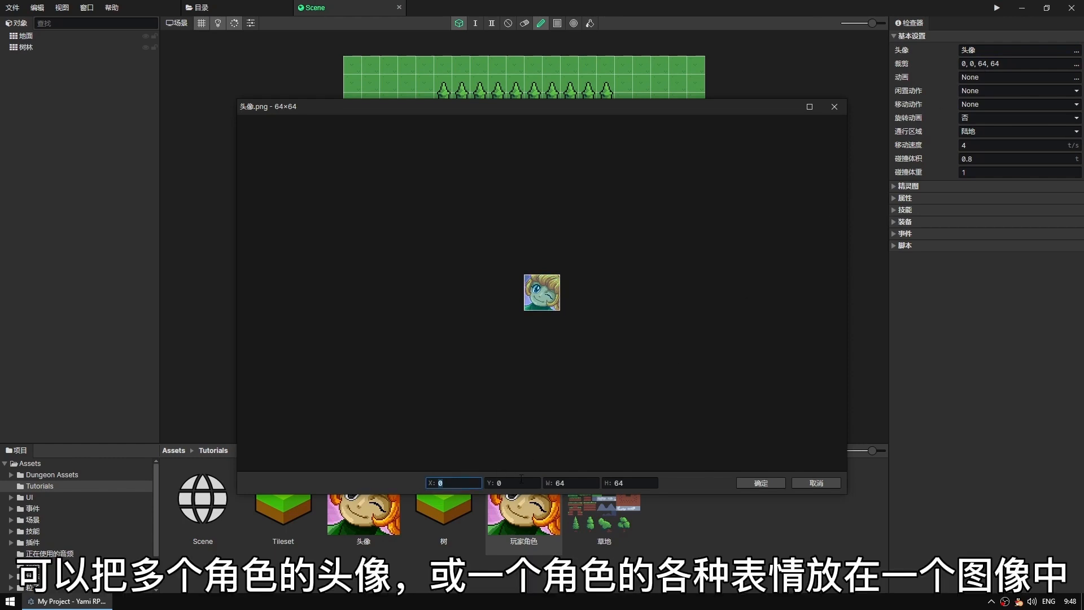
pyautogui.write('32')
pyautogui.press('Tab')
pyautogui.write('32')
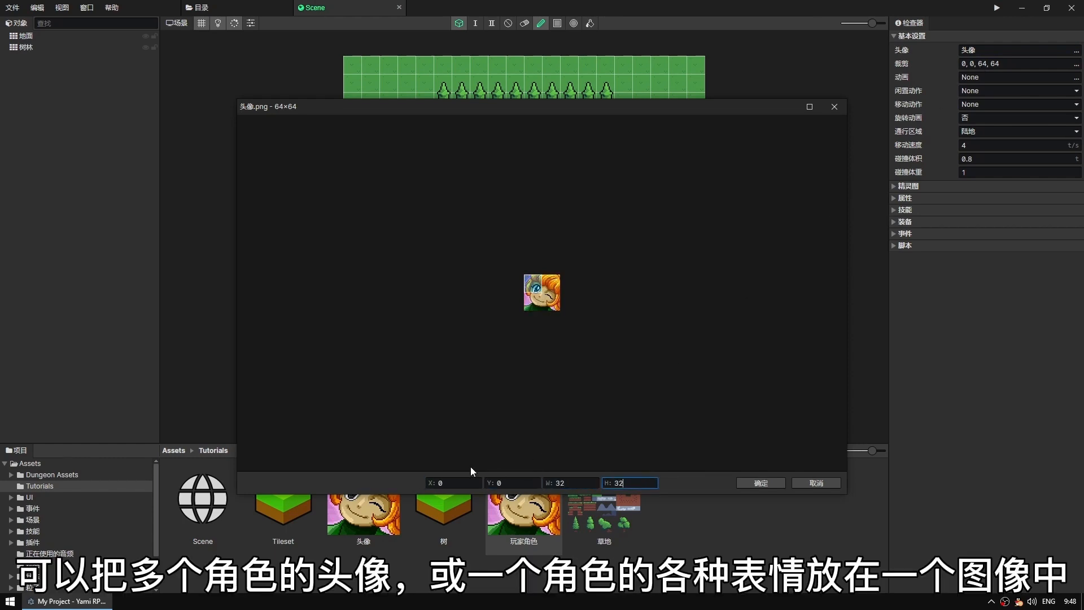
# Restore the portrait's crop width and height to 64 × 64 and confirm the crop region.
pyautogui.hotkey('shift', 'Tab')
pyautogui.write('64')
pyautogui.press('Tab')
pyautogui.write('64')
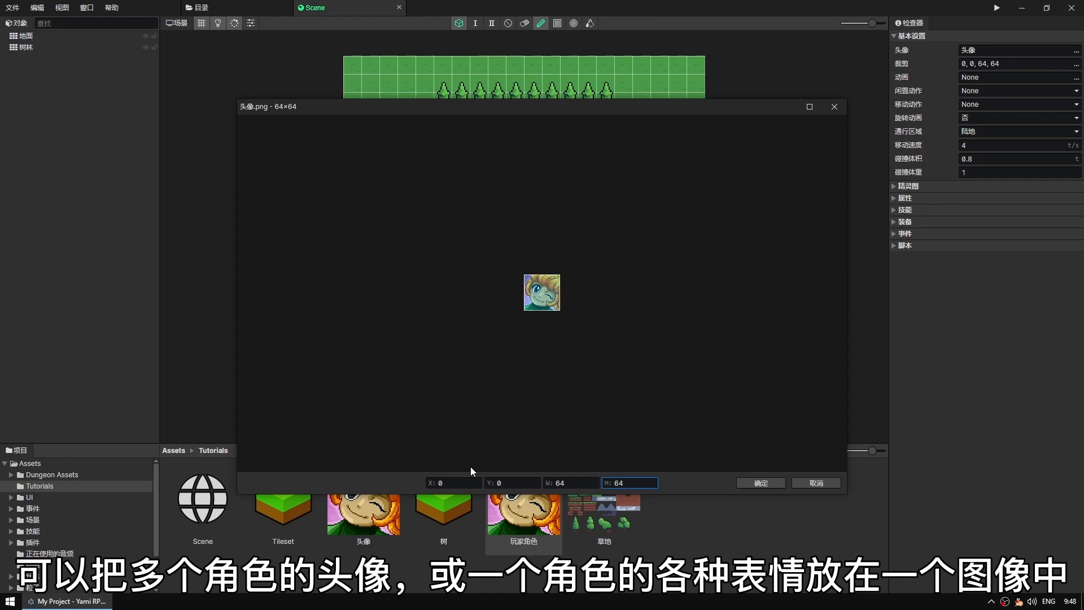
pyautogui.press('Return')
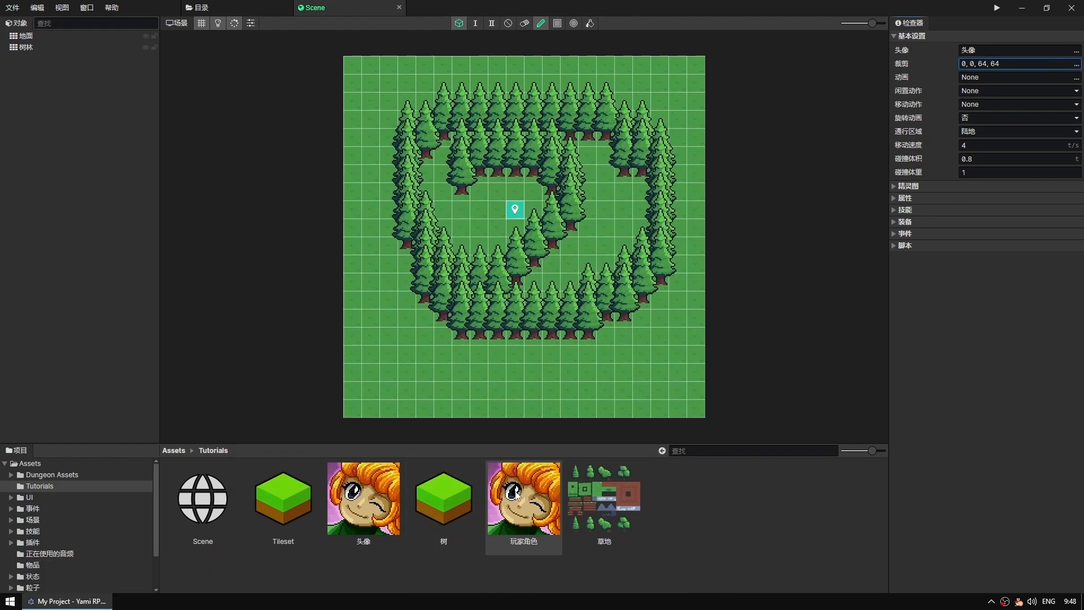
# Create a new animation file named 漫游枪手 in the Tutorials folder.
pyautogui.rightClick(682, 486)
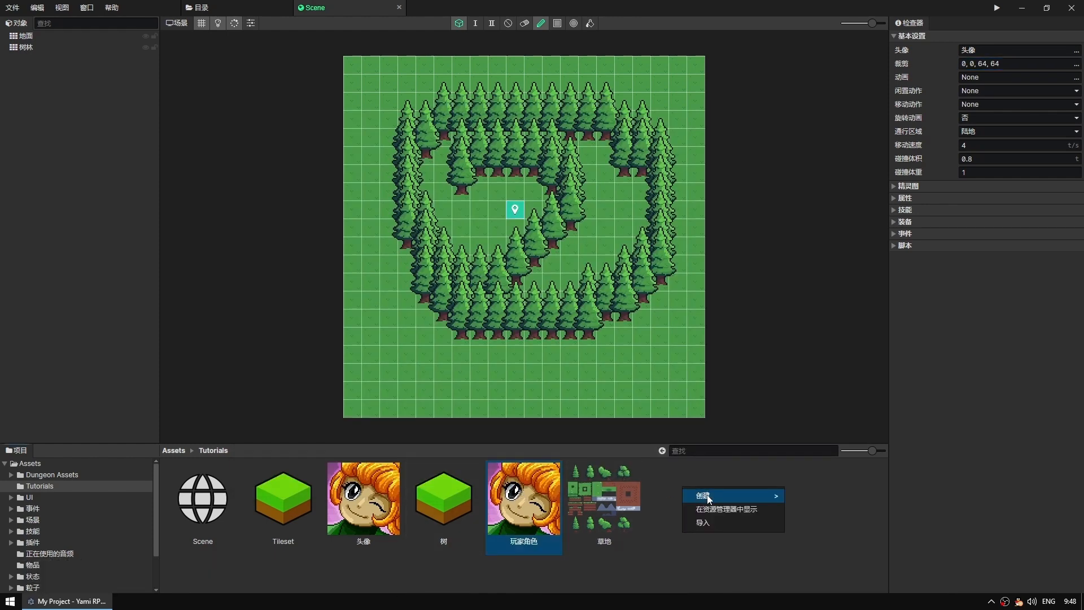
pyautogui.moveTo(706, 496)
pyautogui.click(806, 543)
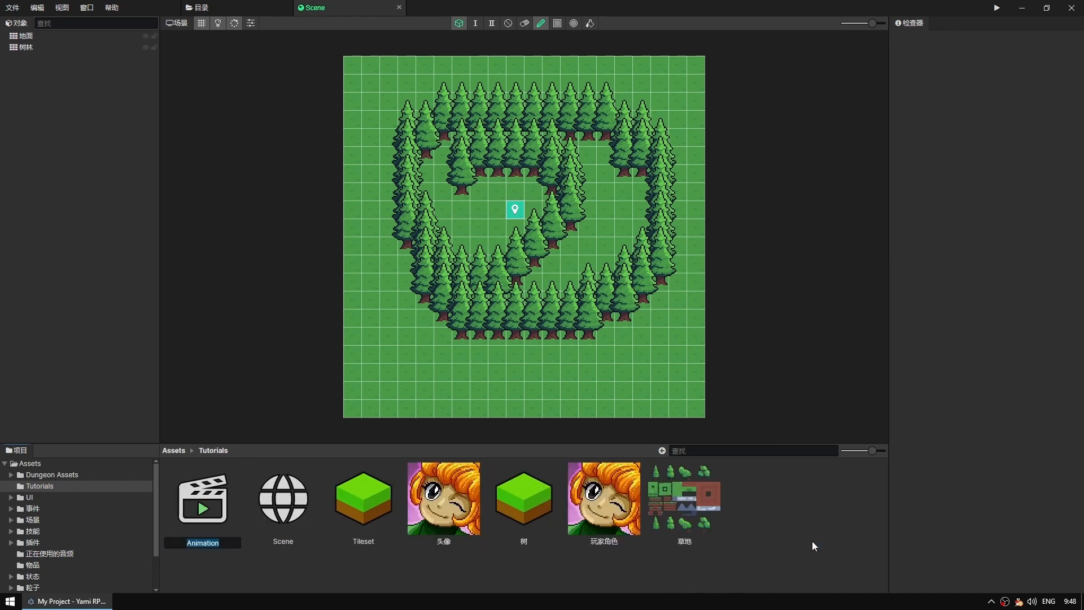
pyautogui.hotkey('alt', 'shift')
pyautogui.write('漫游枪手')
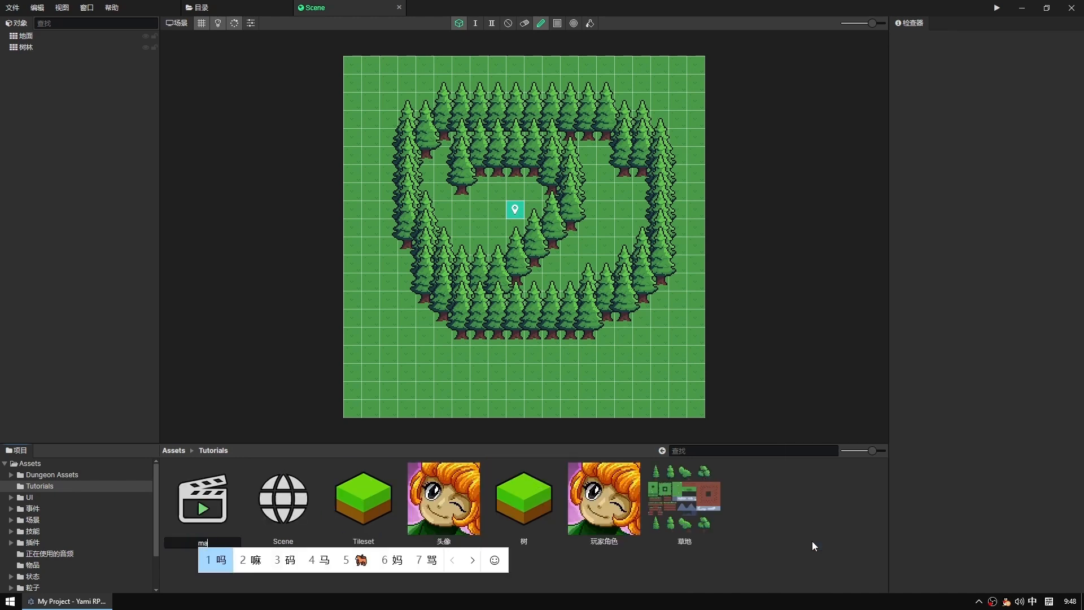
pyautogui.hotkey('alt', 'shift')
pyautogui.press('Return')
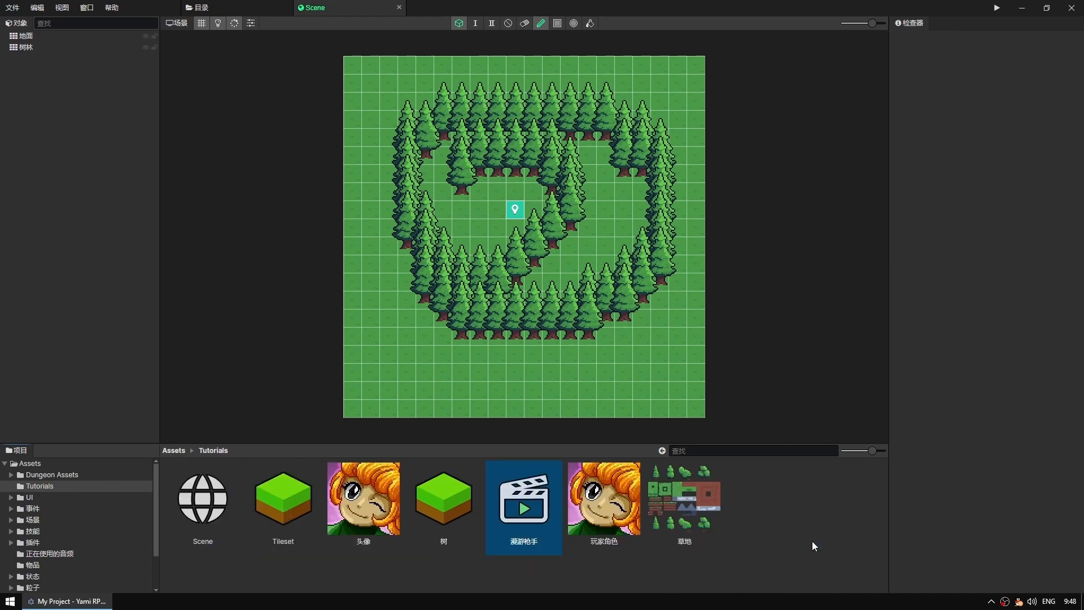
# Assign the 漫游枪手 animation to the 玩家角色 actor and check the options for its idle and move actions.
pyautogui.click(599, 501)
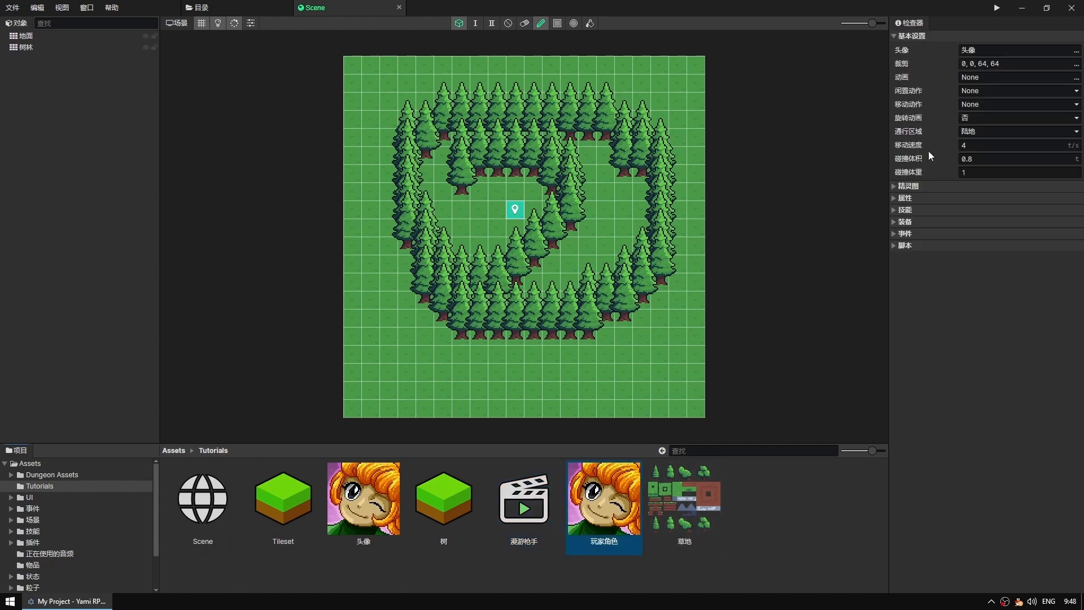
pyautogui.click(979, 76)
pyautogui.click(416, 177)
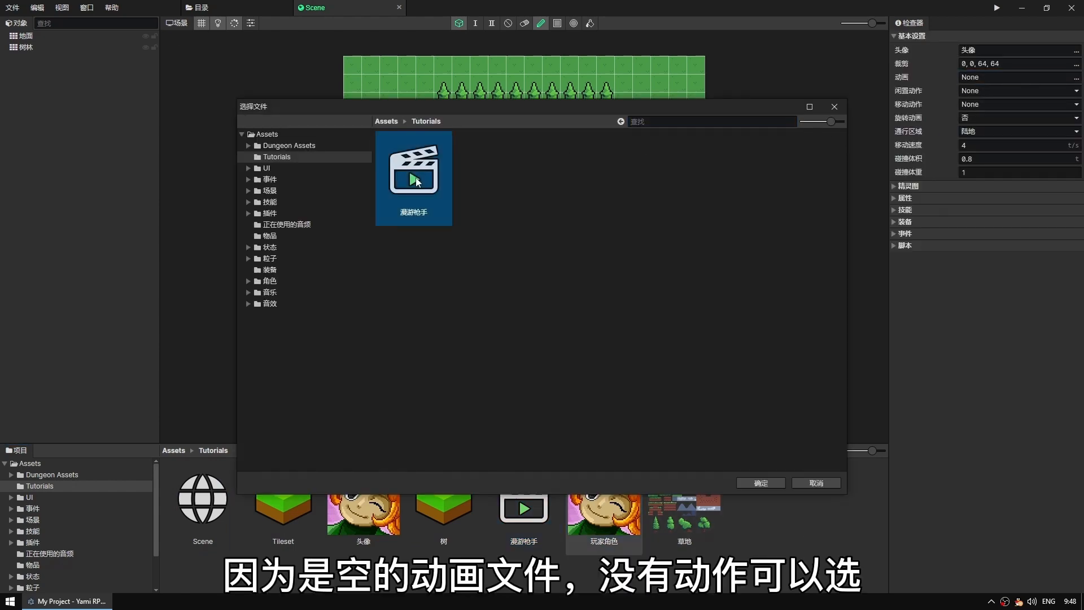
pyautogui.doubleClick(416, 178)
pyautogui.click(978, 90)
pyautogui.click(977, 100)
pyautogui.click(979, 103)
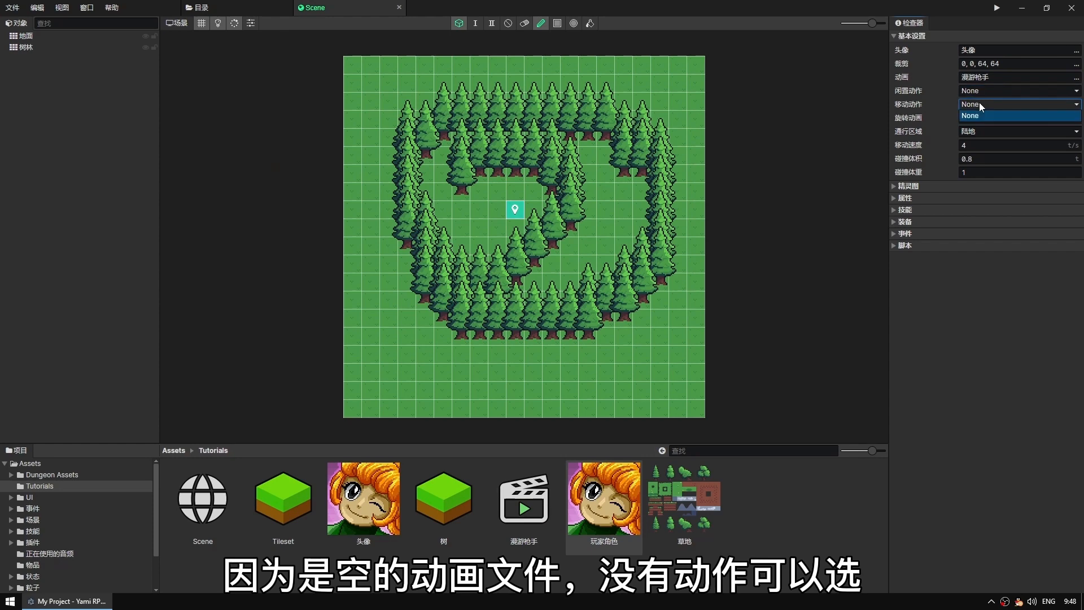
pyautogui.click(980, 103)
# Open the 漫游枪手 animation and add the 闲置 (idle) action from the 角色动作 group.
pyautogui.doubleClick(524, 500)
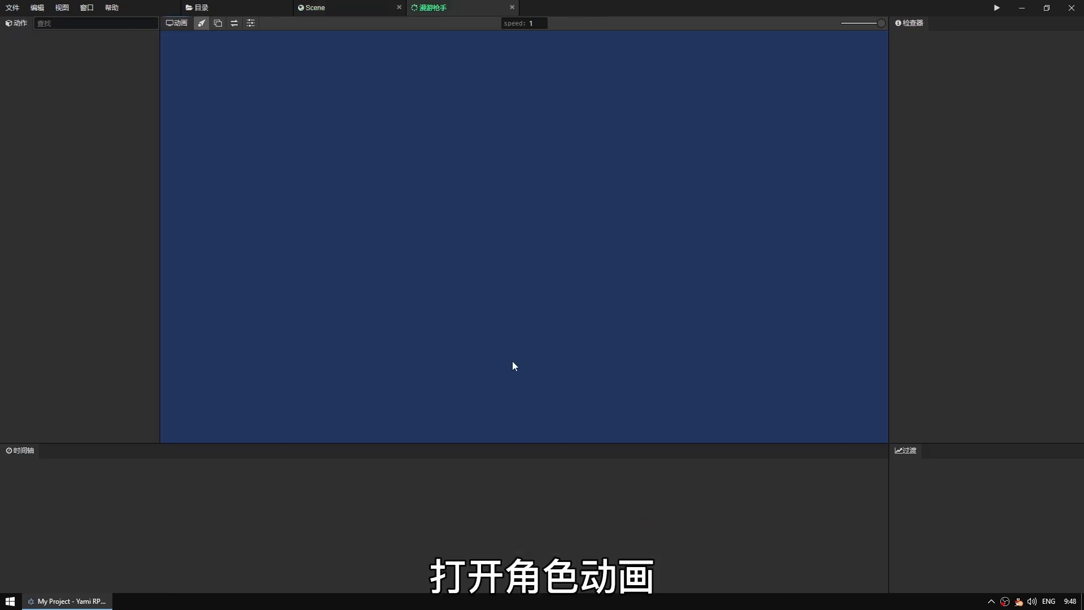
pyautogui.rightClick(64, 214)
pyautogui.click(94, 223)
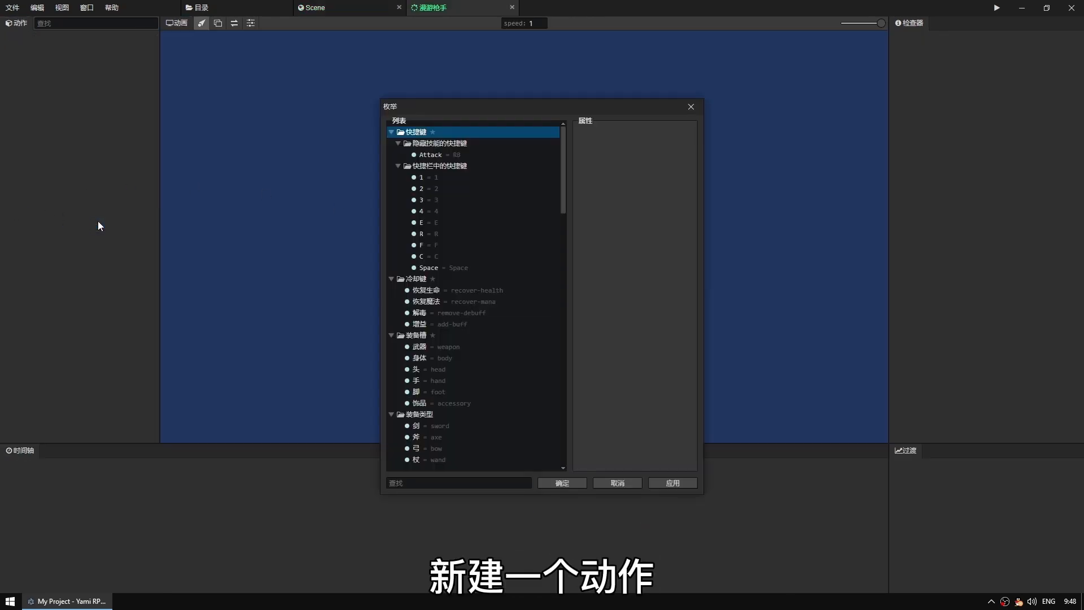
pyautogui.click(562, 219)
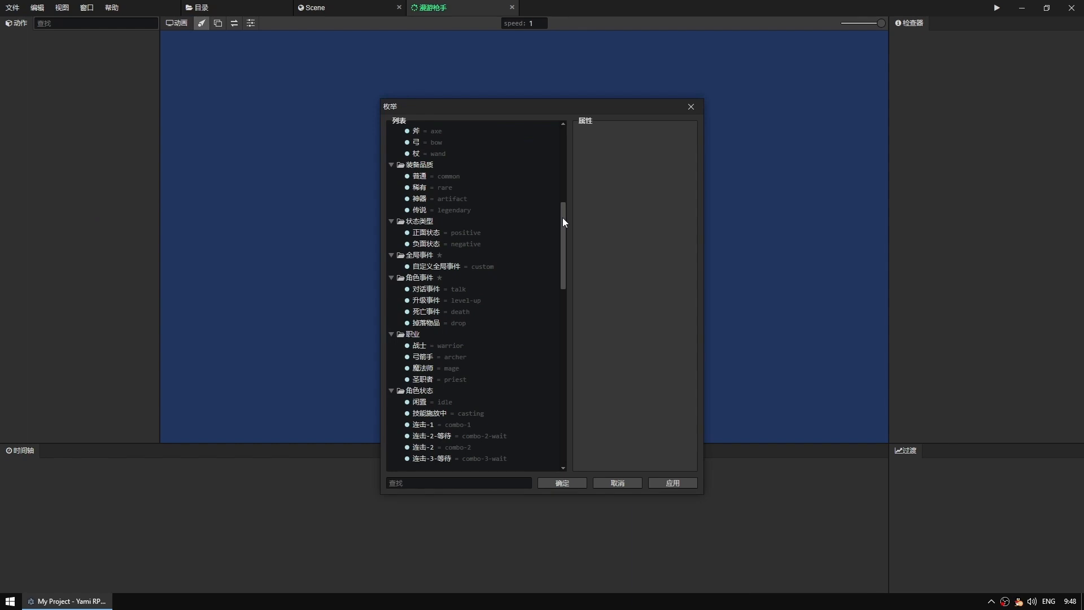
pyautogui.click(562, 295)
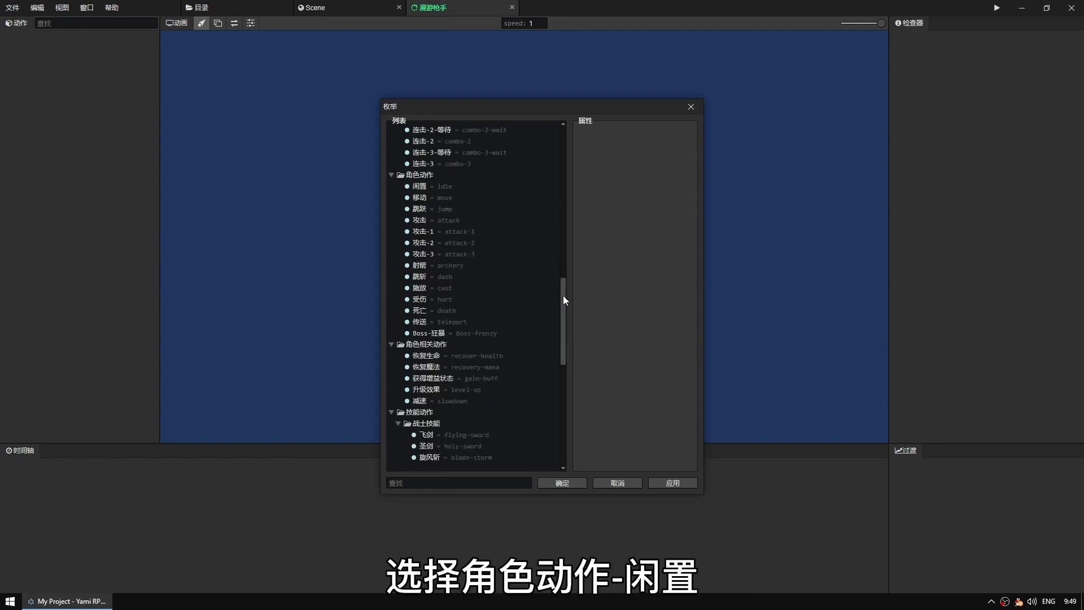
pyautogui.doubleClick(425, 187)
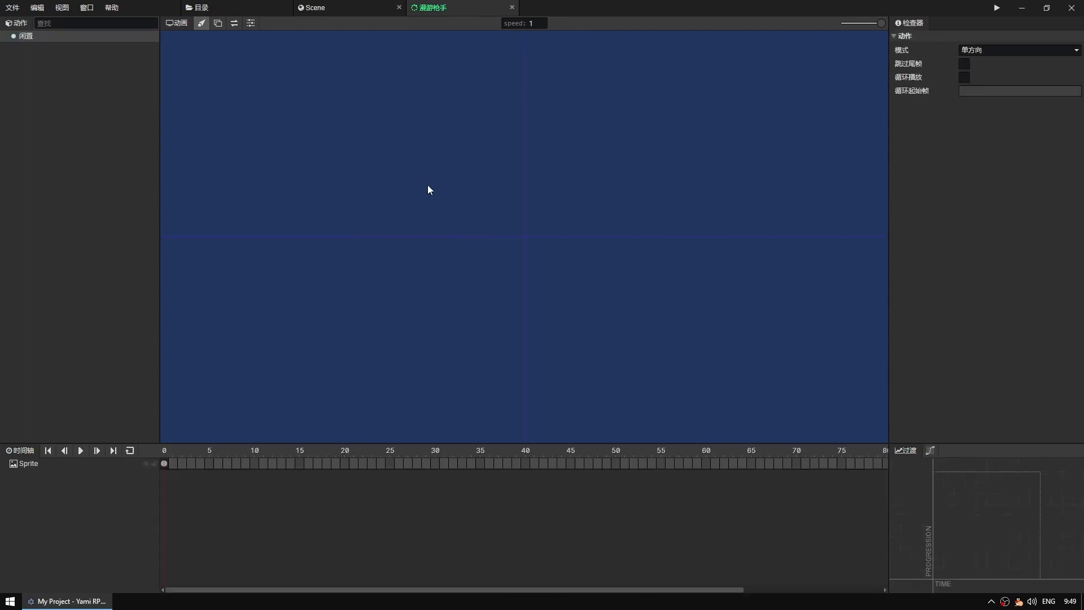
# Try adding a new string entry to the 角色动作 group in the enumeration settings, discarding the change.
pyautogui.click(86, 7)
pyautogui.click(104, 66)
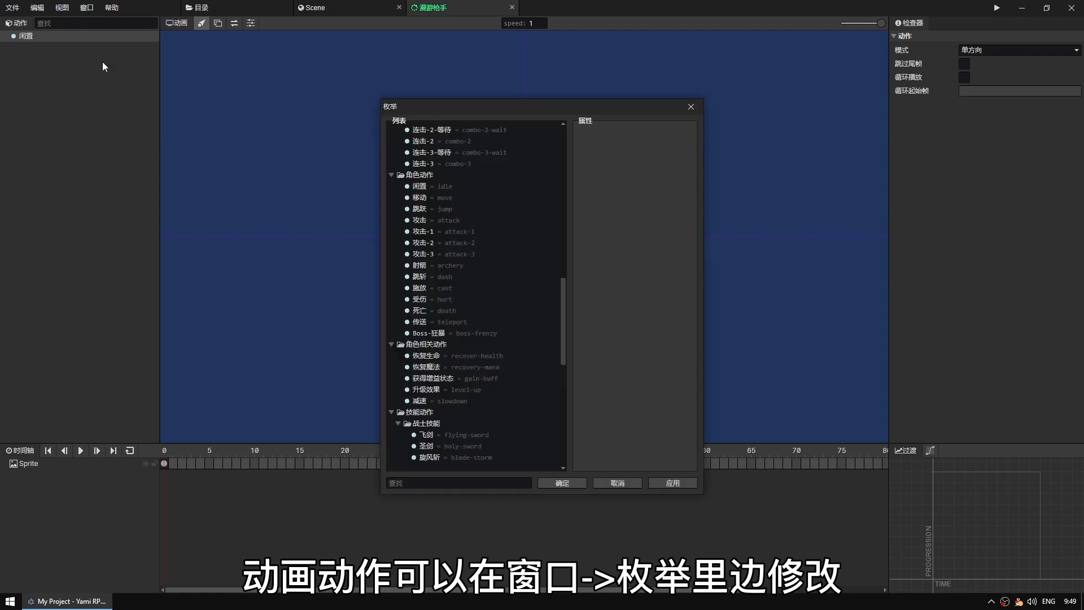
pyautogui.rightClick(421, 178)
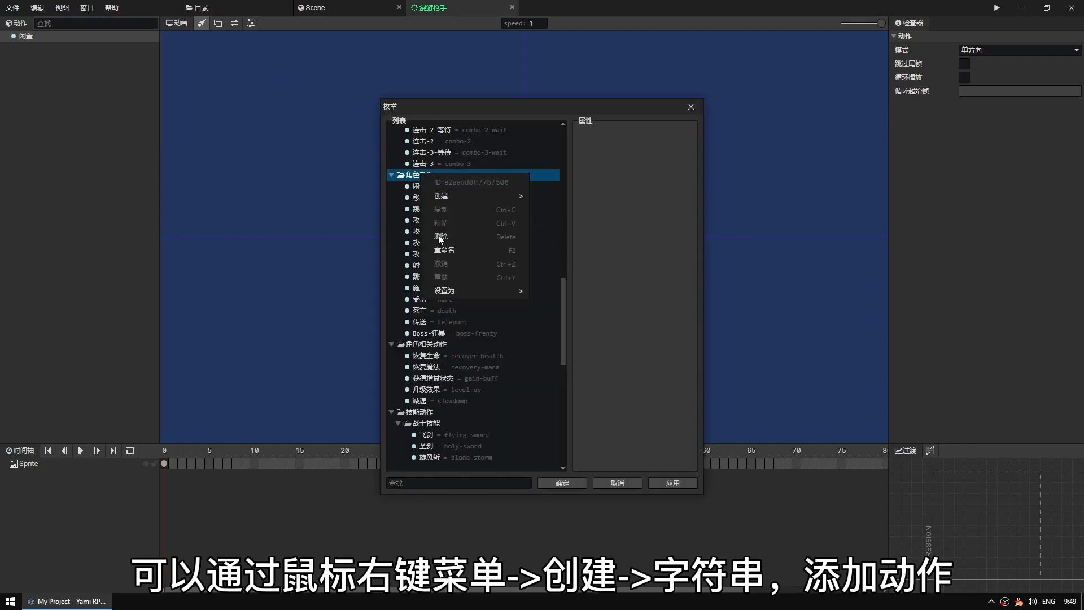
pyautogui.moveTo(514, 196)
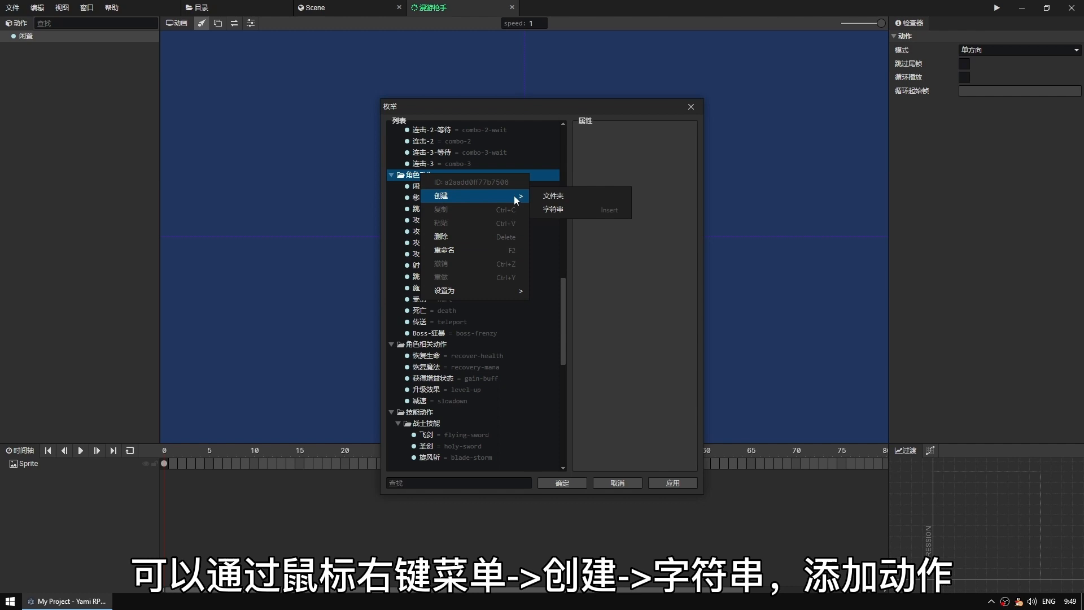
pyautogui.click(555, 211)
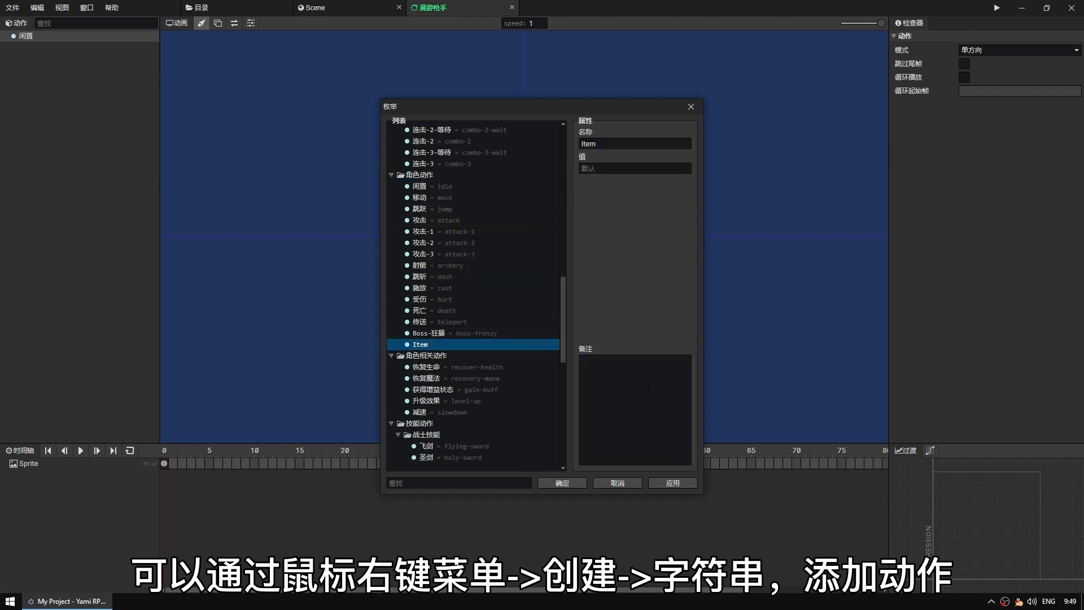
pyautogui.click(619, 483)
pyautogui.click(515, 312)
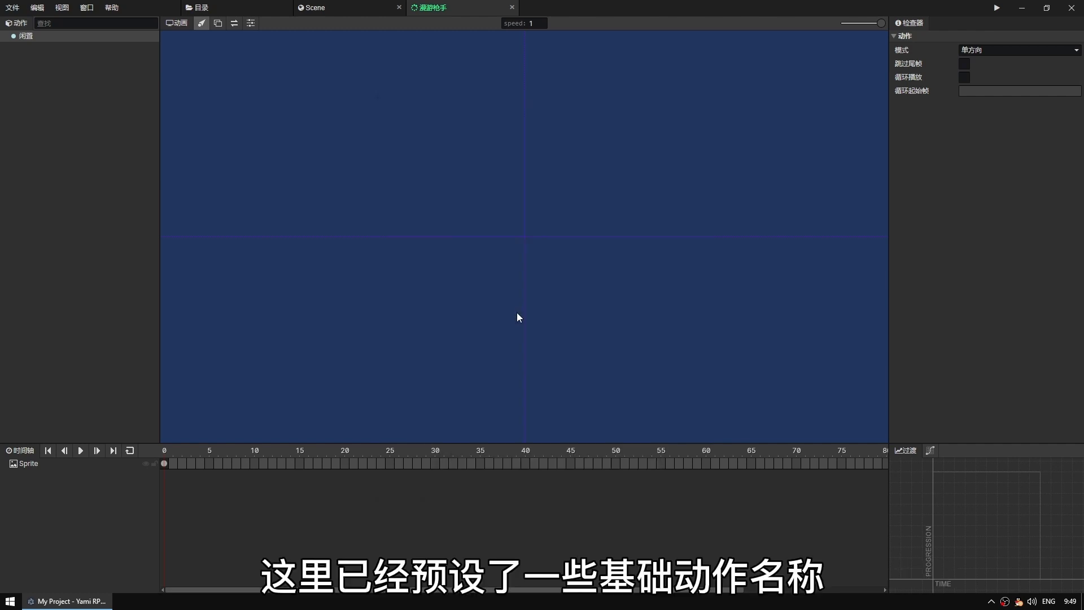
# Add a sprite sheet entry named 角色 in the animation's settings.
pyautogui.click(251, 23)
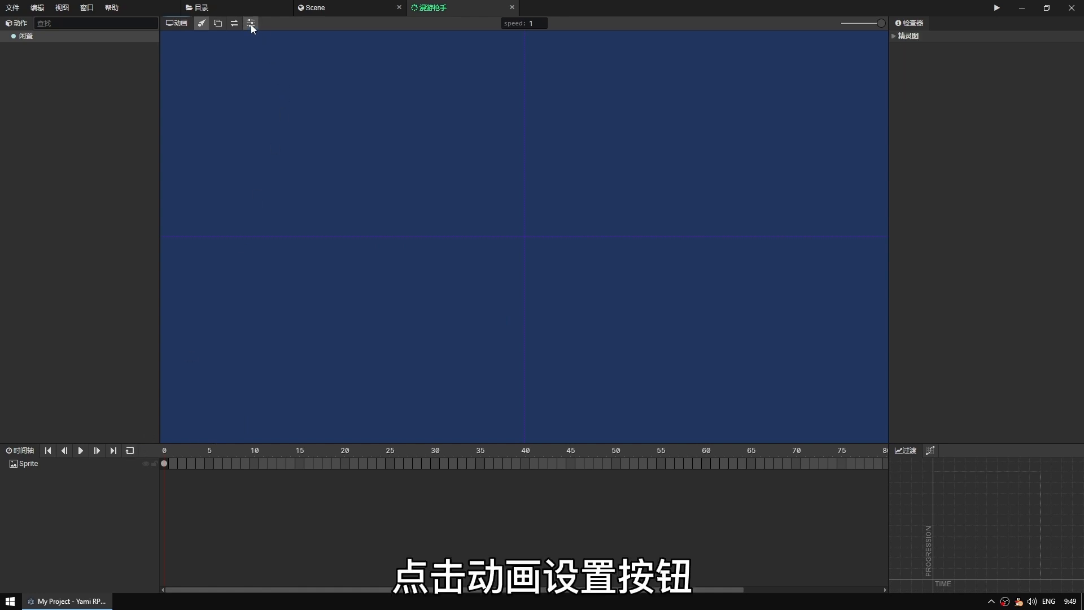
pyautogui.click(908, 36)
pyautogui.doubleClick(924, 53)
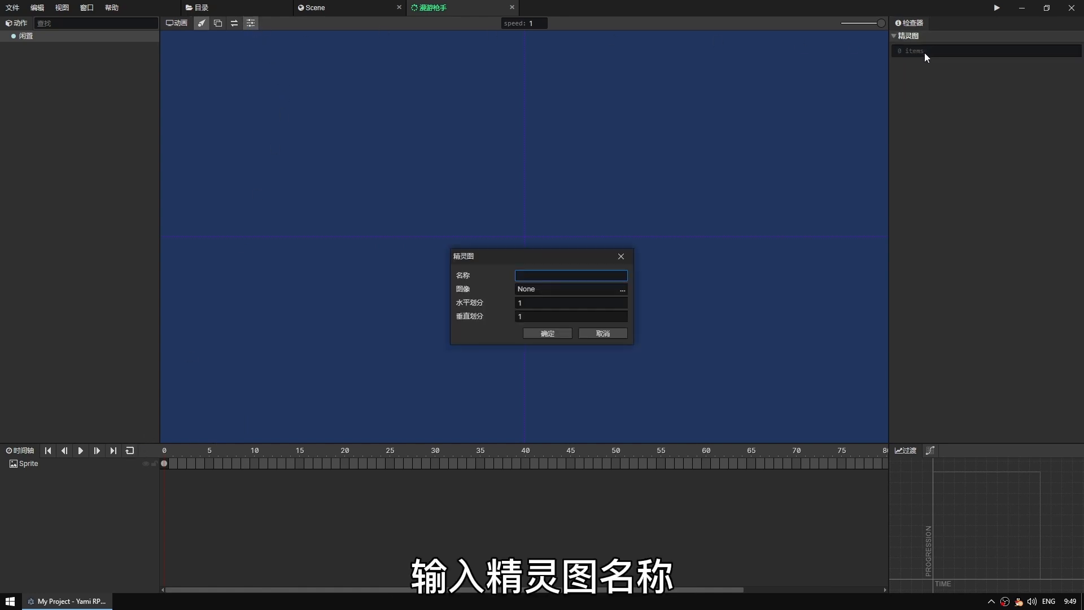
pyautogui.write('角色')
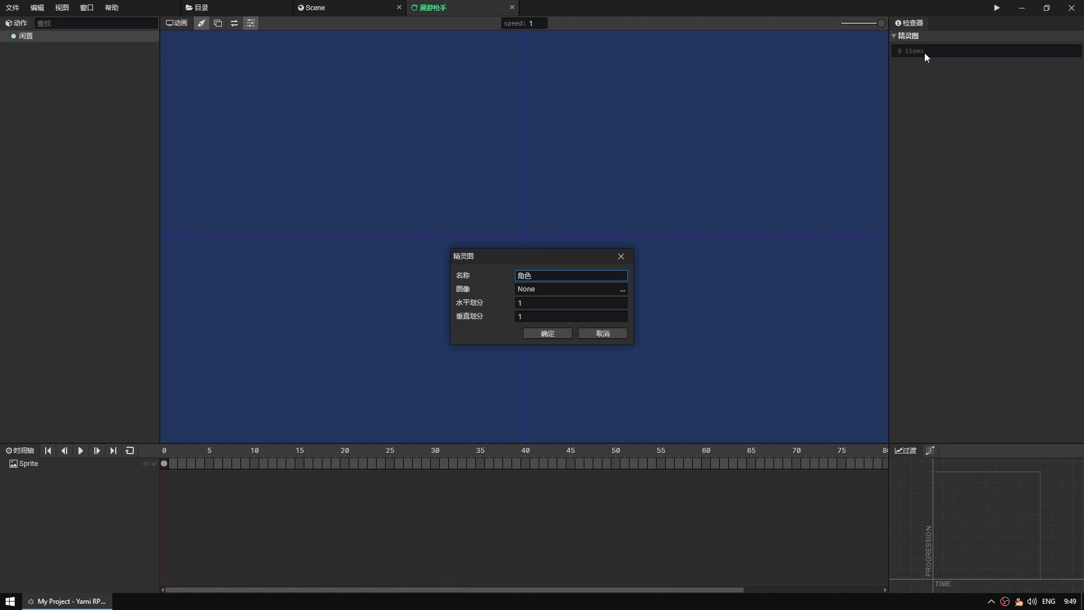
# Use dungeon_hero_0 from Dungeon Assets as the 角色 sprite sheet's image, with a horizontal division of 9.
pyautogui.press('Tab')
pyautogui.press('Return')
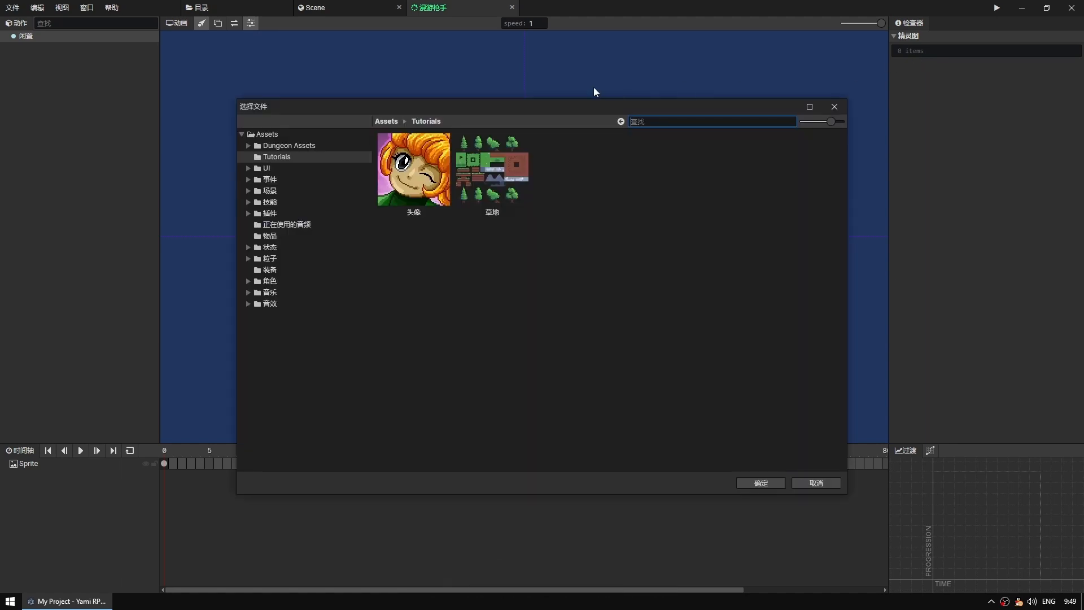
pyautogui.click(384, 120)
pyautogui.doubleClick(407, 171)
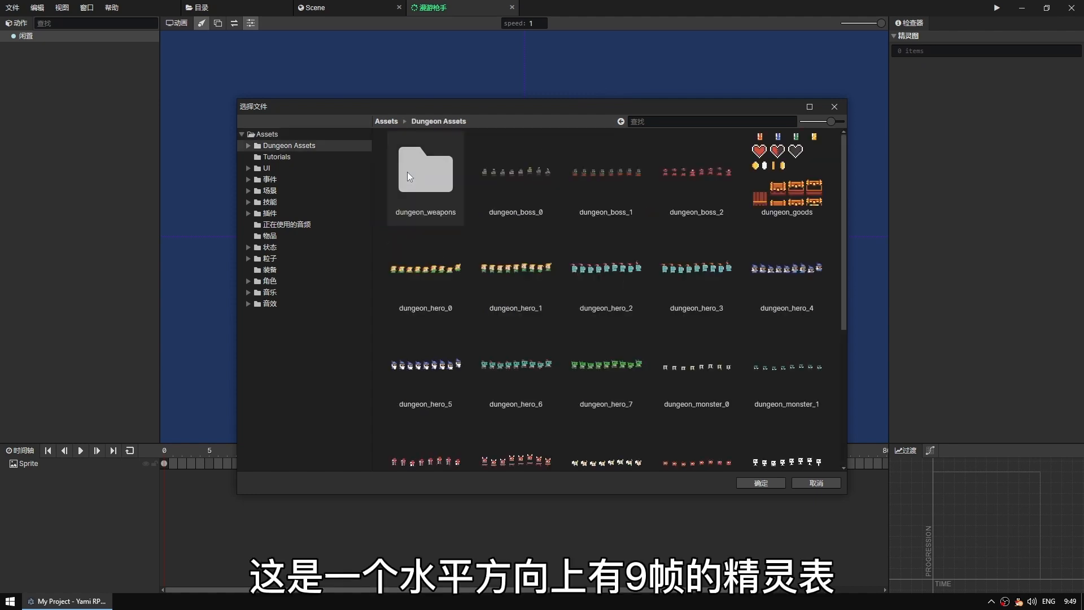
pyautogui.doubleClick(425, 261)
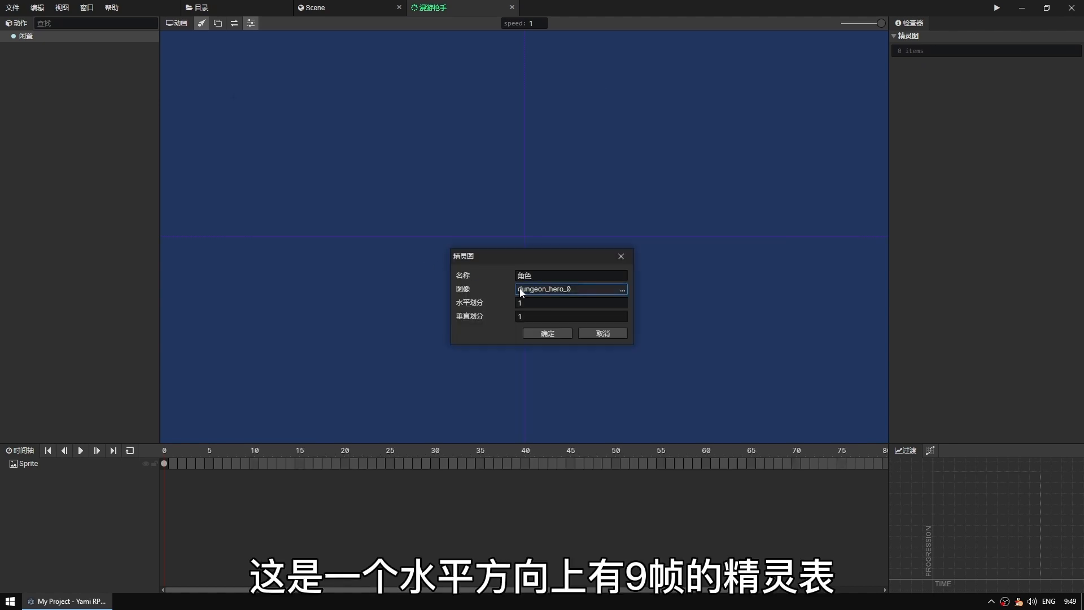
pyautogui.click(527, 301)
pyautogui.write('9')
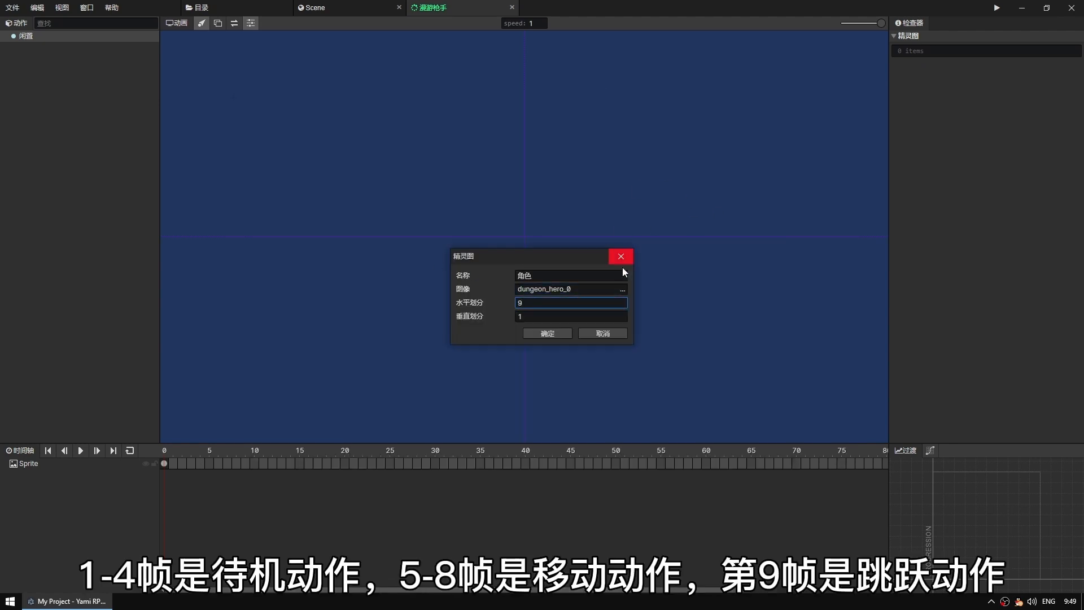
pyautogui.click(548, 334)
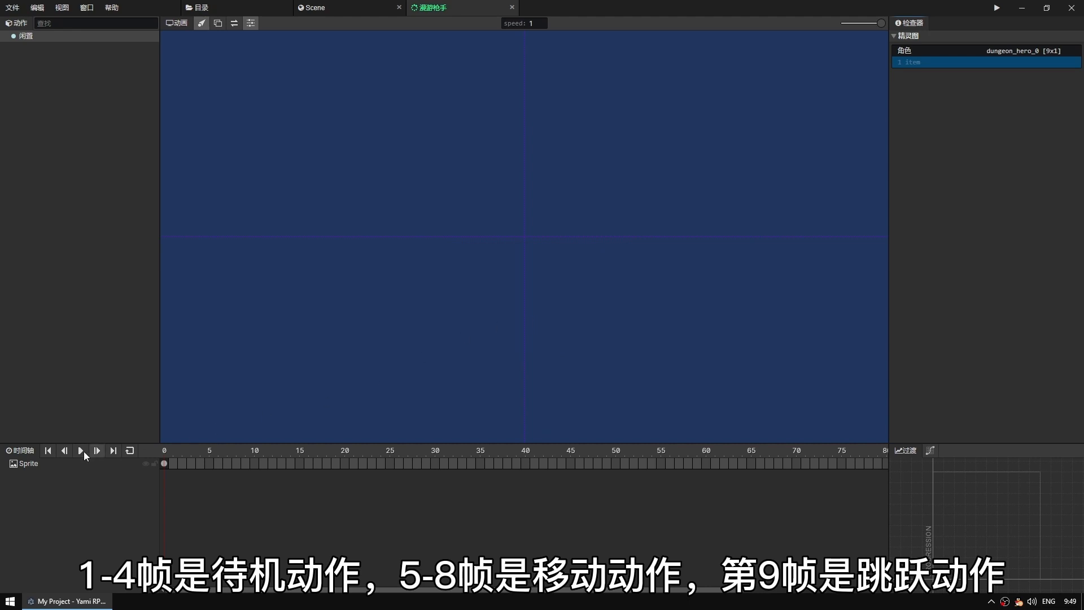
# Rename the Sprite layer of the 闲置 action to 角色 and assign the 角色 sprite sheet to it.
pyautogui.click(36, 466)
pyautogui.doubleClick(38, 466)
pyautogui.write('ju')
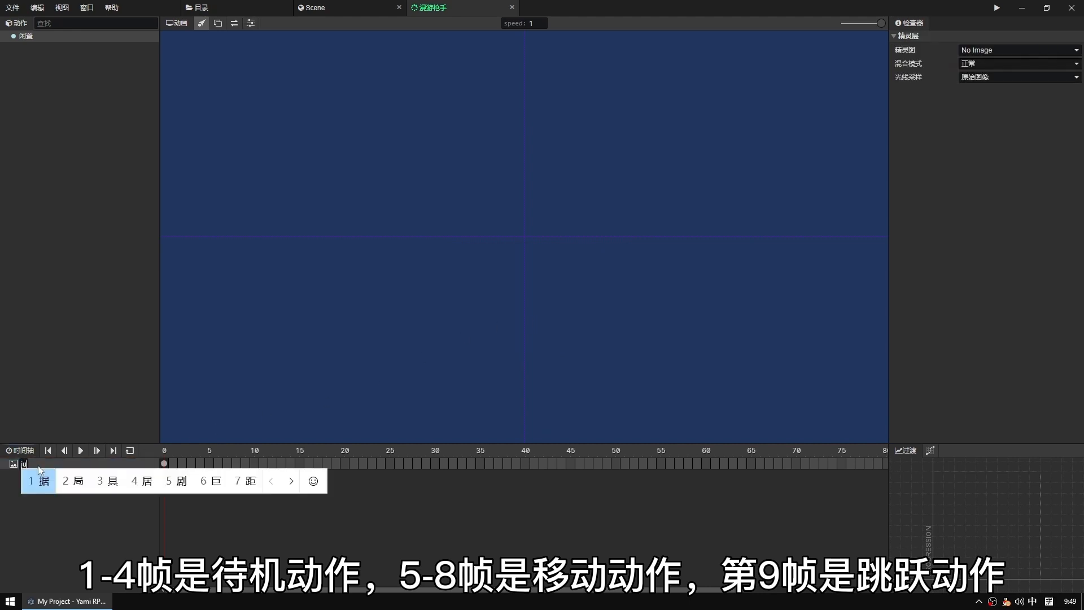
pyautogui.write('ese')
pyautogui.press('space')
pyautogui.press('Return')
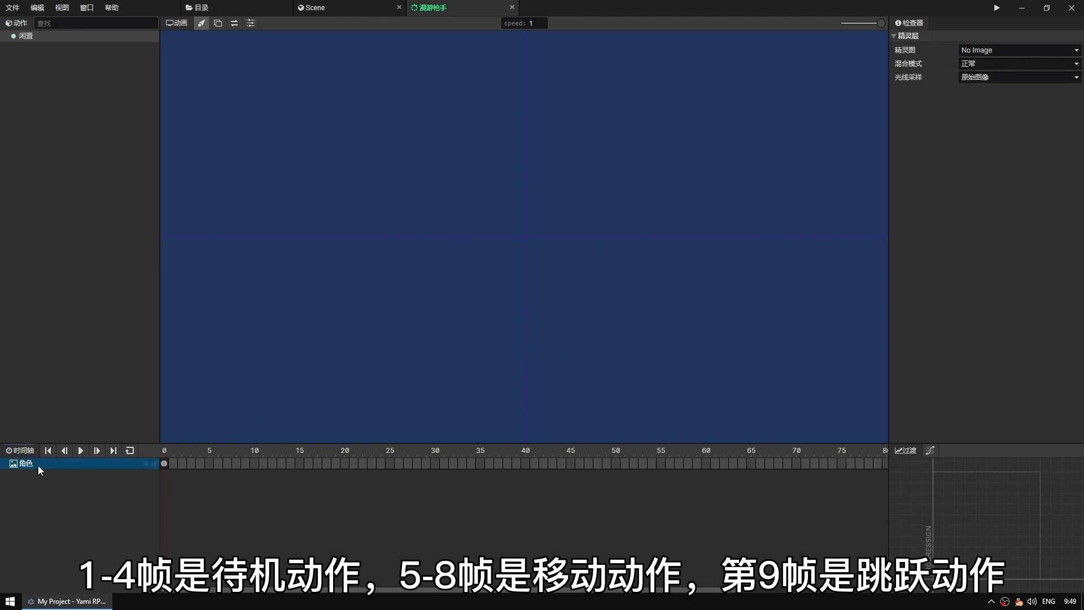
pyautogui.click(988, 51)
pyautogui.click(982, 72)
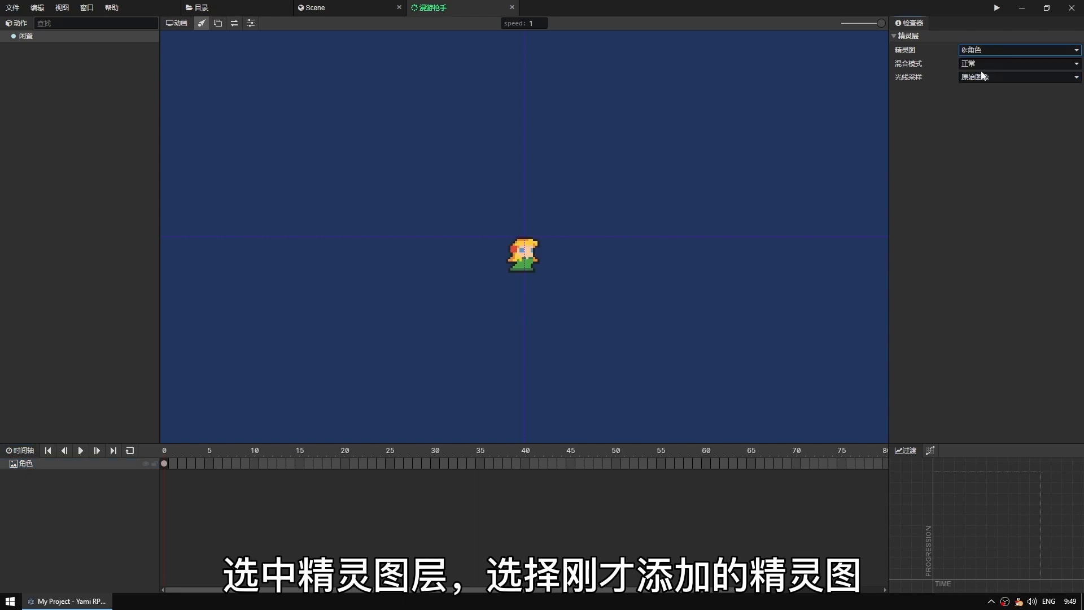
# Move the character sprite in the first keyframe of 闲置 up to a vertical position of -12 px.
pyautogui.click(522, 260)
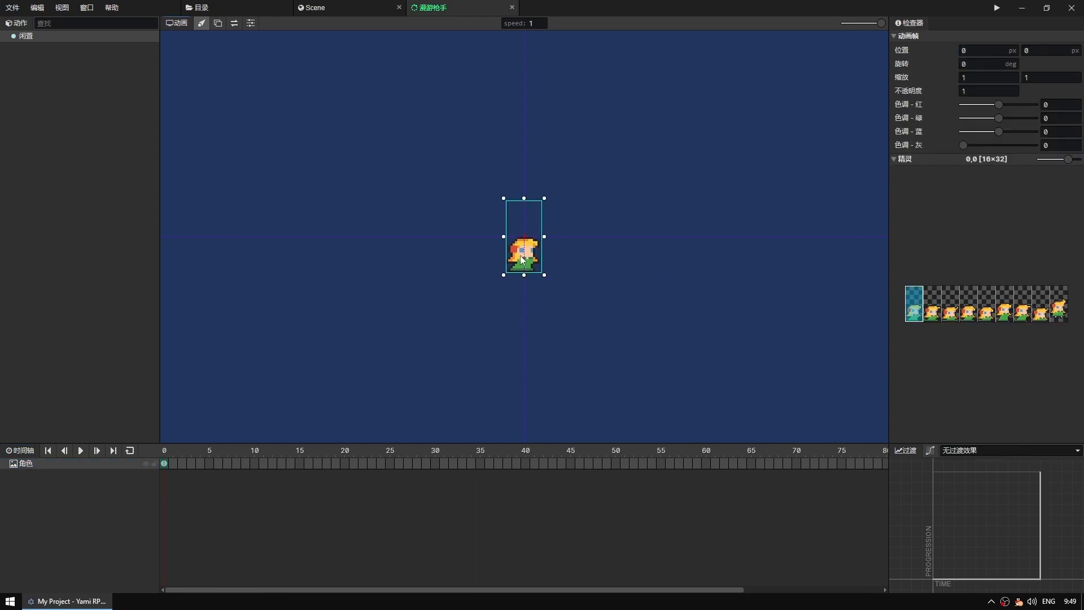
pyautogui.press('Up')
pyautogui.press('Up')
pyautogui.press('Up')
pyautogui.press('Up')
pyautogui.press('Up')
pyautogui.press('Up')
pyautogui.press('Up')
pyautogui.press('Up')
pyautogui.press('Up')
pyautogui.press('Up')
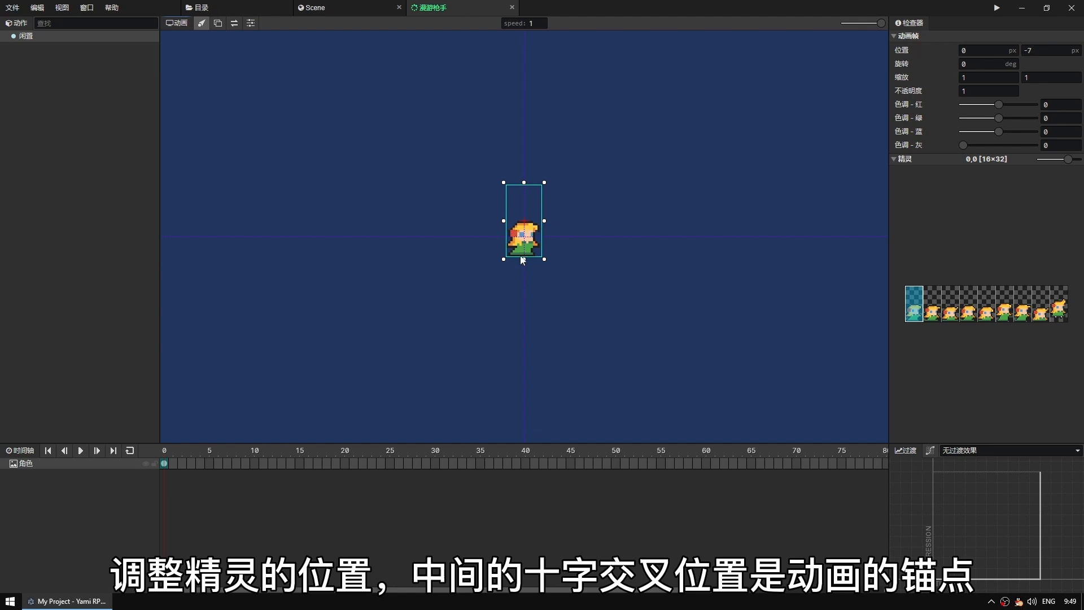
pyautogui.press('Up')
pyautogui.press('Up')
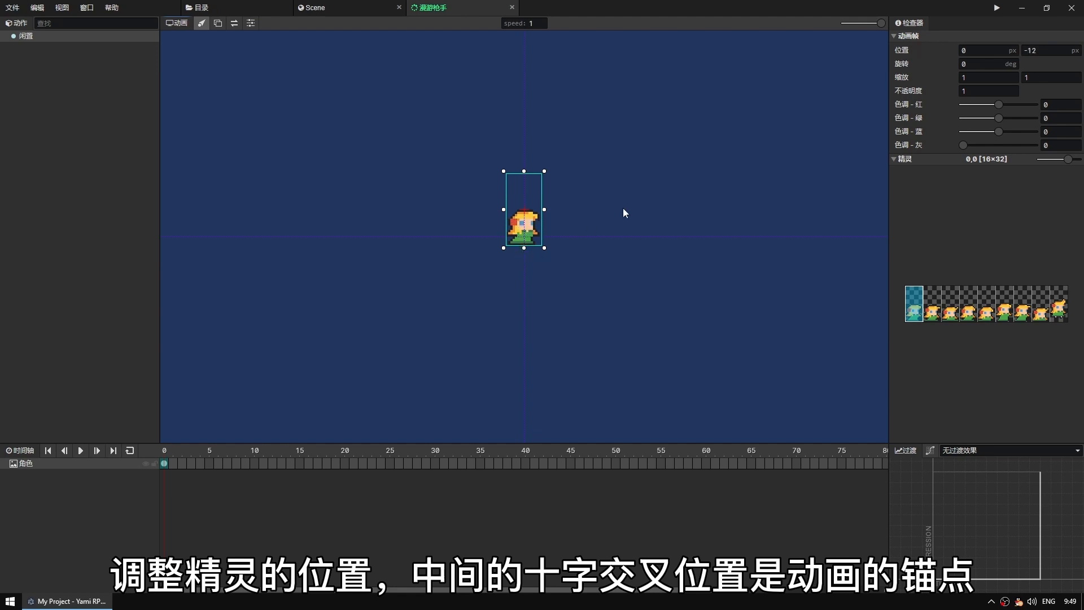
pyautogui.click(1032, 50)
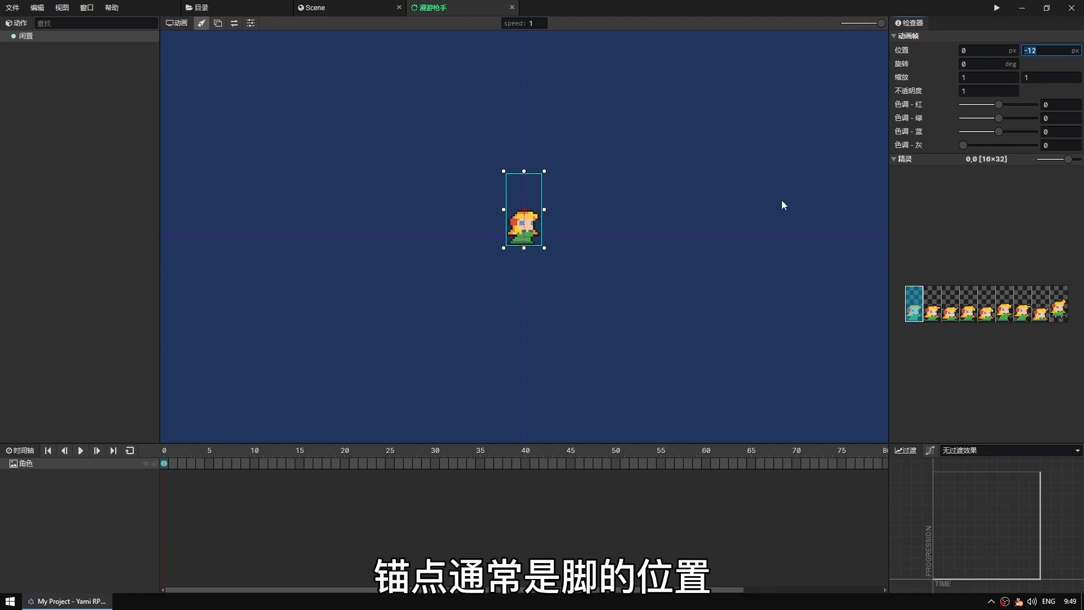
# Insert keyframes at frames 5, 10 and 15 of the 闲置 action's 角色 layer and extend the last one to frame 19.
pyautogui.click(210, 464)
pyautogui.rightClick(210, 464)
pyautogui.click(236, 476)
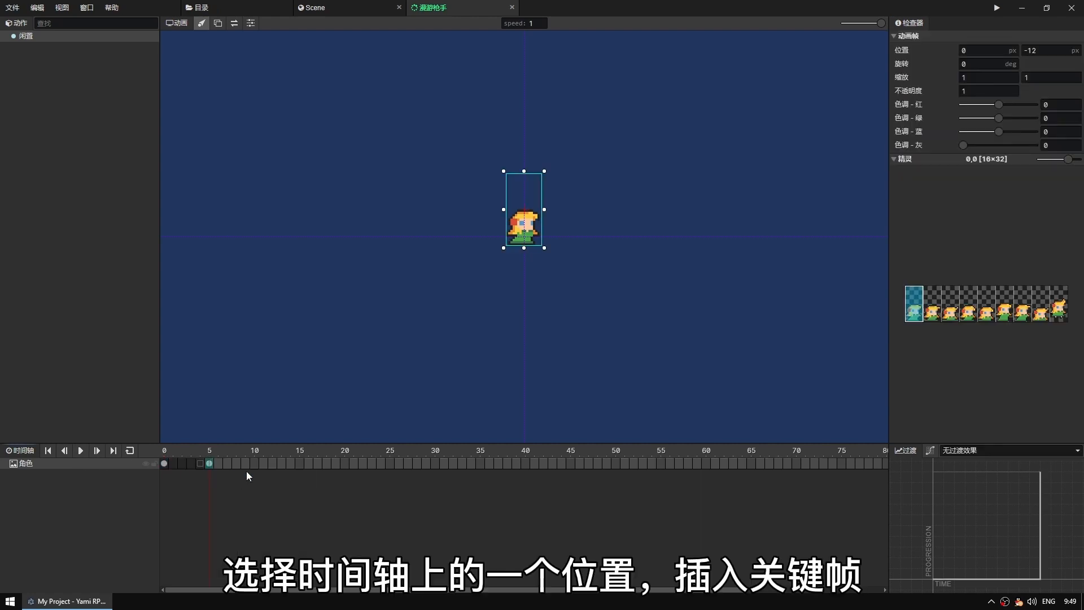
pyautogui.click(255, 465)
pyautogui.rightClick(254, 465)
pyautogui.click(280, 476)
pyautogui.click(300, 464)
pyautogui.rightClick(300, 464)
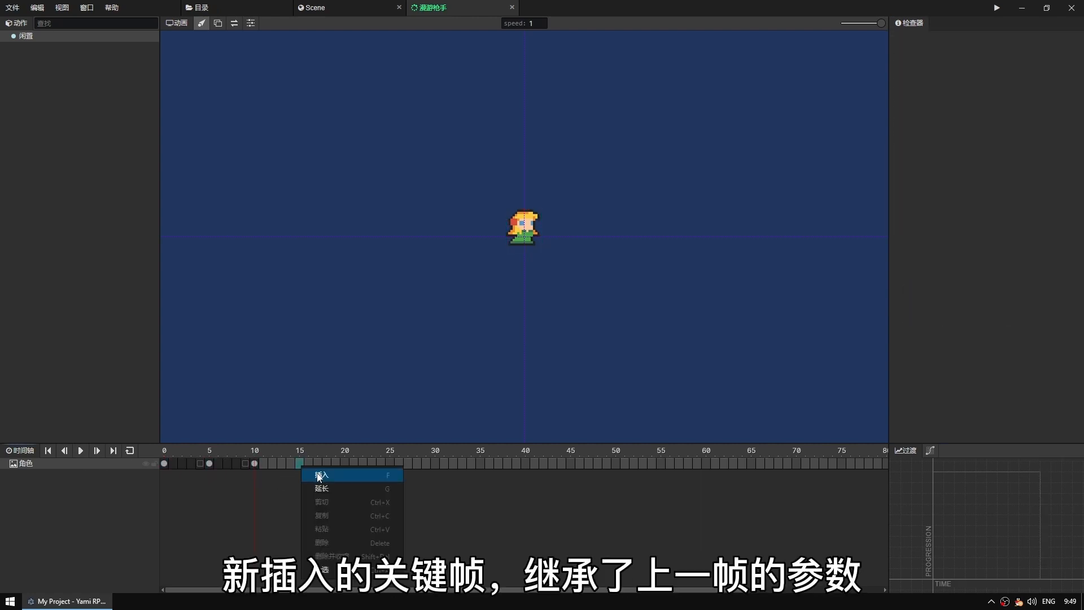
pyautogui.click(321, 476)
pyautogui.click(338, 465)
pyautogui.rightClick(338, 464)
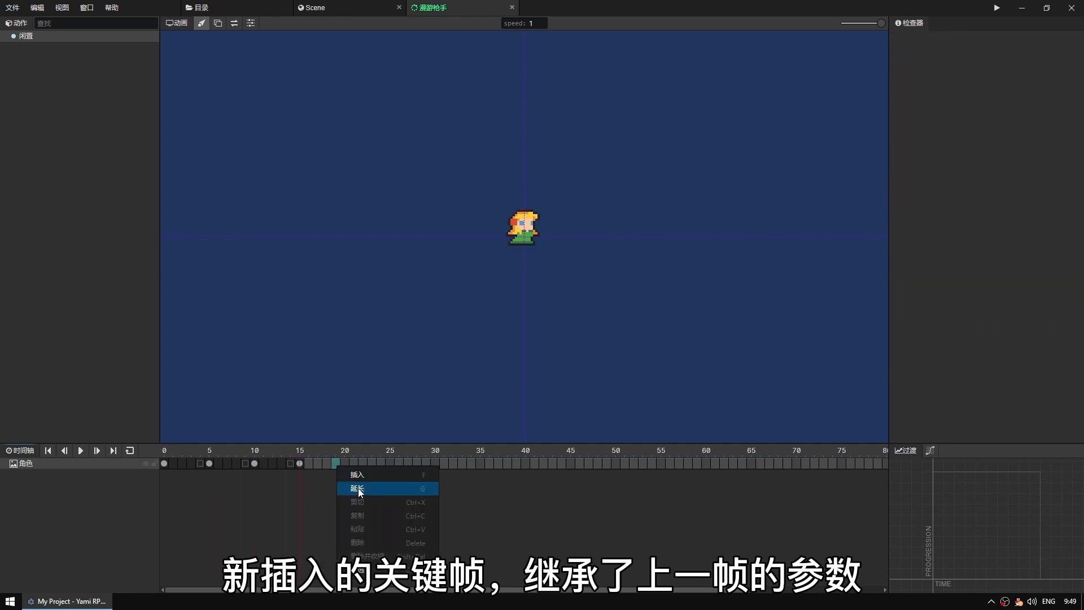
pyautogui.click(362, 488)
# Assign the second, third and fourth sprites to the 闲置 keyframes at frames 5, 10 and 15, and preview the action from frame 0.
pyautogui.click(165, 464)
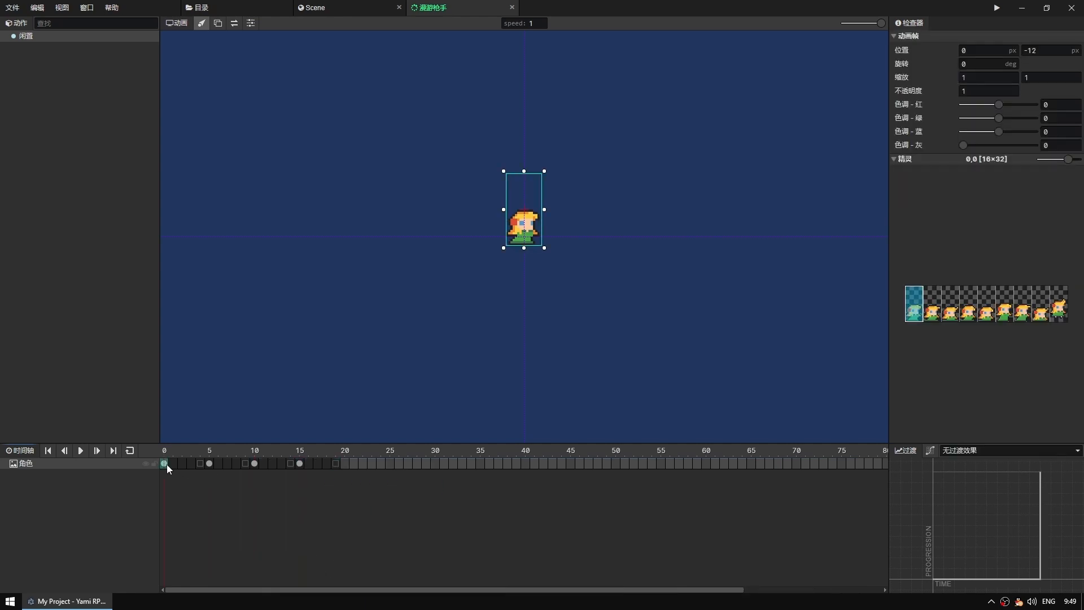
pyautogui.click(210, 463)
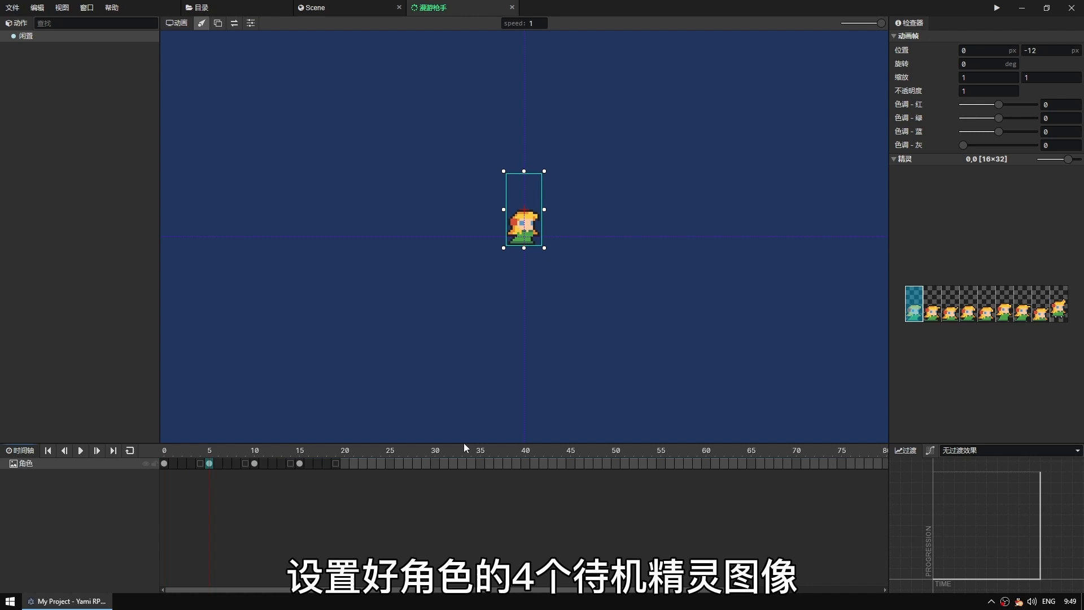
pyautogui.click(932, 312)
pyautogui.click(254, 464)
pyautogui.click(953, 310)
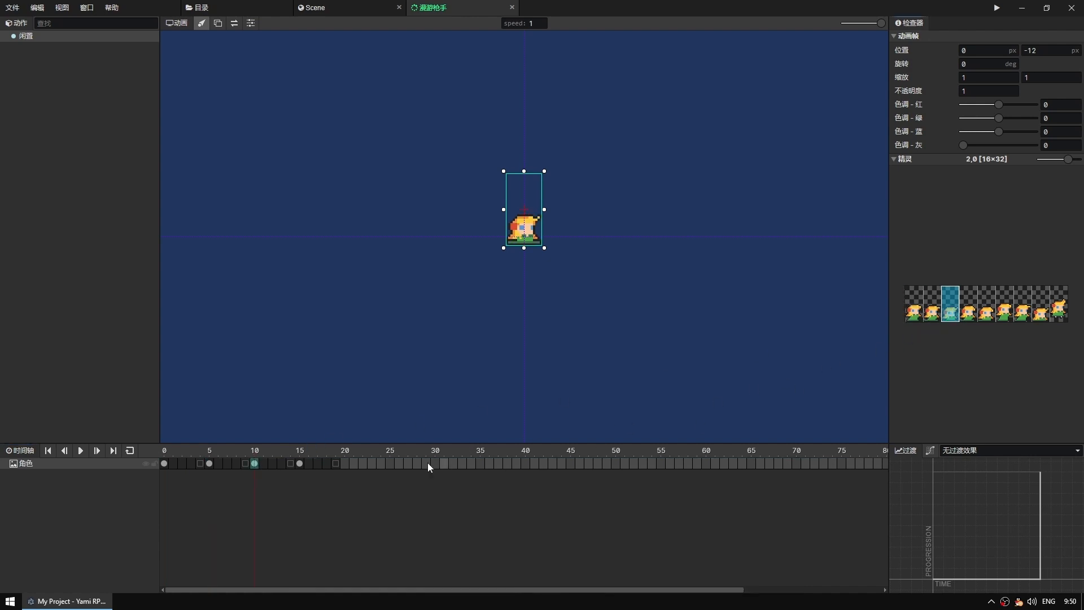
pyautogui.click(300, 464)
pyautogui.click(971, 311)
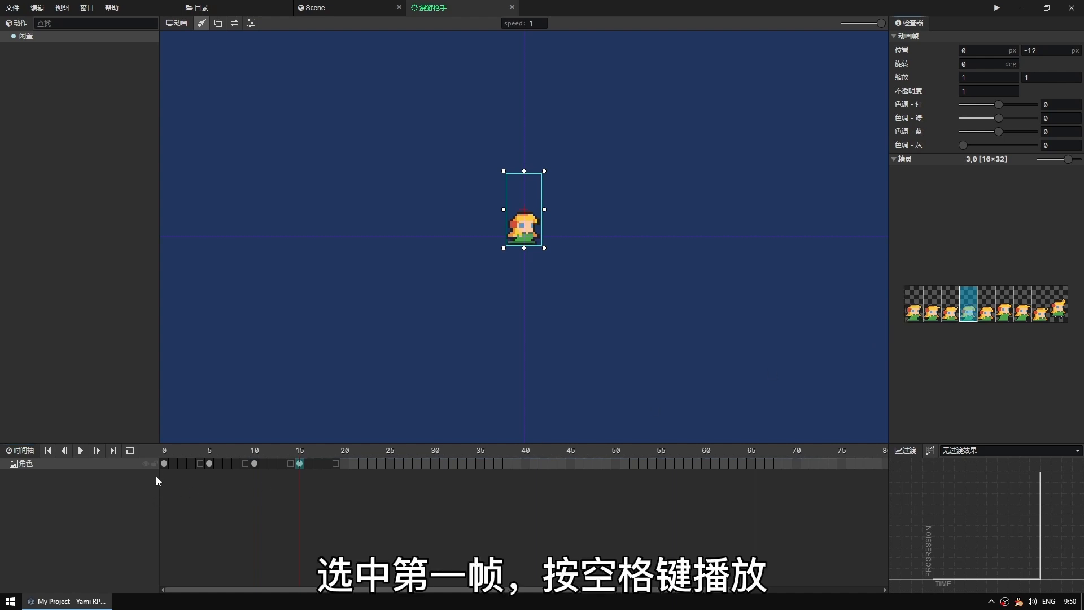
pyautogui.click(164, 464)
pyautogui.press('space')
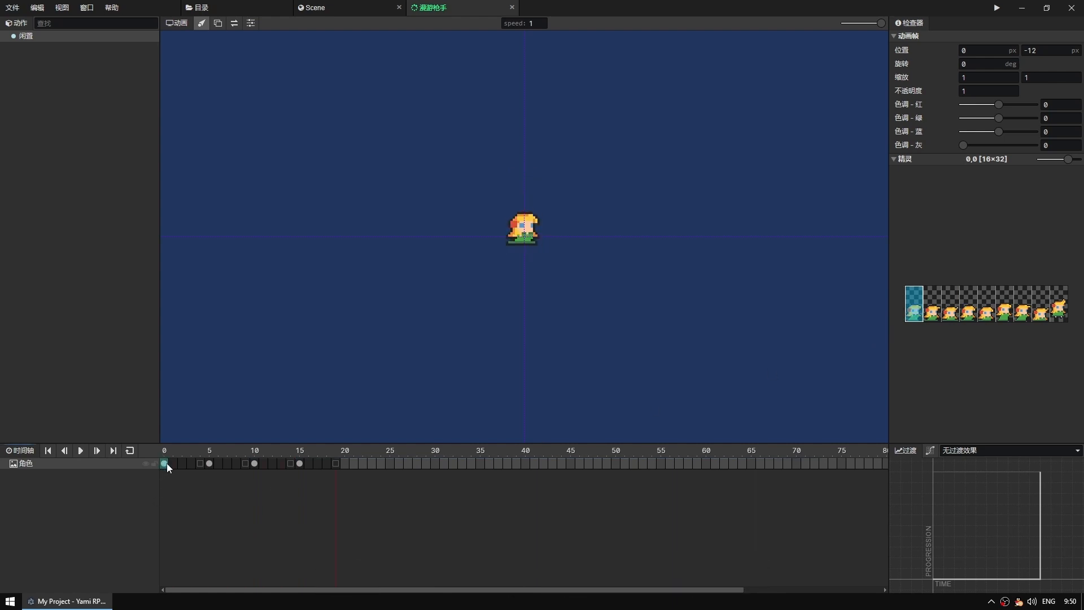
# Add a new action to the animation using the 移动 entry of the 角色动作 group.
pyautogui.rightClick(7, 175)
pyautogui.click(27, 186)
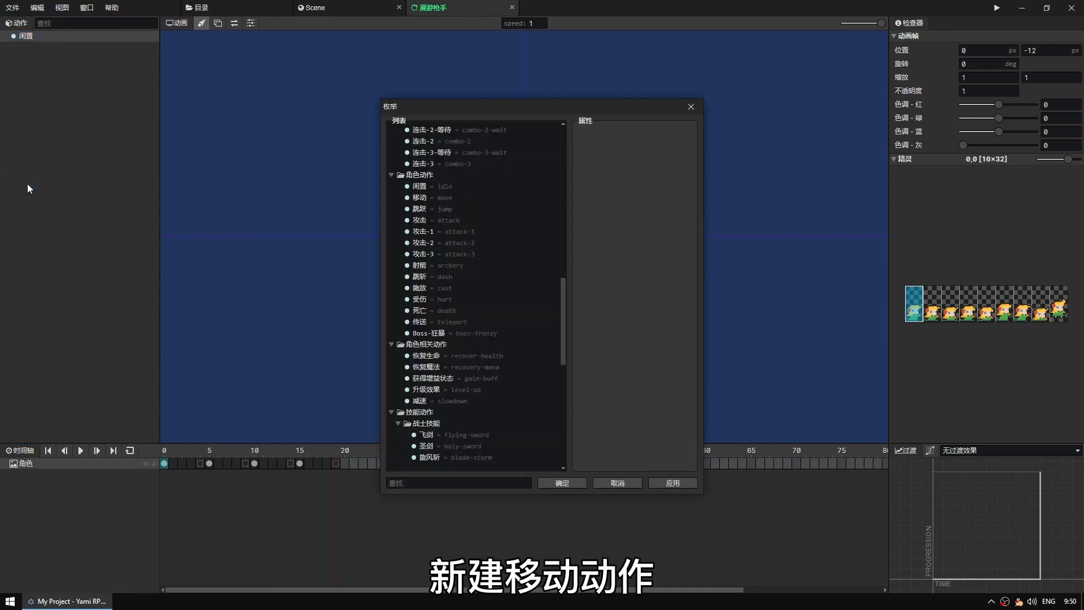
pyautogui.doubleClick(427, 195)
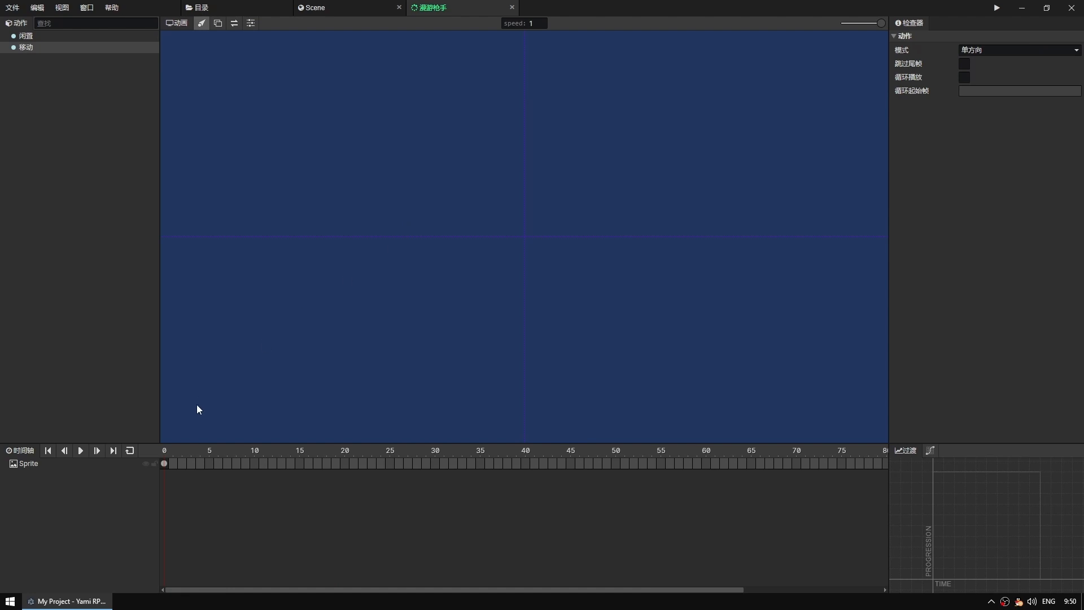
# Rename the Sprite layer of the 移动 action to 角色 and assign the 角色 sprite sheet to it.
pyautogui.click(166, 464)
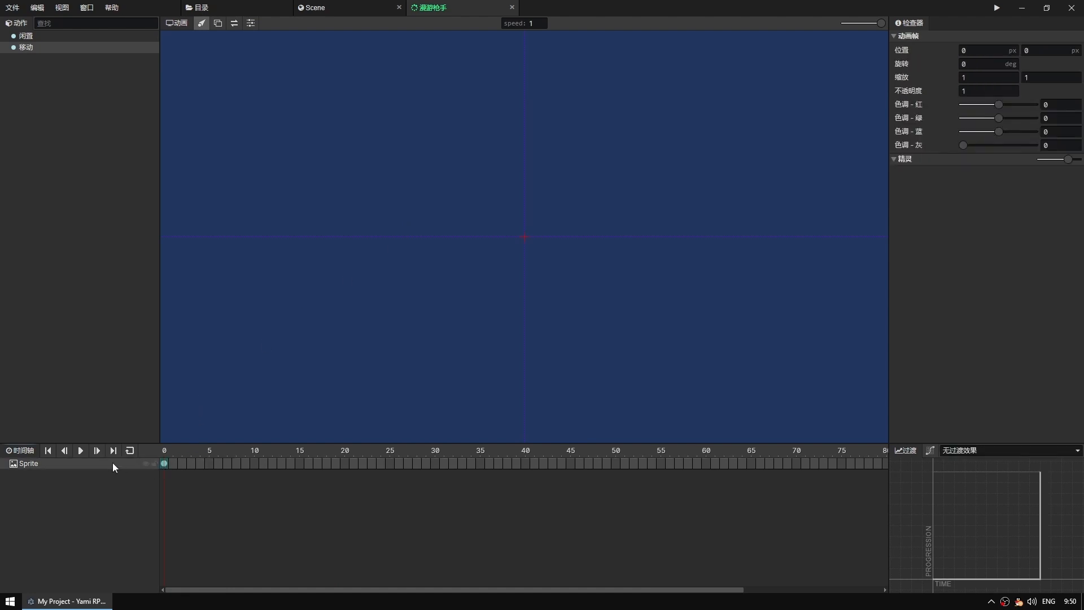
pyautogui.click(40, 468)
pyautogui.click(38, 465)
pyautogui.write('角色')
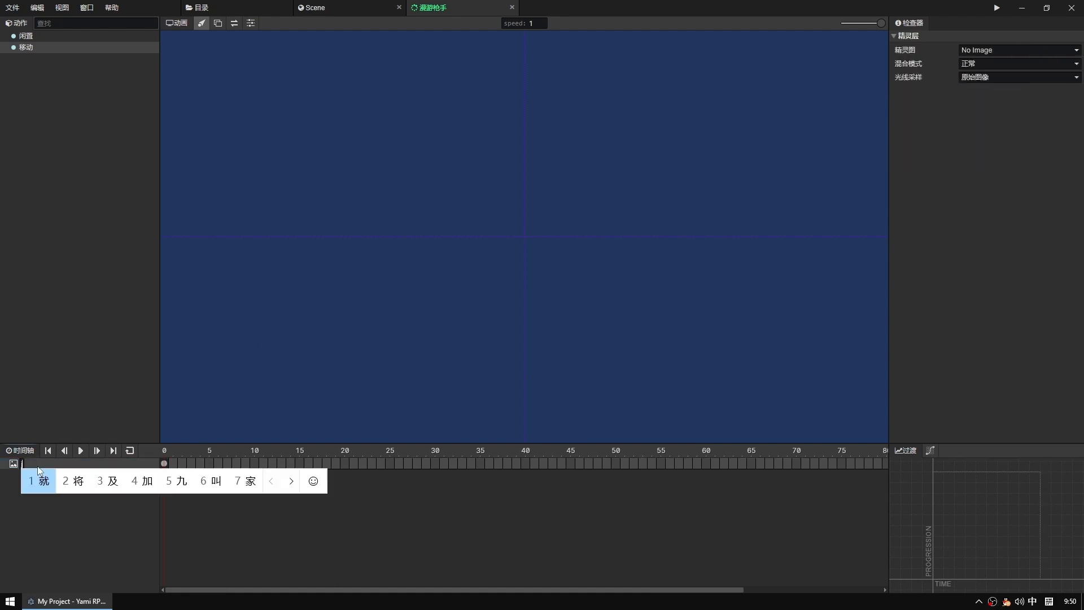
pyautogui.press('Return')
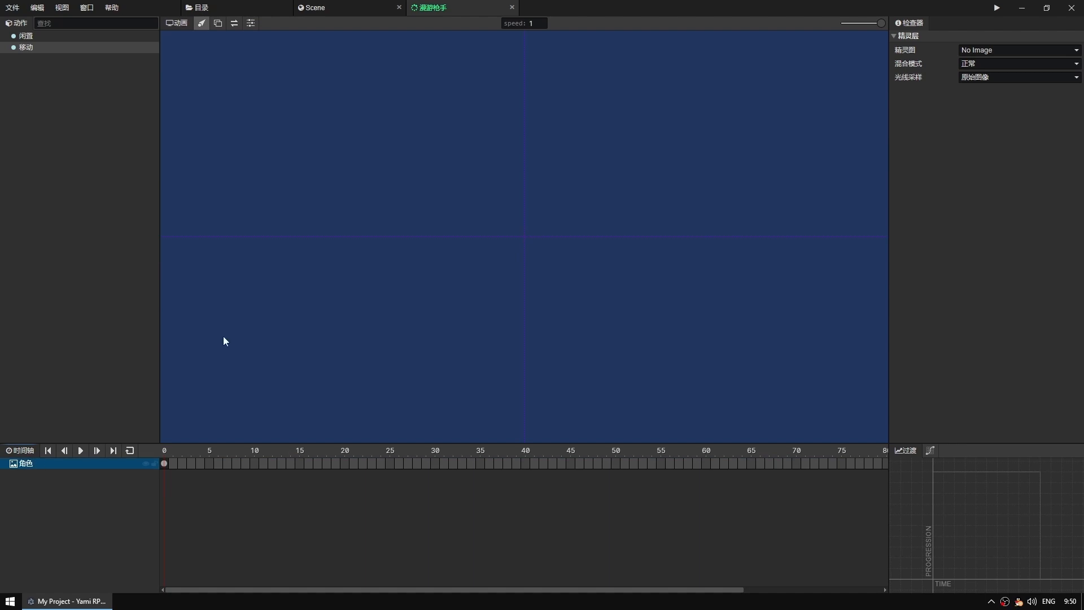
pyautogui.click(991, 49)
pyautogui.click(983, 69)
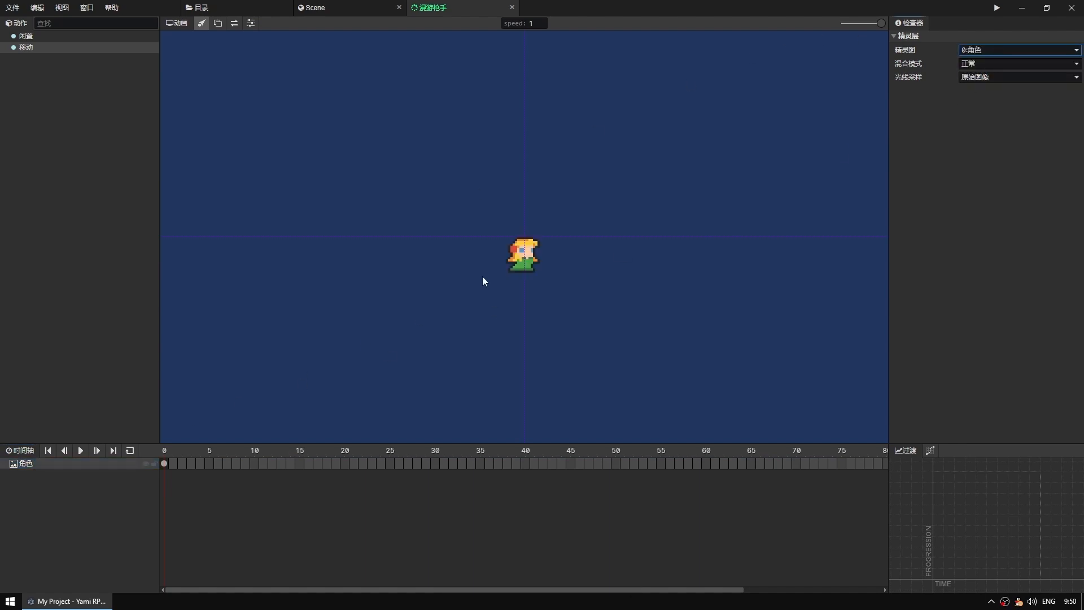
# Set the first 移动 keyframe's vertical position to -12 px and use the fifth sprite (4,0) for it.
pyautogui.click(514, 248)
pyautogui.write('-12')
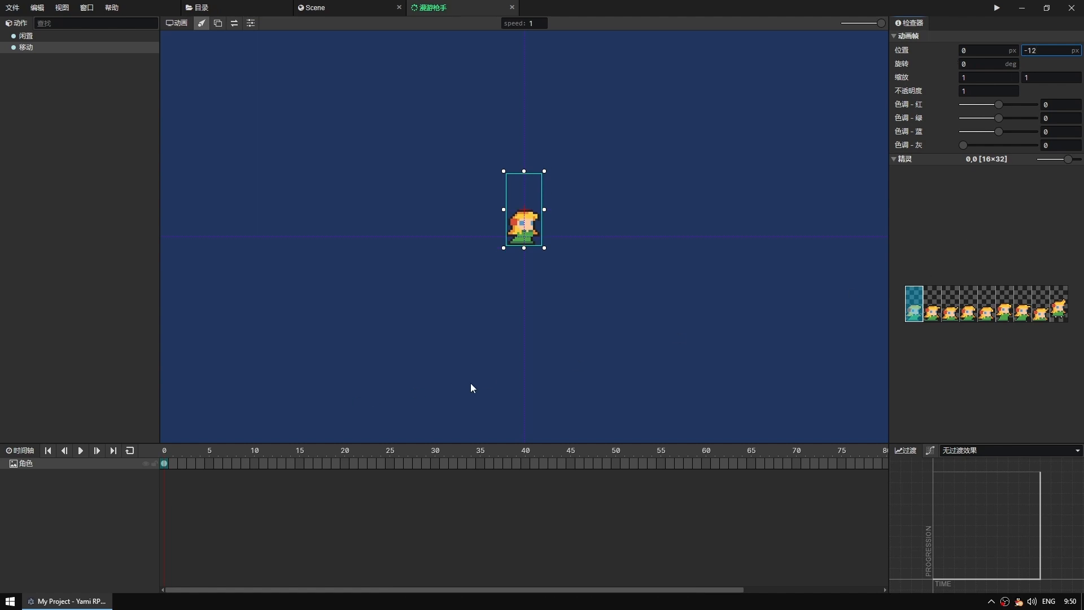
pyautogui.click(986, 308)
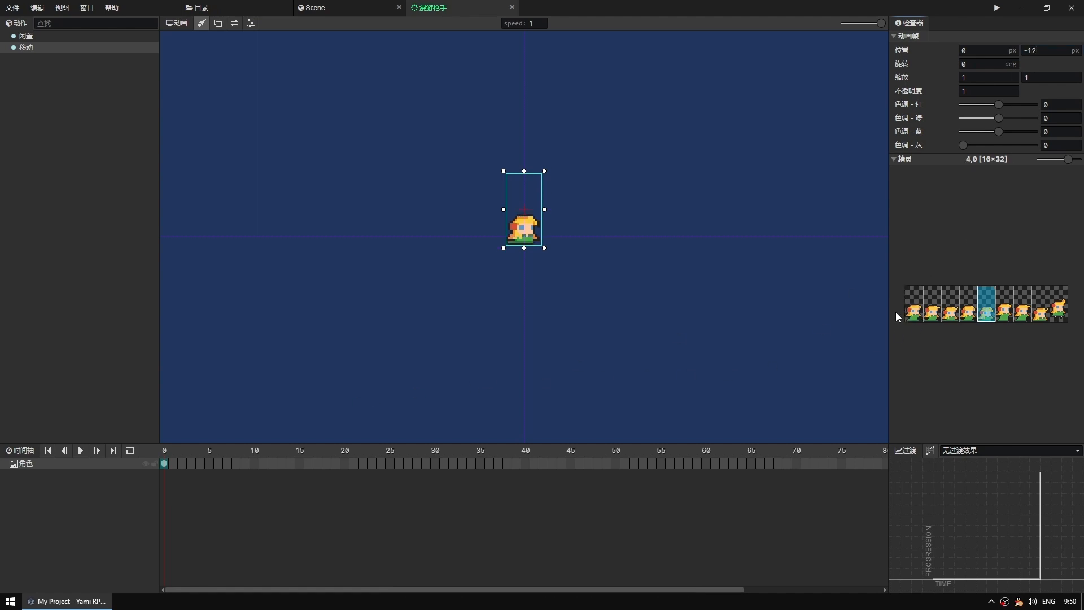
# Insert keyframes at frames 5, 10 and 15 of the 移动 action's 角色 layer and extend the last one to frame 19.
pyautogui.rightClick(211, 466)
pyautogui.click(239, 474)
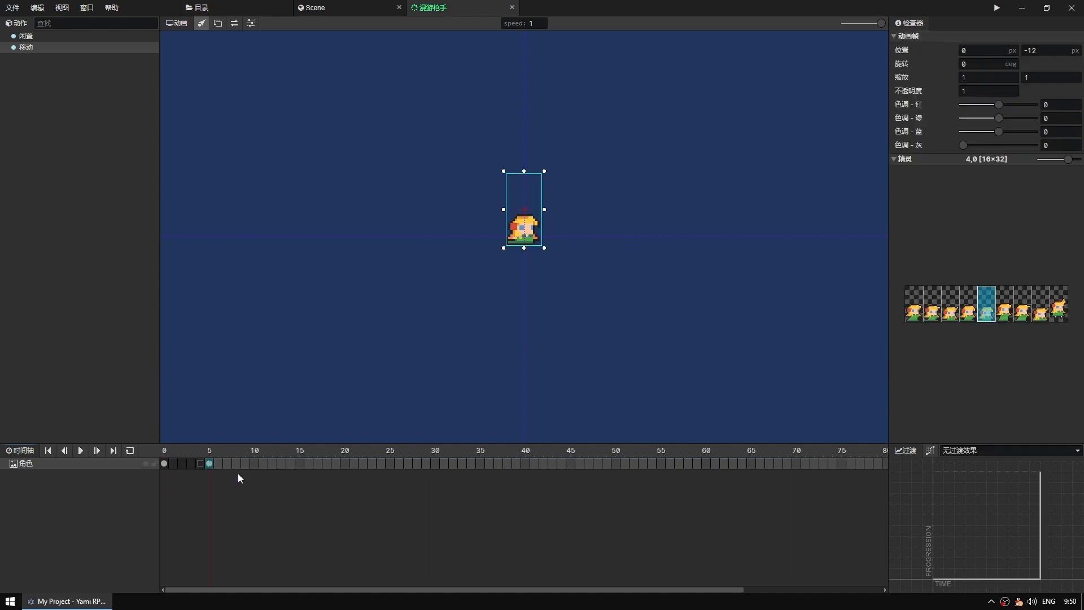
pyautogui.click(257, 465)
pyautogui.rightClick(257, 465)
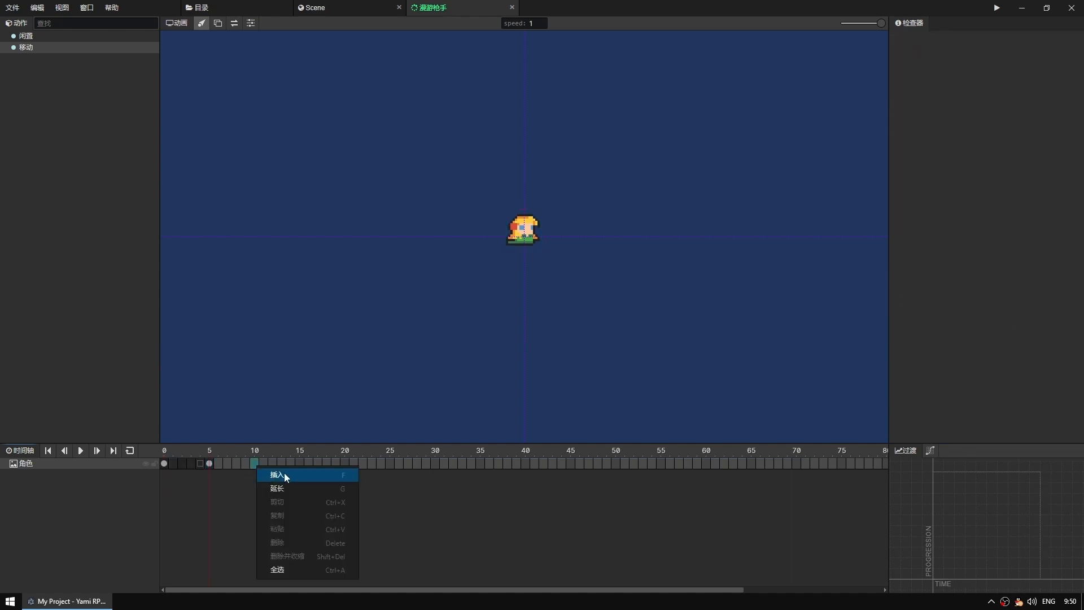
pyautogui.click(284, 473)
pyautogui.rightClick(303, 464)
pyautogui.click(326, 472)
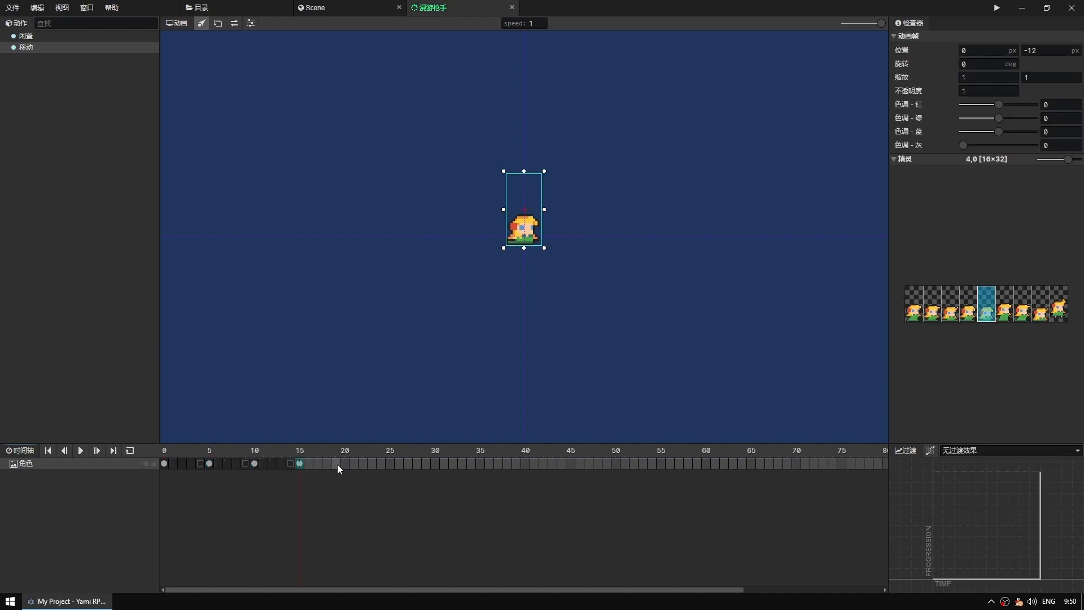
pyautogui.rightClick(337, 464)
pyautogui.click(364, 487)
# Assign sprites 5,0, 6,0 and 7,0 to the 移动 keyframes at frames 5, 10 and 15, and preview the action.
pyautogui.click(213, 464)
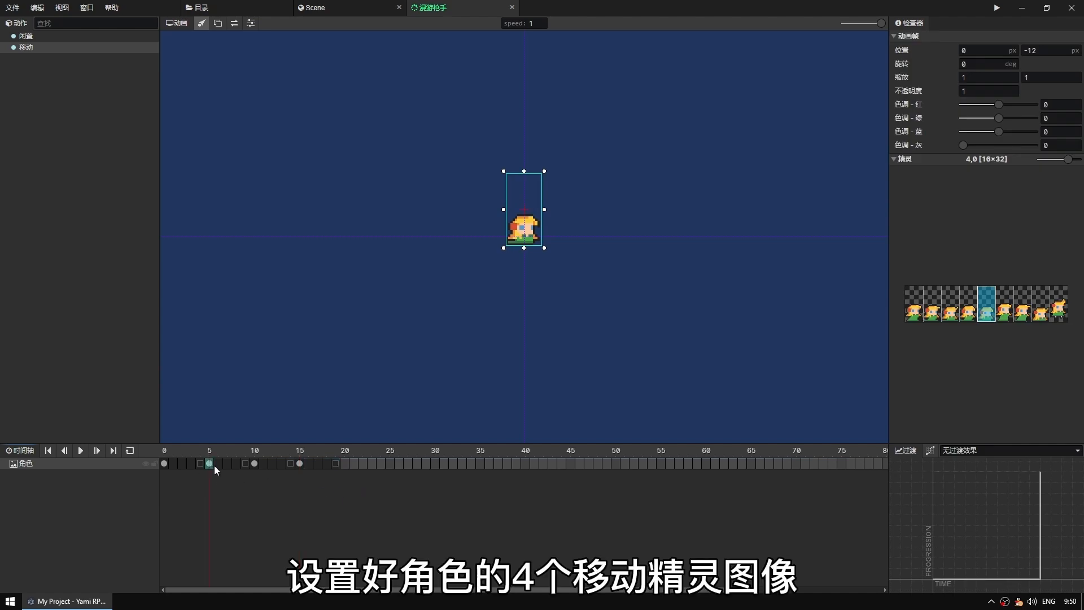
pyautogui.click(1008, 309)
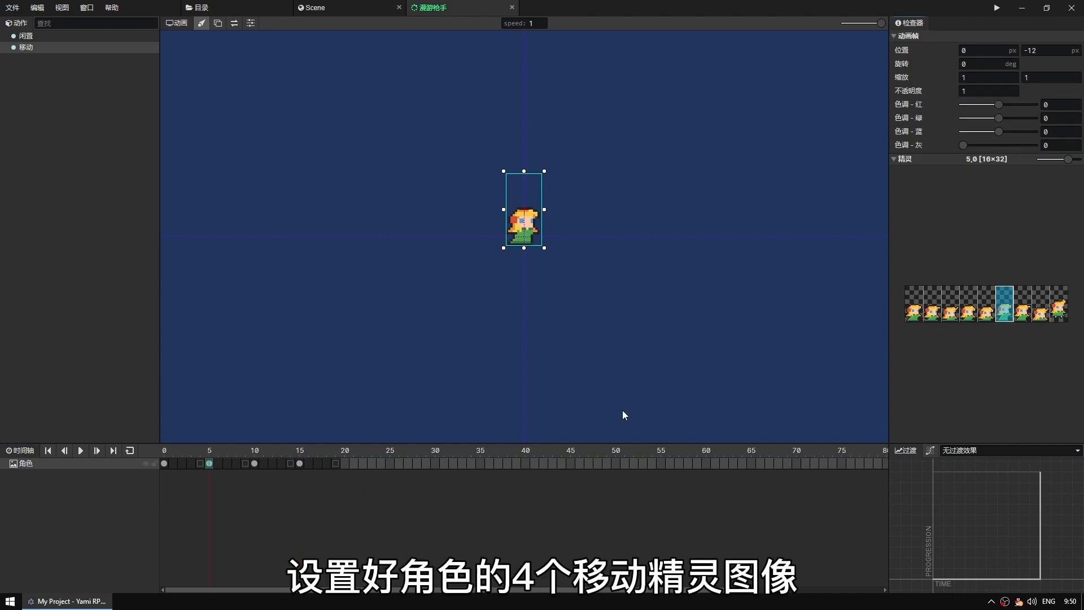
pyautogui.click(255, 463)
pyautogui.click(1022, 310)
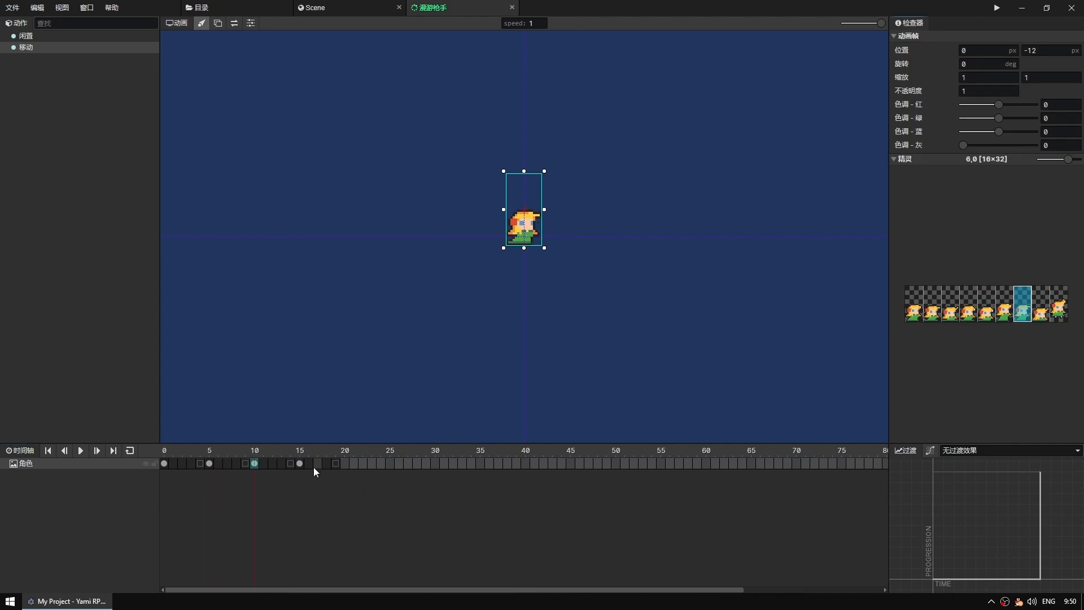
pyautogui.click(301, 465)
pyautogui.click(1041, 309)
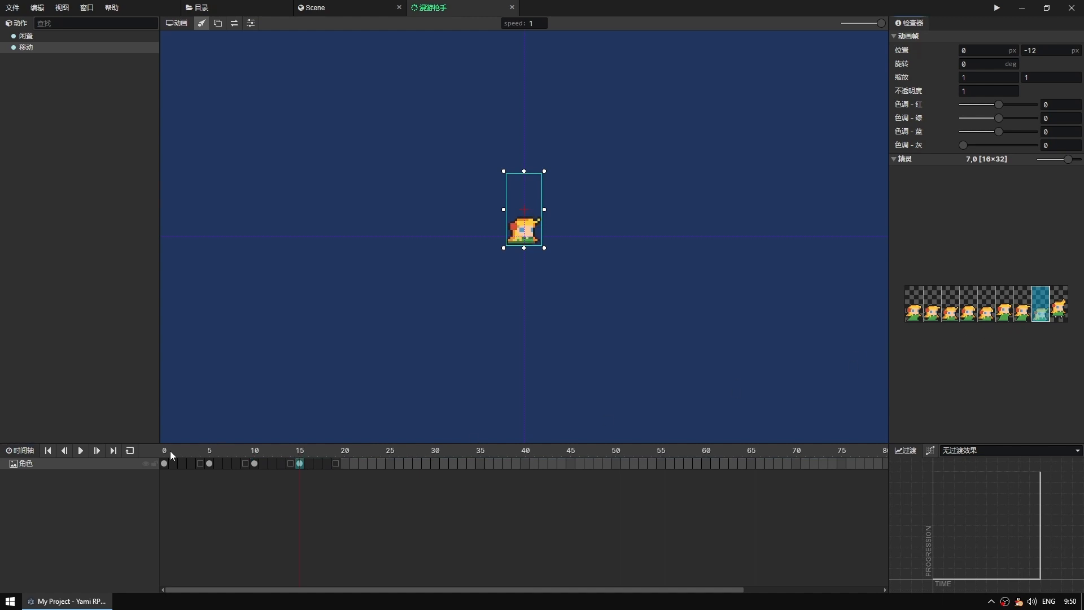
pyautogui.press('space')
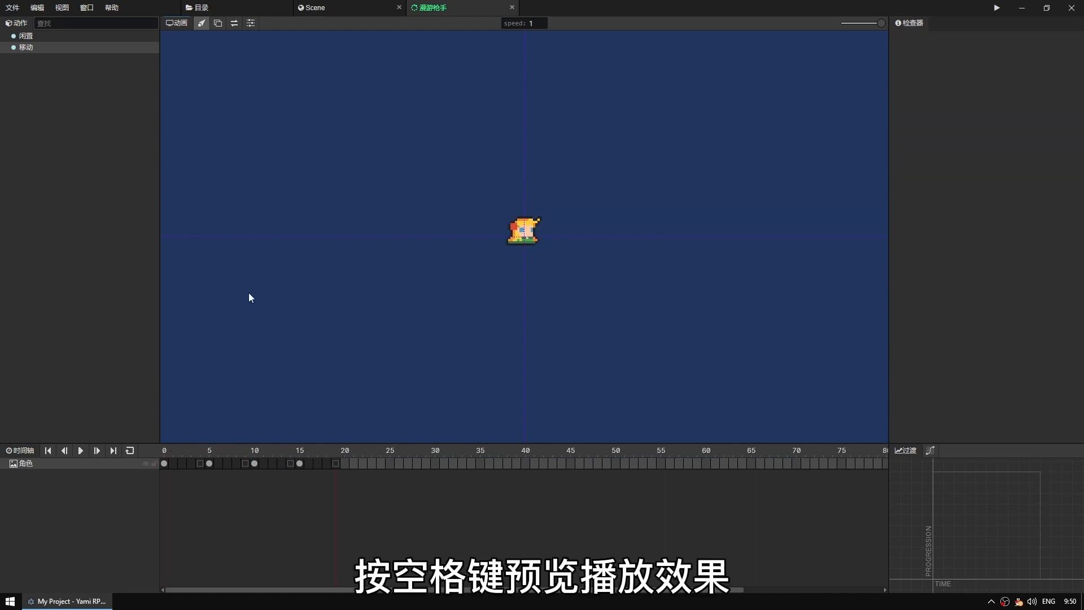
pyautogui.press('space')
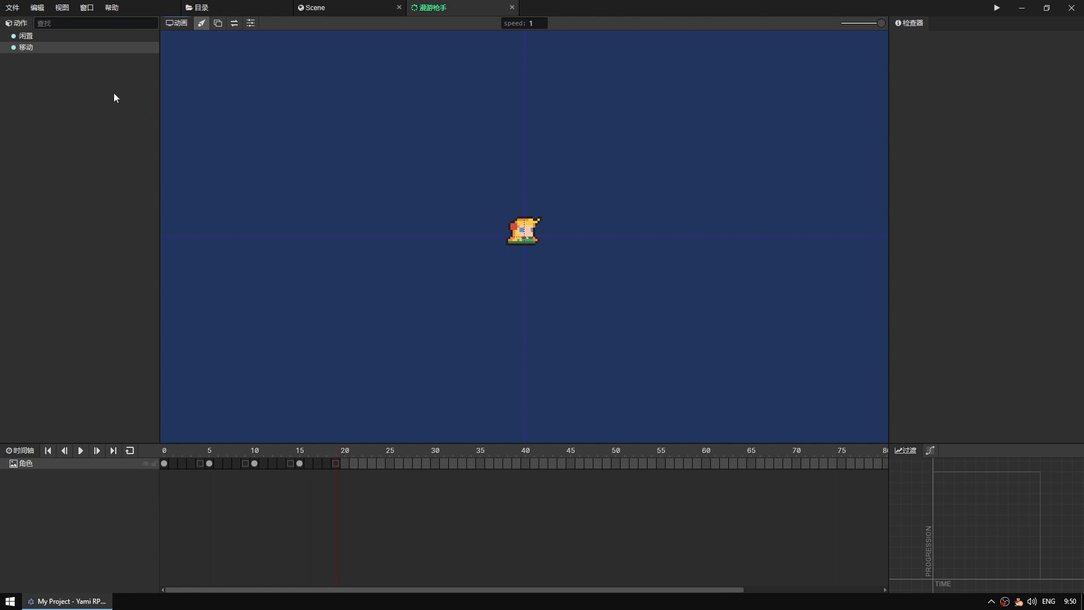
# Set the 闲置 action's mode to 单方向 - 镜像 and enable 循环播放 for it.
pyautogui.click(35, 37)
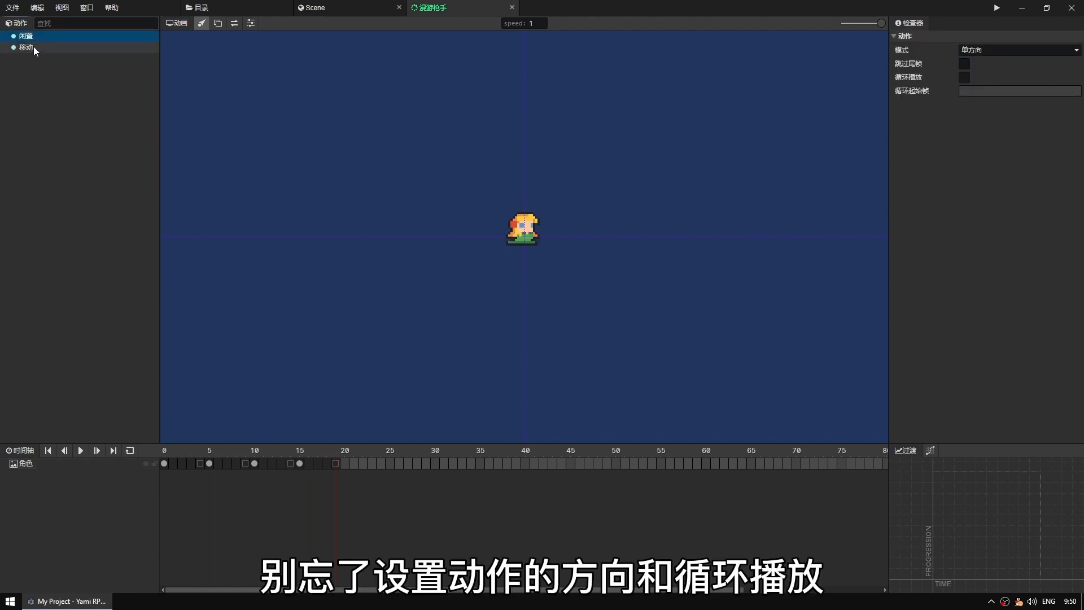
pyautogui.click(975, 49)
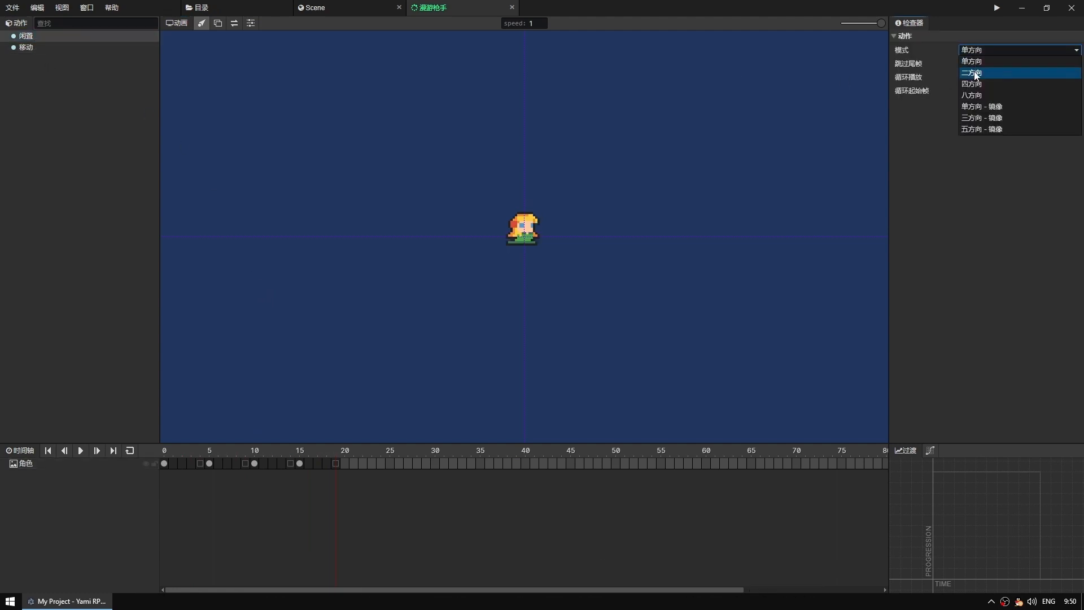
pyautogui.click(978, 107)
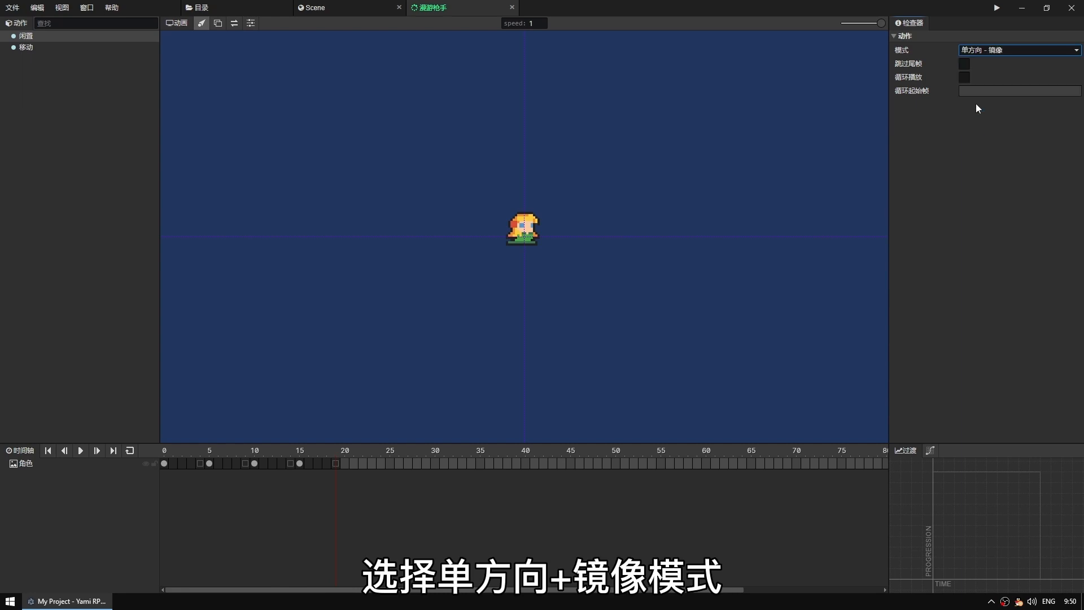
pyautogui.click(964, 77)
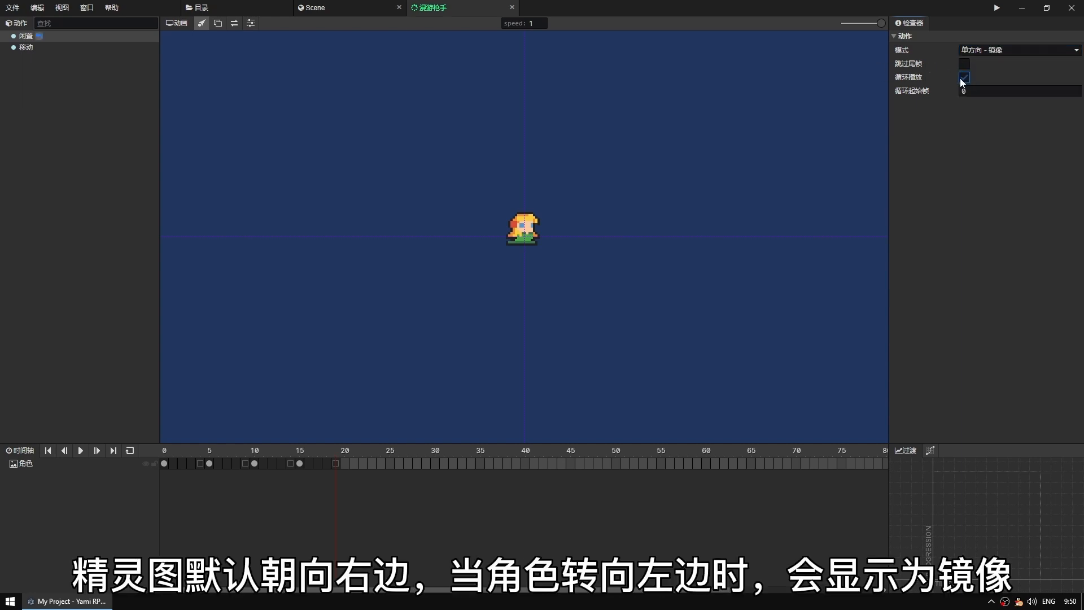
# Set the 移动 action's mode to 单方向 - 镜像 and enable 循环播放 for it.
pyautogui.click(31, 48)
pyautogui.click(994, 49)
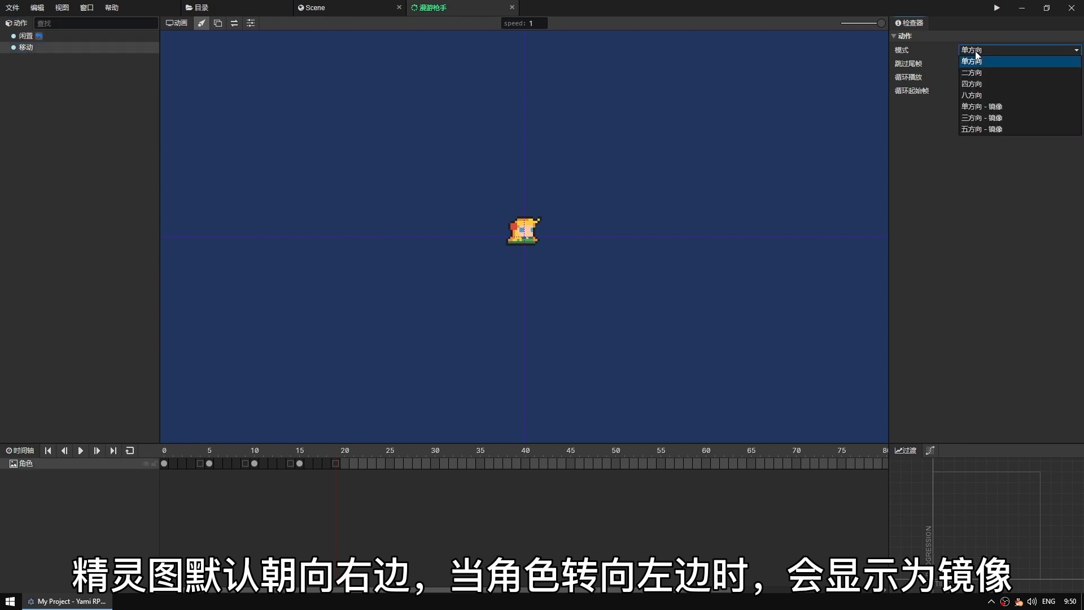
pyautogui.click(979, 107)
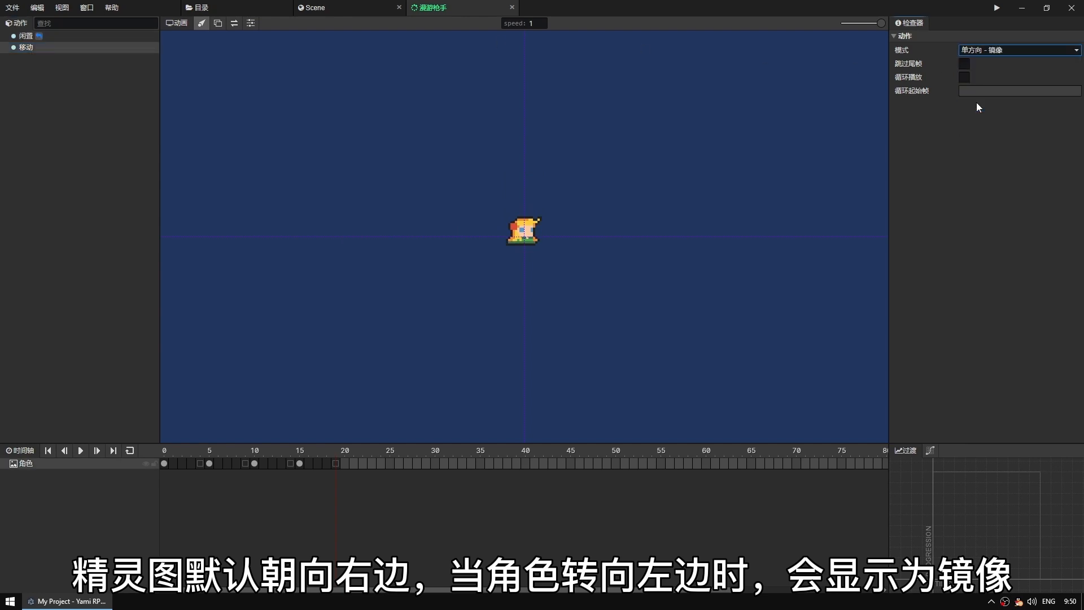
pyautogui.click(963, 77)
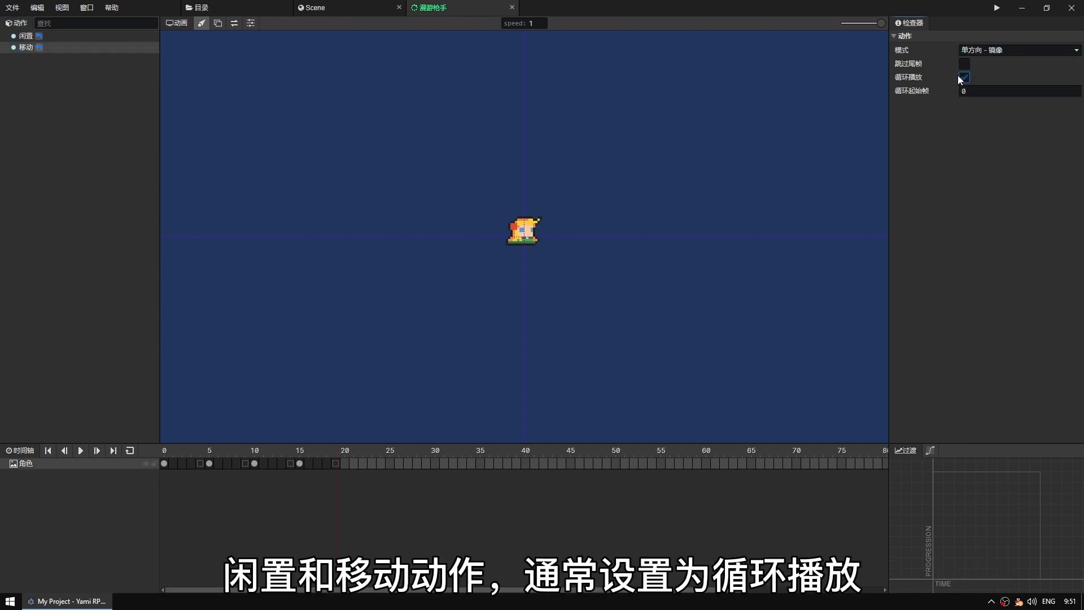
pyautogui.click(33, 35)
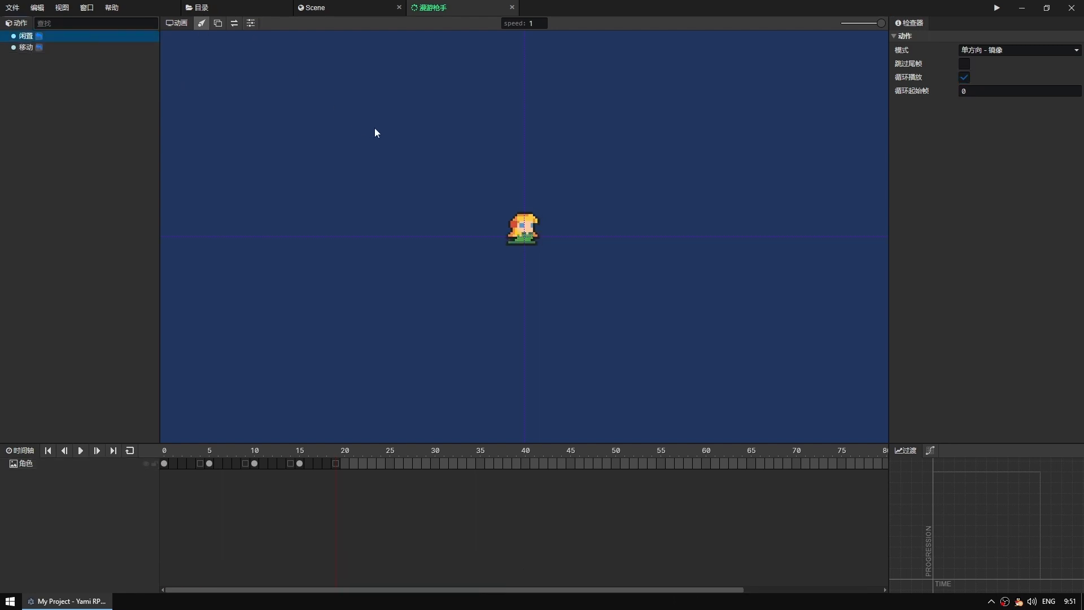
# In the 玩家角色 file in Tutorials, set 闲置动作 to 闲置 and 移动动作 to 移动.
pyautogui.click(207, 7)
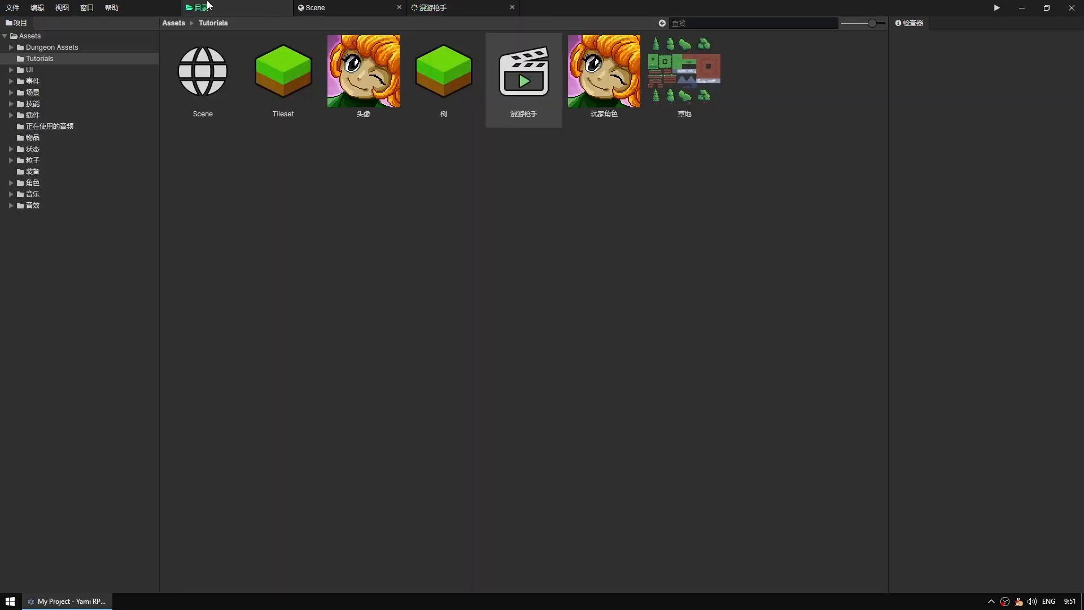
pyautogui.click(599, 74)
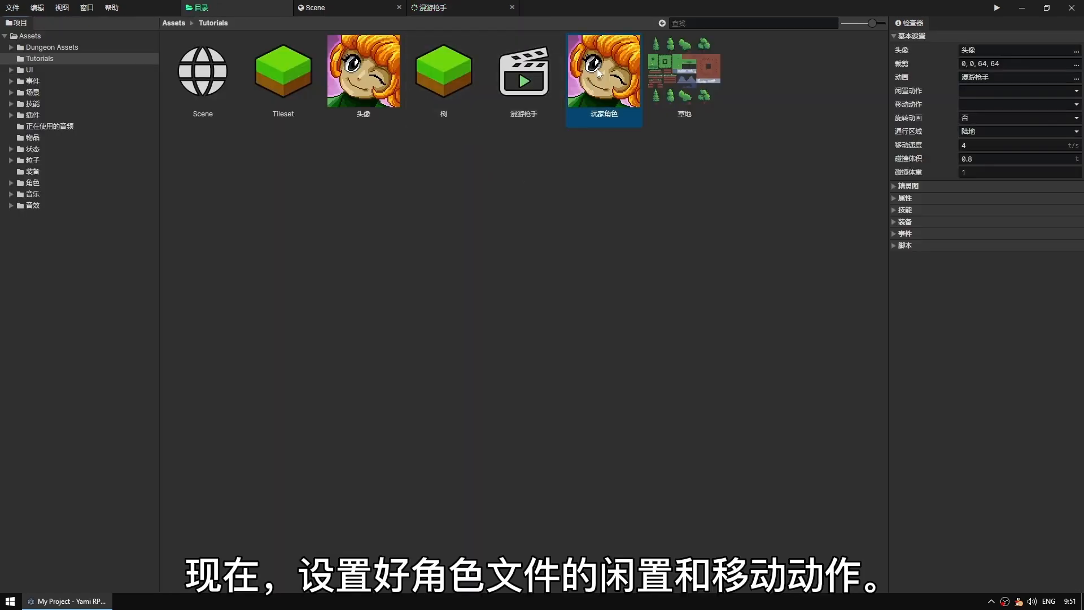
pyautogui.click(975, 91)
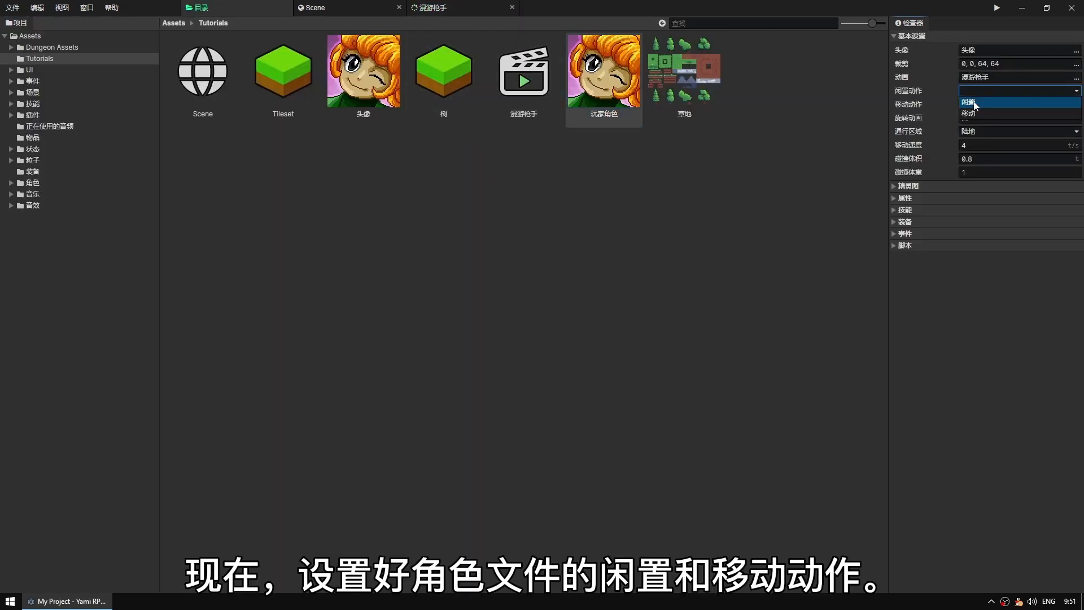
pyautogui.click(973, 102)
pyautogui.click(976, 104)
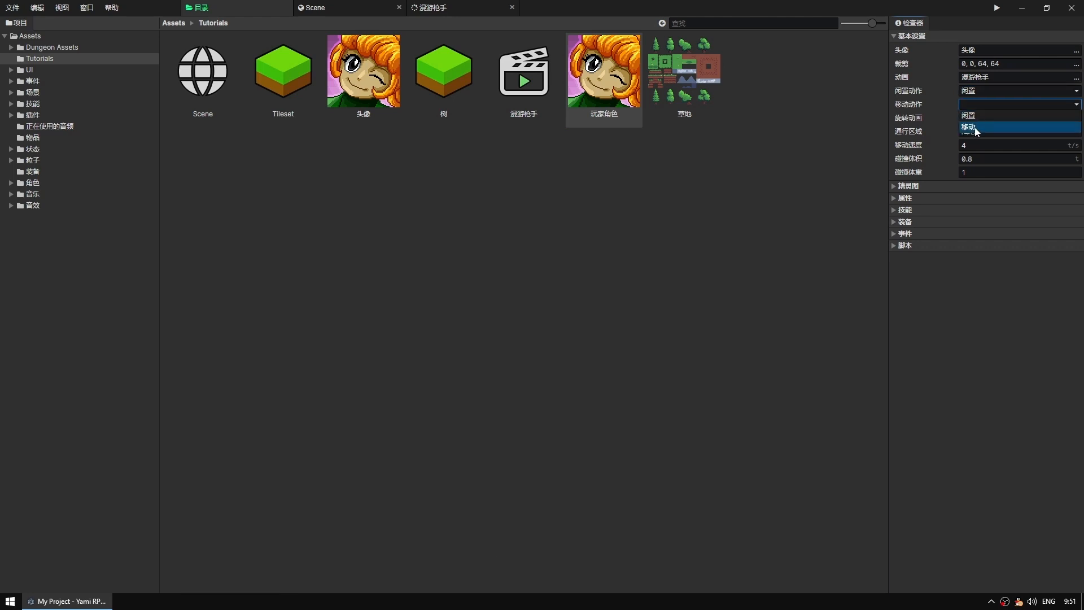
pyautogui.click(975, 127)
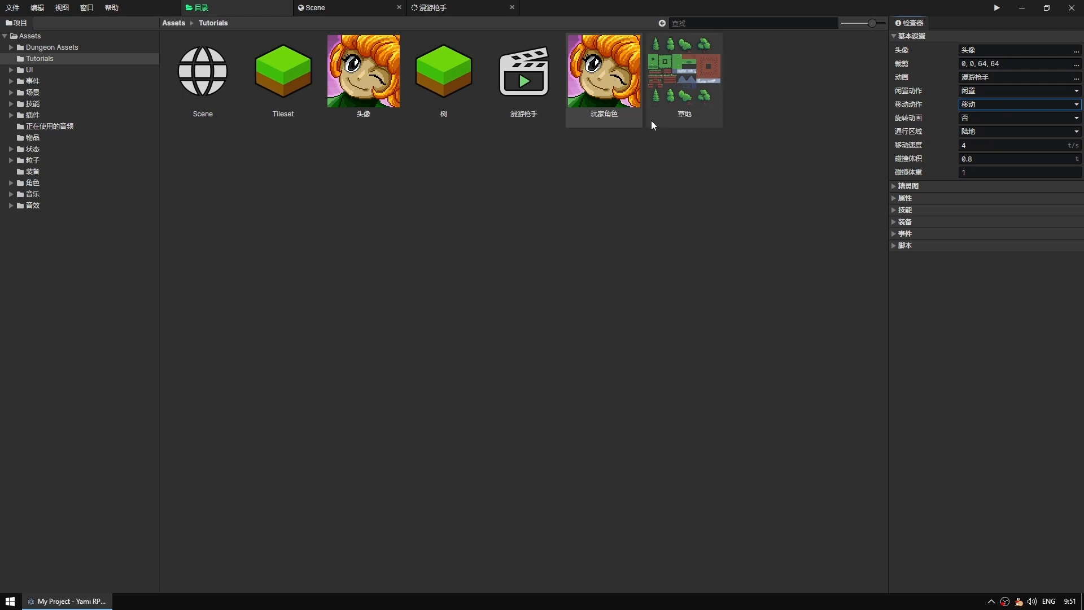
# Open the project settings (项目设置) and set the 玩家角色 entry to the 玩家角色 file from the Tutorials folder.
pyautogui.click(87, 6)
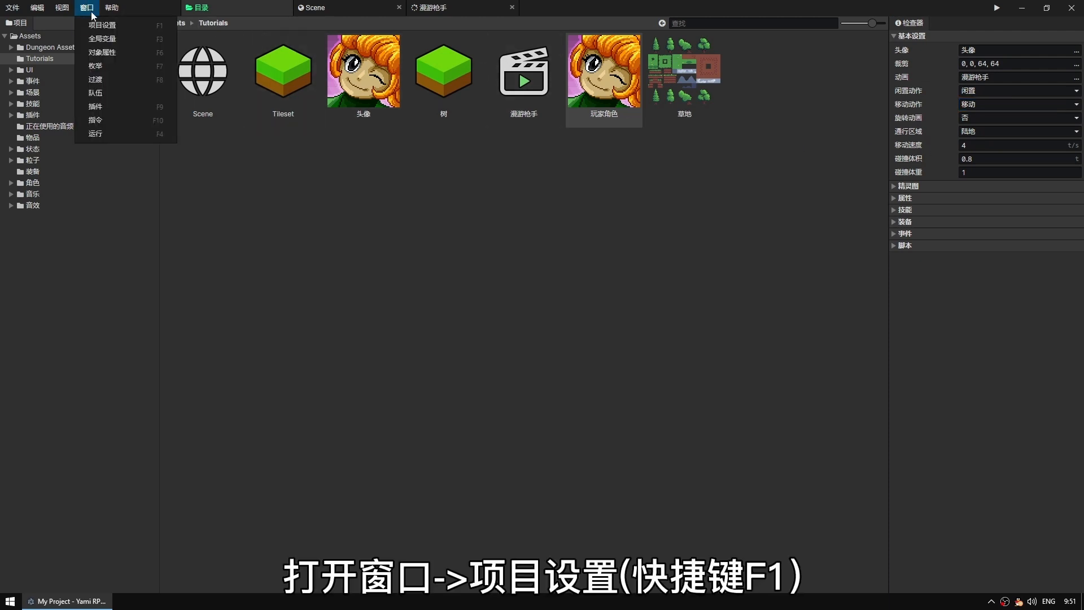
pyautogui.click(103, 29)
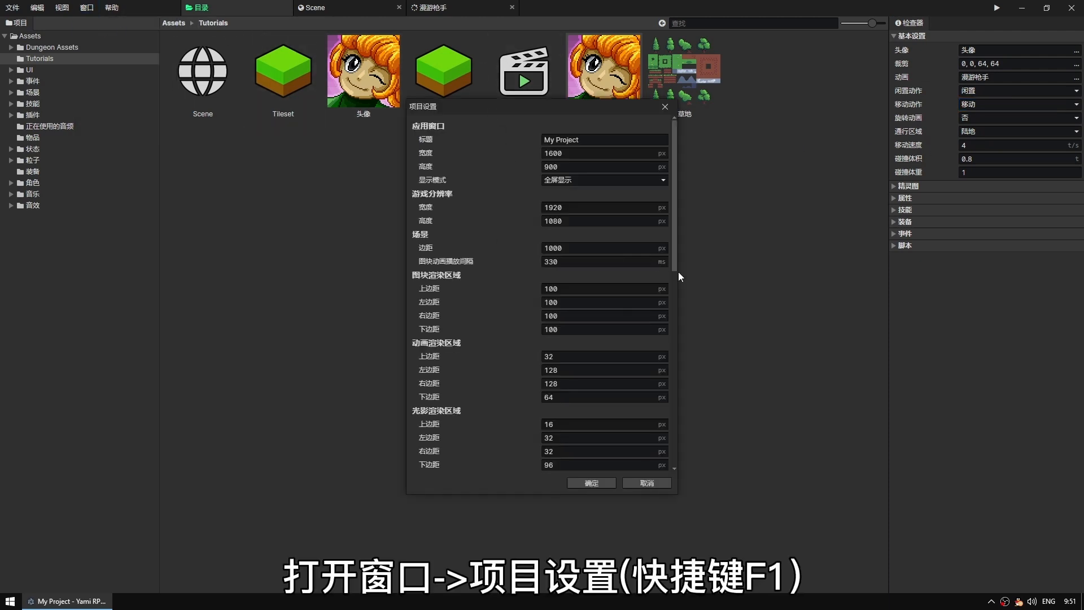
pyautogui.scroll(-5, 675, 279)
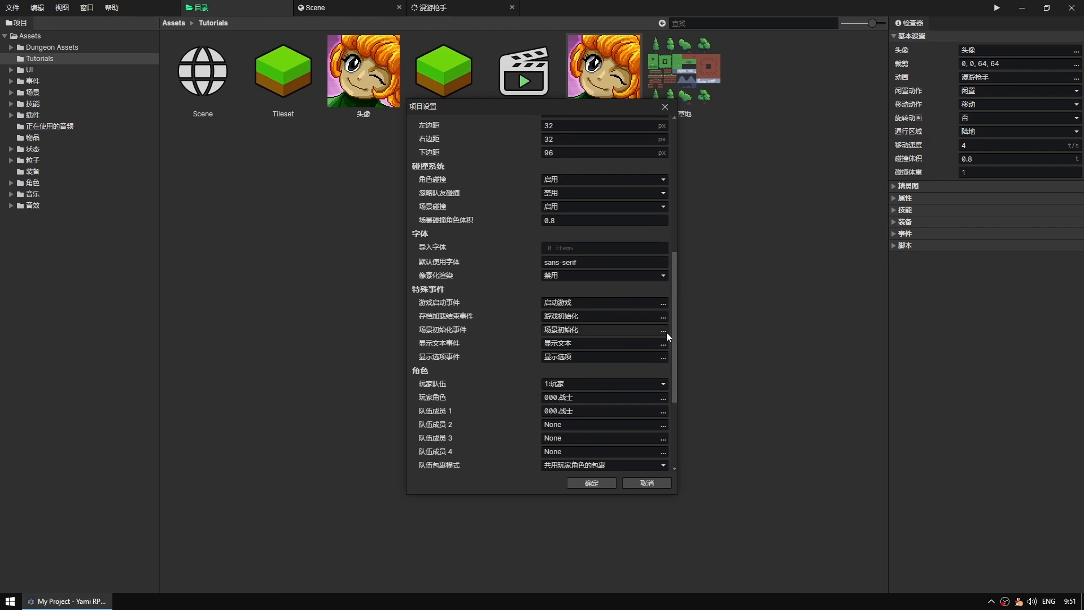
pyautogui.click(664, 398)
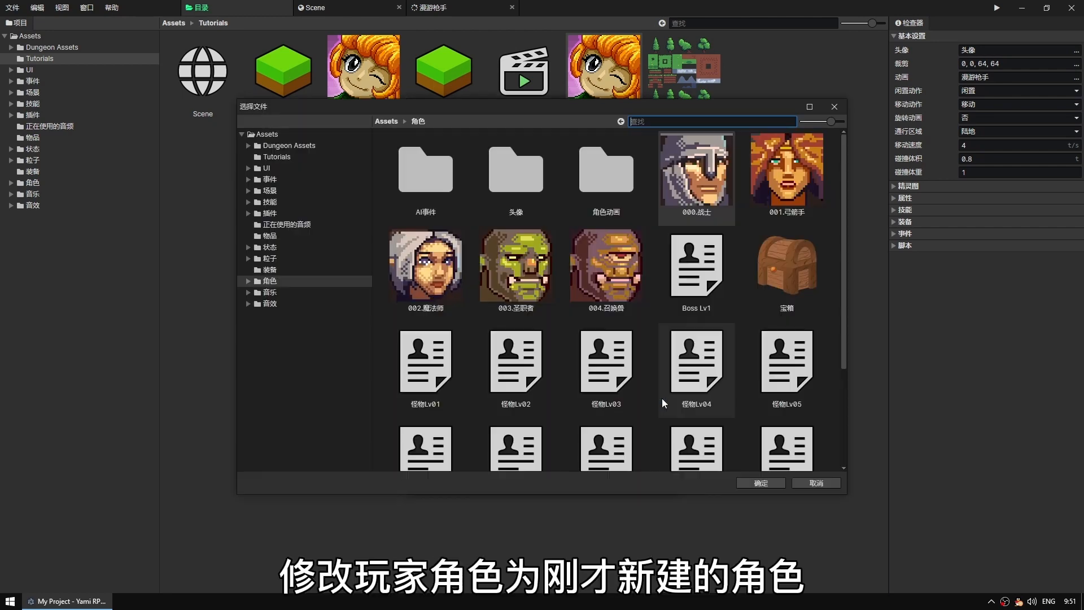
pyautogui.click(386, 121)
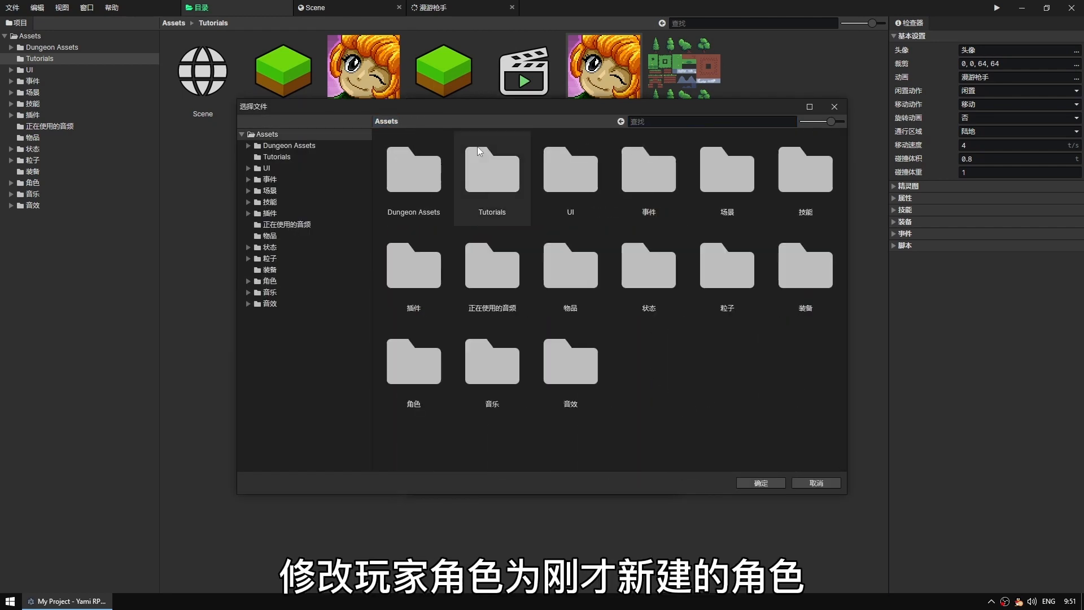
pyautogui.doubleClick(483, 169)
pyautogui.doubleClick(413, 169)
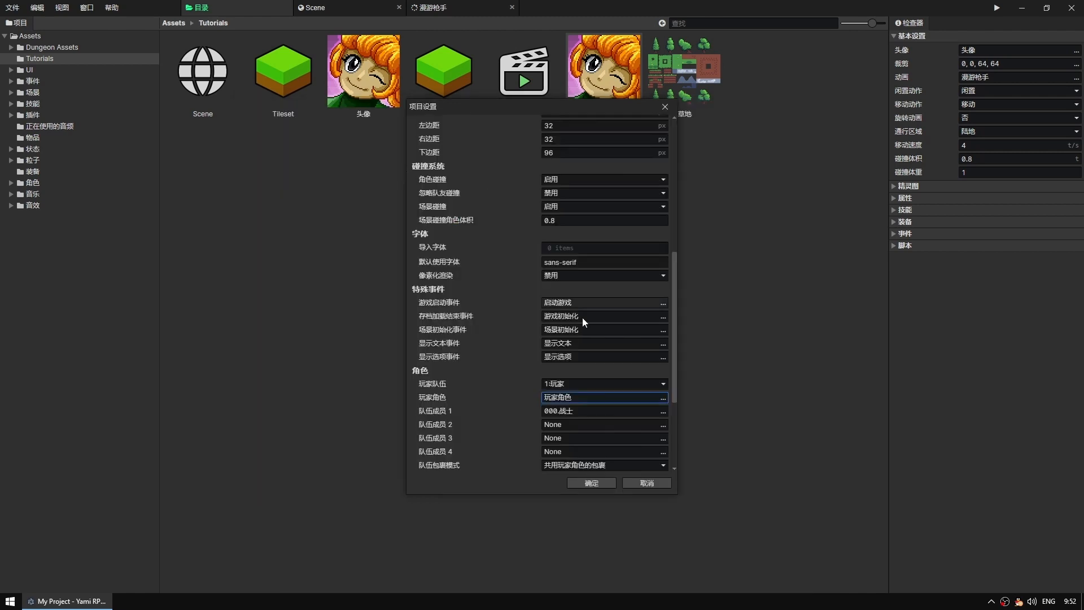
# Set 队伍成员 1 to the 玩家角色 file from Tutorials and save the project settings.
pyautogui.click(663, 411)
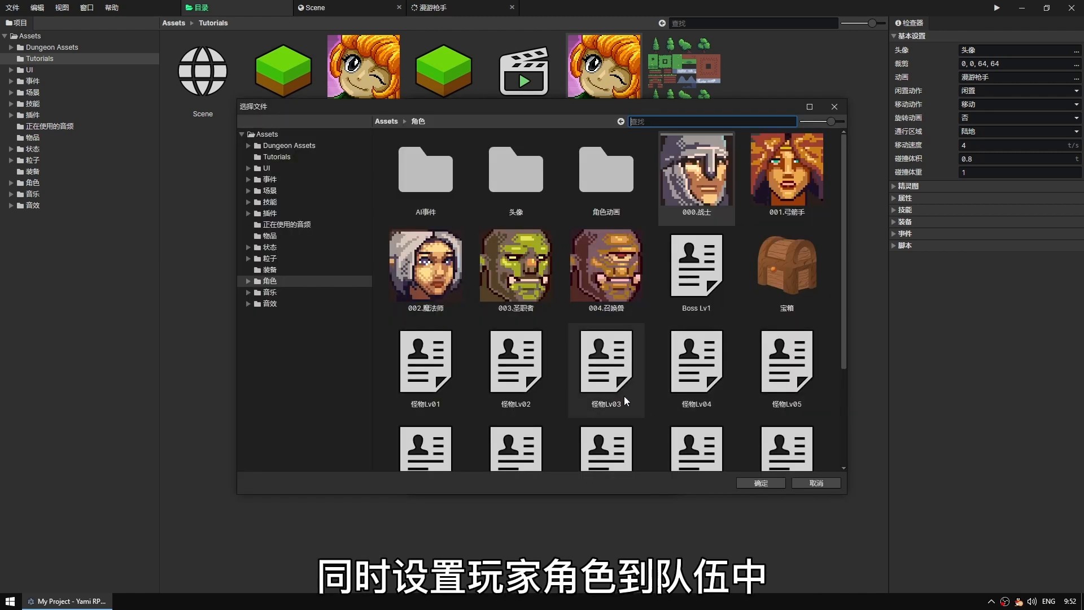
pyautogui.click(385, 121)
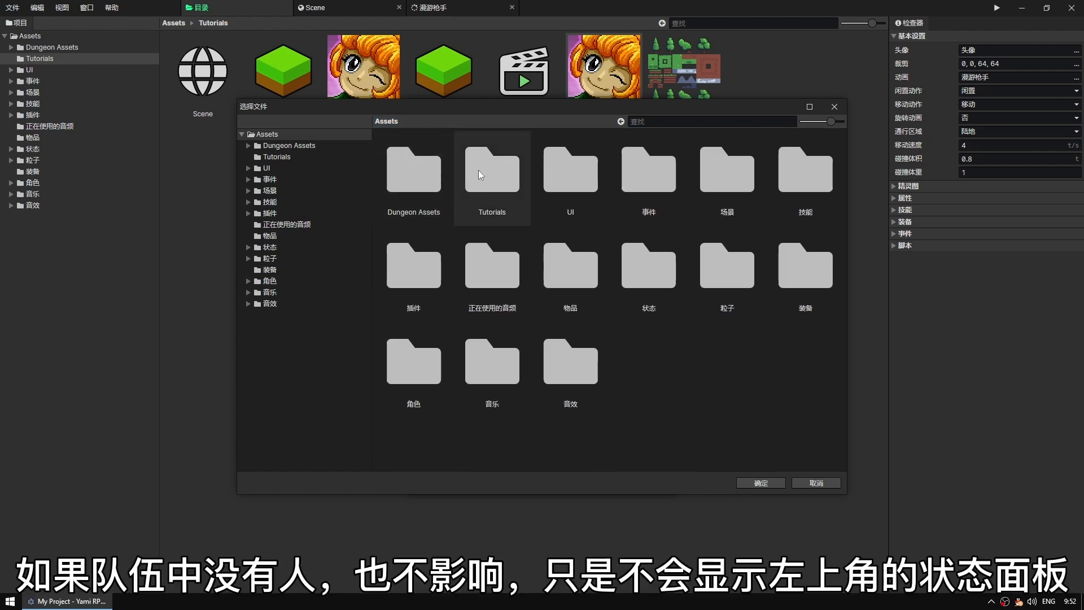
pyautogui.doubleClick(479, 170)
pyautogui.doubleClick(407, 169)
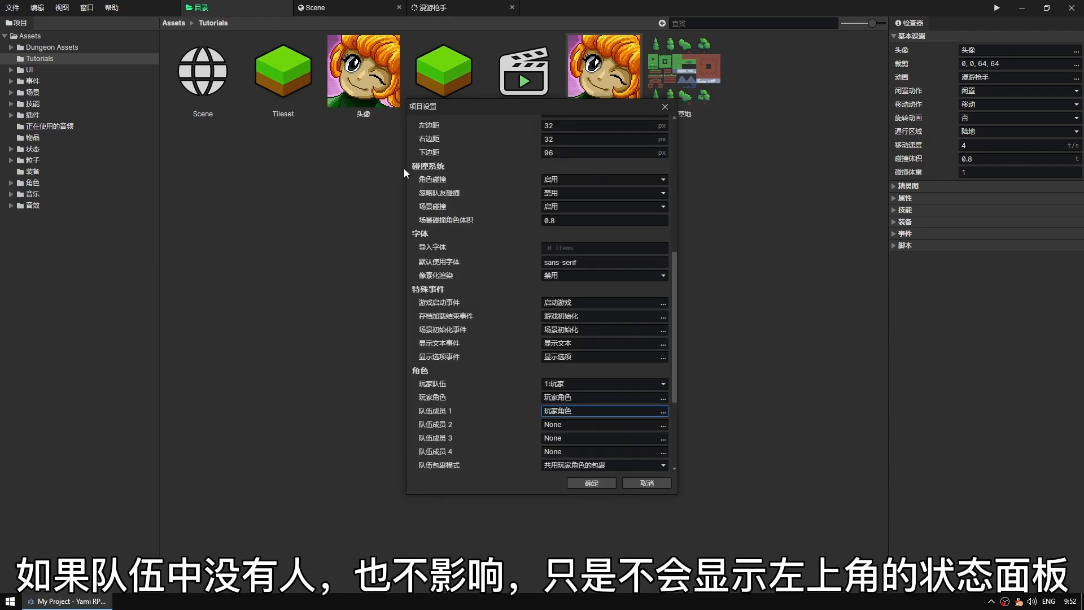
pyautogui.click(592, 482)
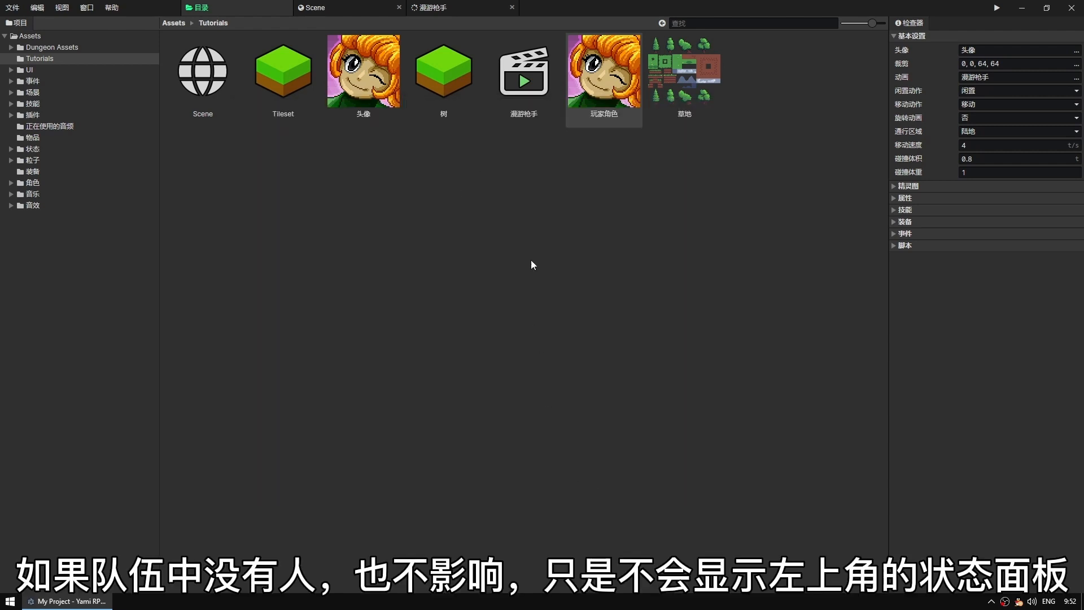
# Run the game with 新的开始, walk the character in all directions to check its animations, and close the game.
pyautogui.click(998, 7)
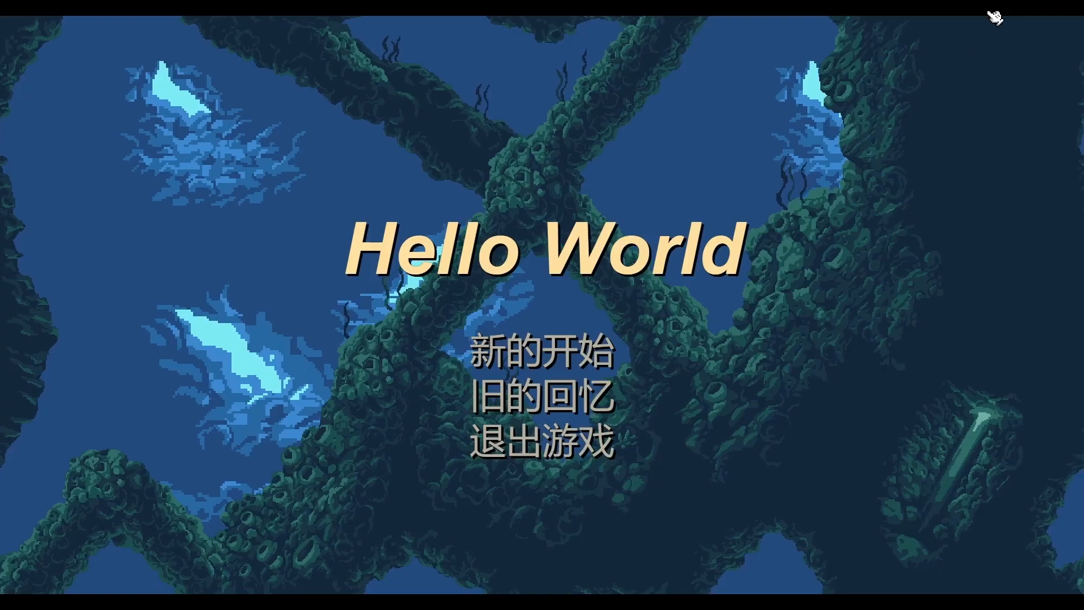
pyautogui.click(539, 351)
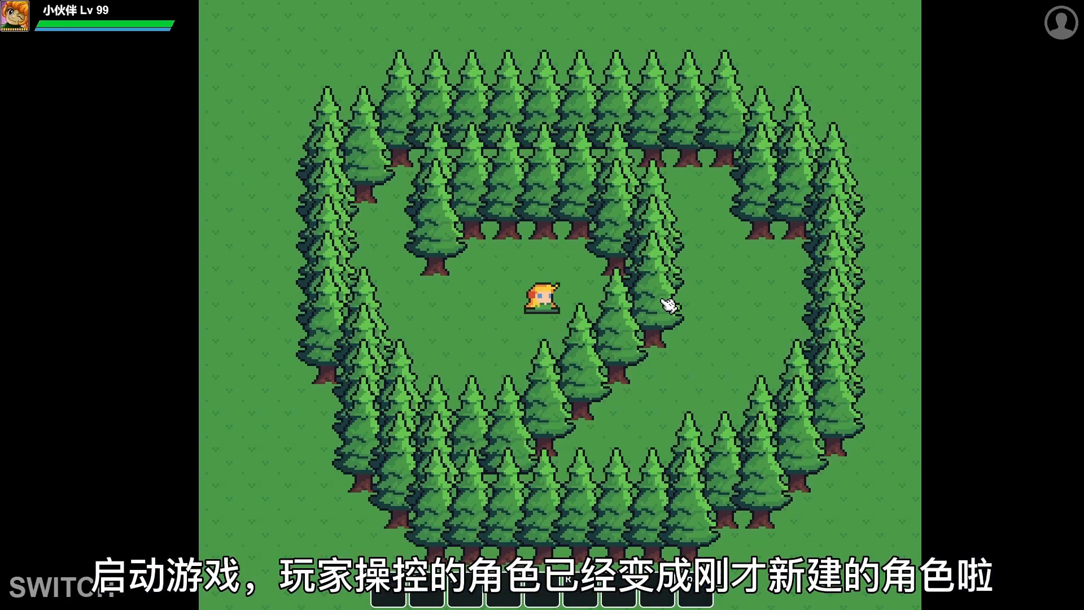
pyautogui.press('Left')
pyautogui.press('w')
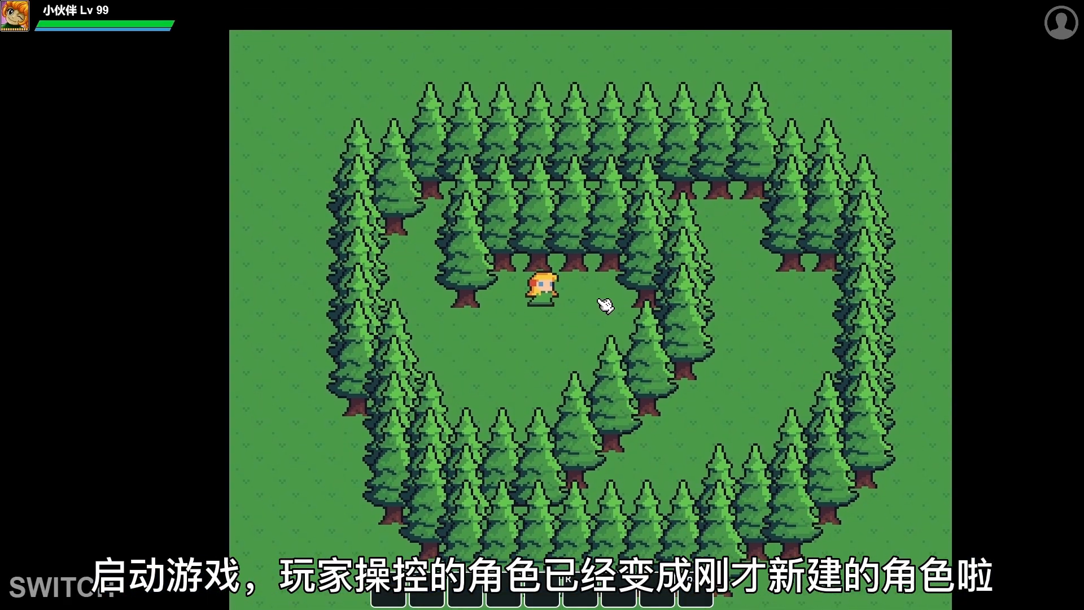
pyautogui.press('s')
pyautogui.press('a')
pyautogui.press('d')
pyautogui.press('a')
pyautogui.press('d')
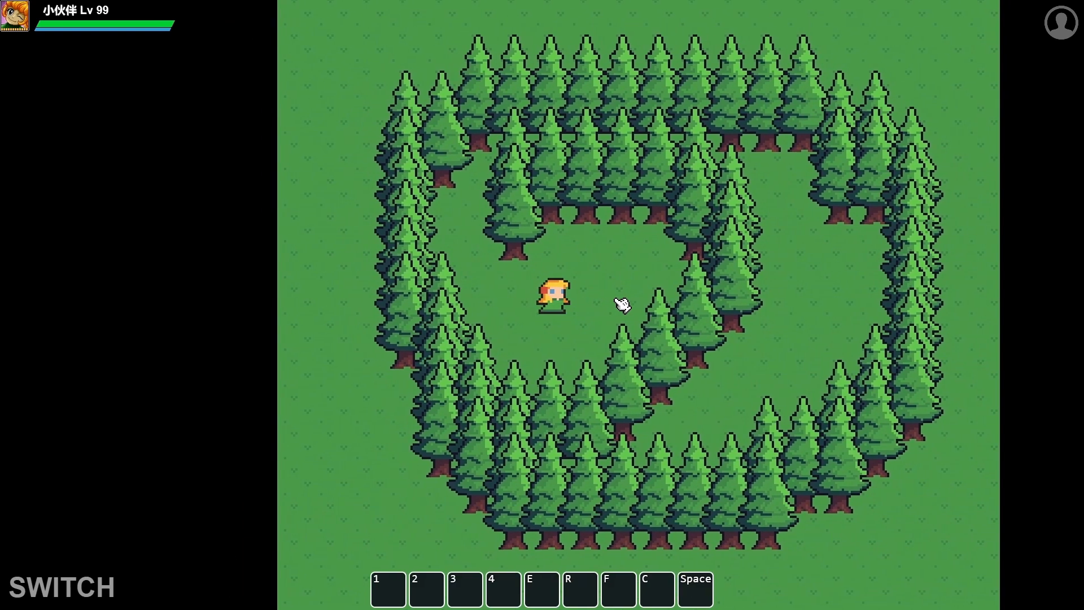
pyautogui.press('d')
pyautogui.press('a')
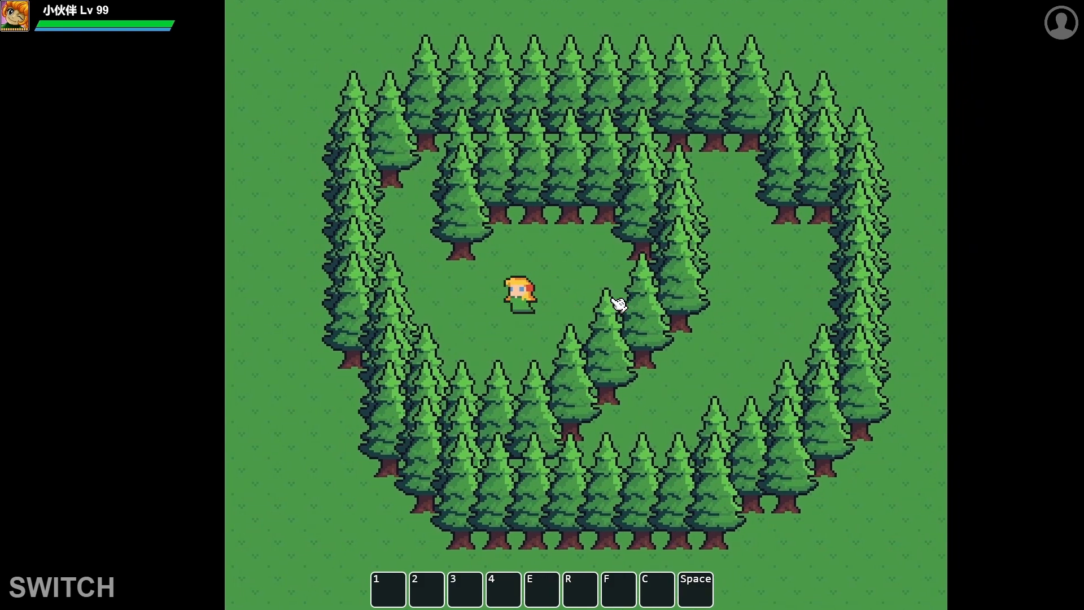
pyautogui.press('d')
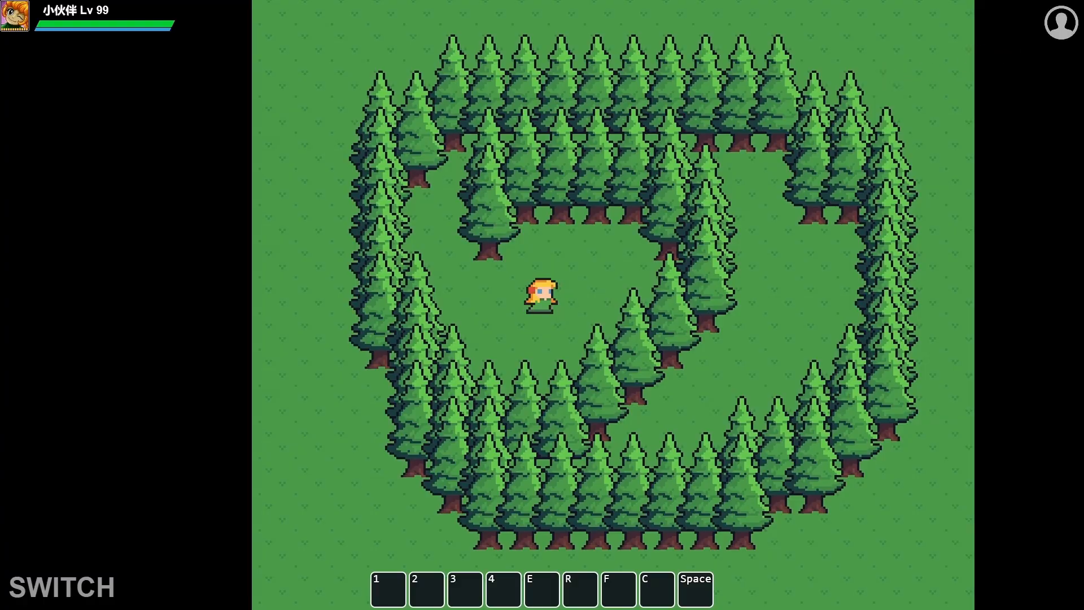
pyautogui.click(1062, 22)
pyautogui.click(808, 25)
pyautogui.click(520, 316)
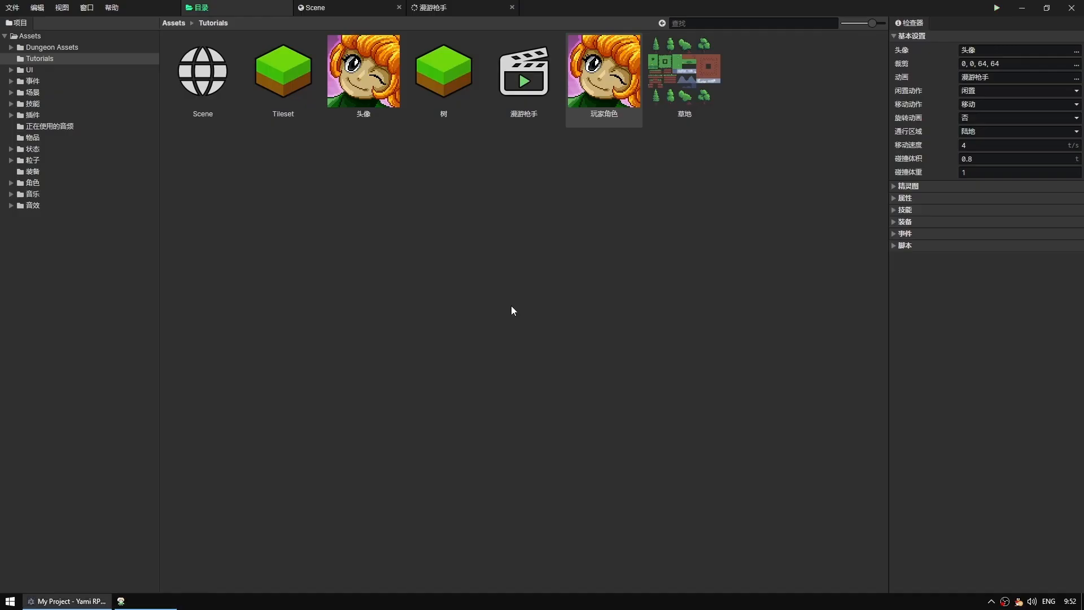
# Return to the Scene editor and set the player character's 移动速度 to 8 t/s.
pyautogui.click(327, 7)
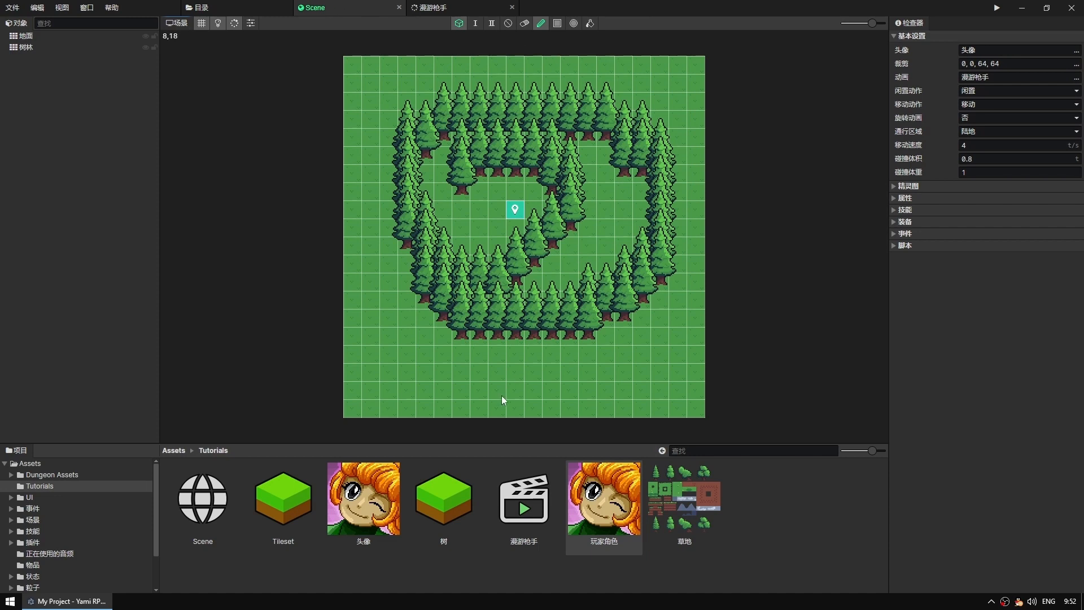
pyautogui.click(909, 144)
pyautogui.write('8')
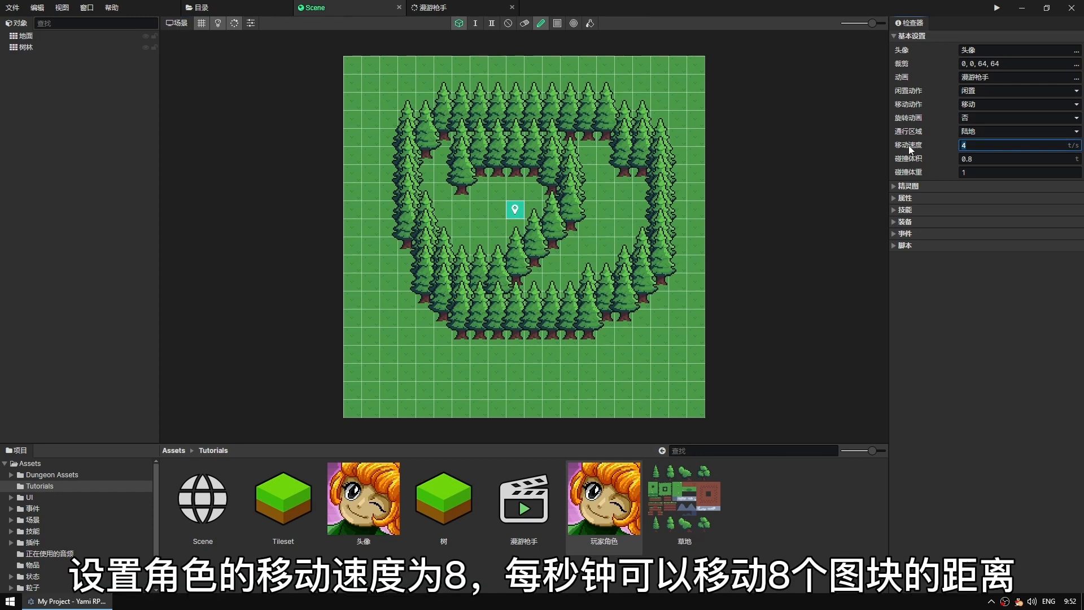
# Run the game again with 新的开始 to test the character's movement speed, and close it.
pyautogui.click(997, 7)
pyautogui.click(543, 355)
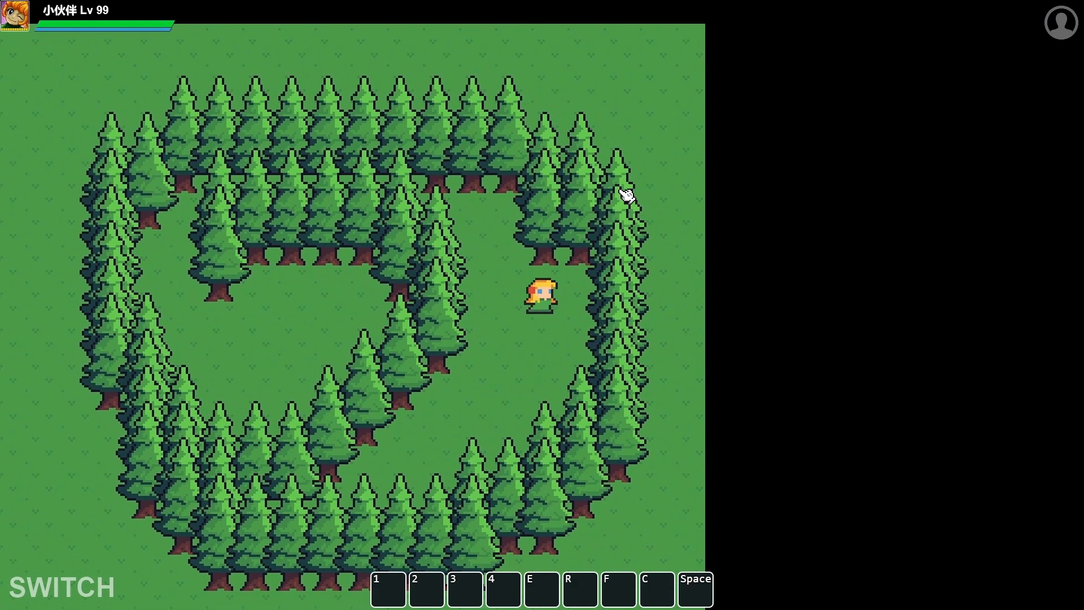
pyautogui.hotkey('alt', 'F4')
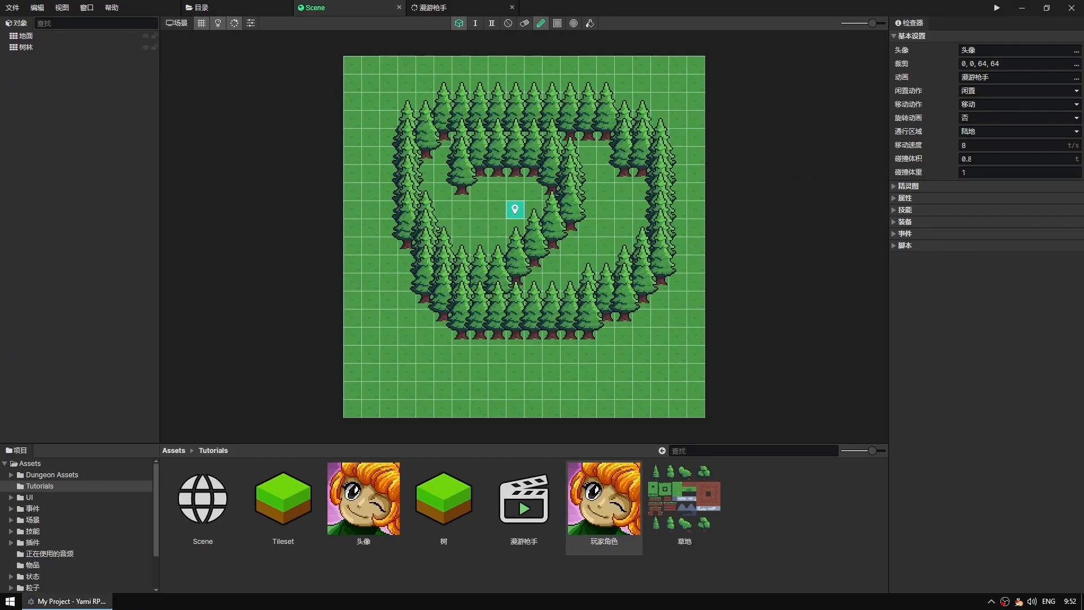
# Add a 精灵图 entry to the player character that replaces the 角色 sprite with dungeon_hero_3 from Dungeon Assets.
pyautogui.click(913, 186)
pyautogui.doubleClick(924, 201)
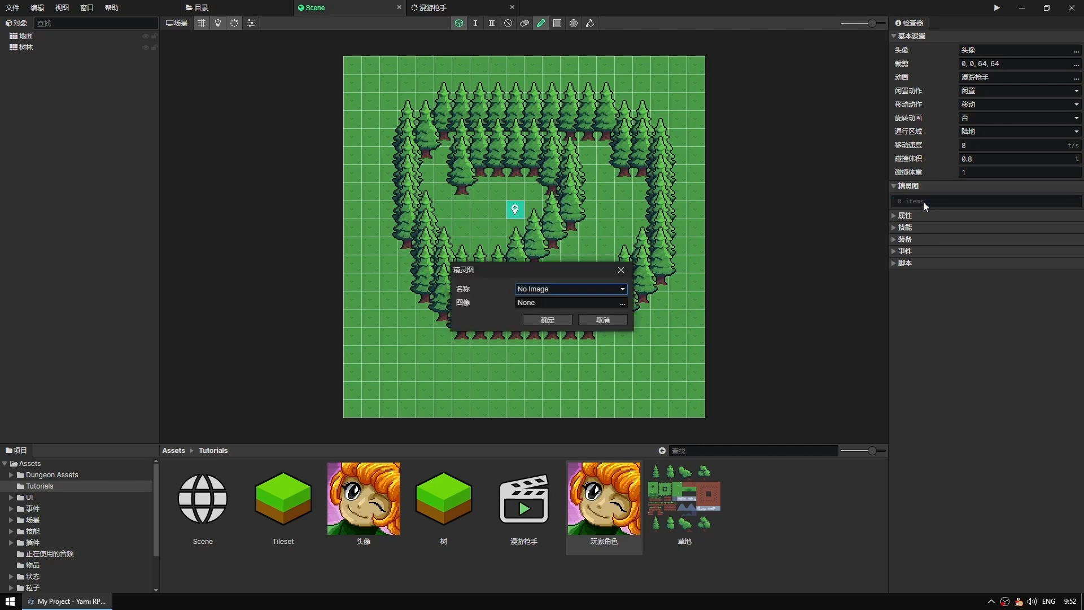
pyautogui.click(621, 289)
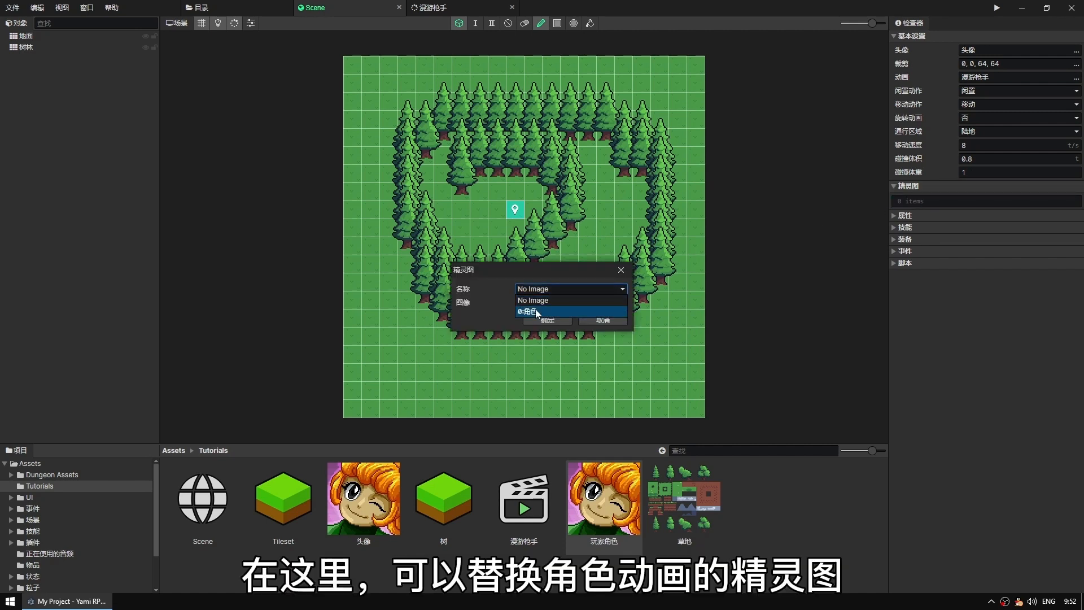
pyautogui.click(536, 310)
pyautogui.click(621, 305)
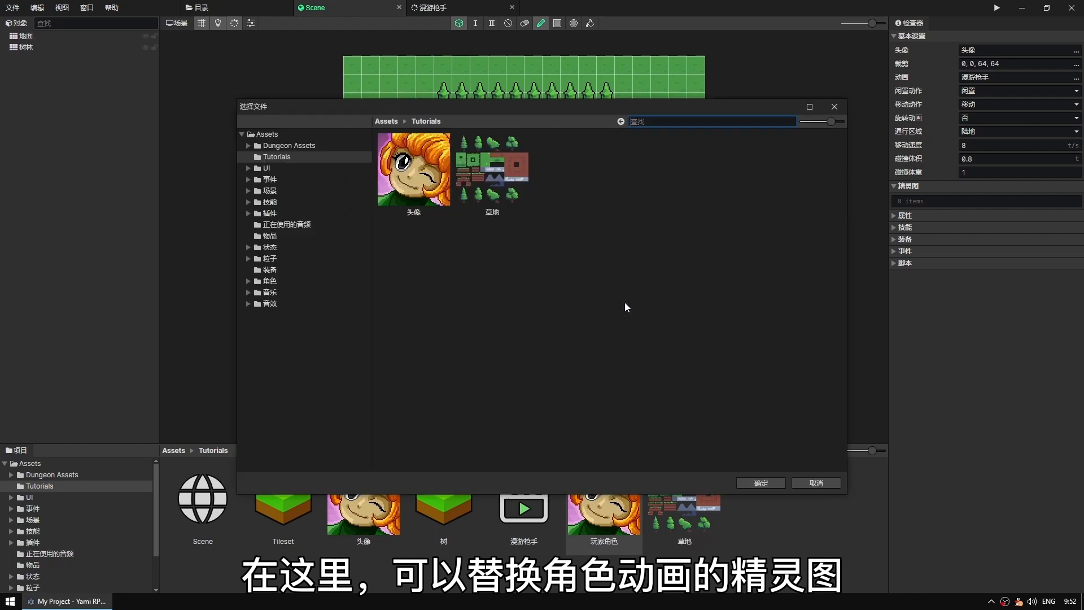
pyautogui.click(393, 121)
pyautogui.doubleClick(408, 170)
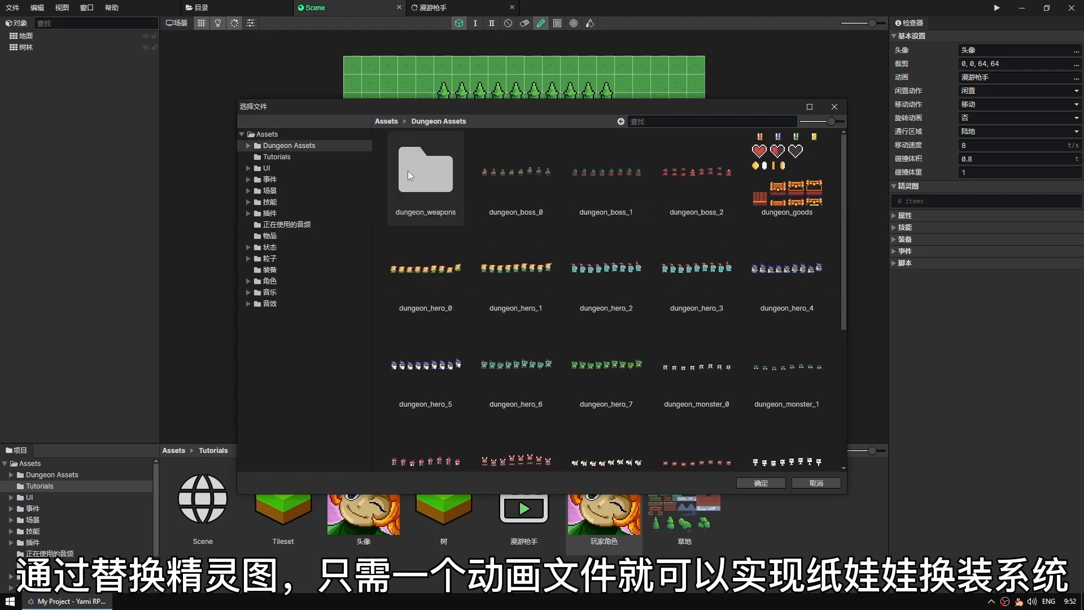
pyautogui.doubleClick(689, 271)
pyautogui.click(540, 320)
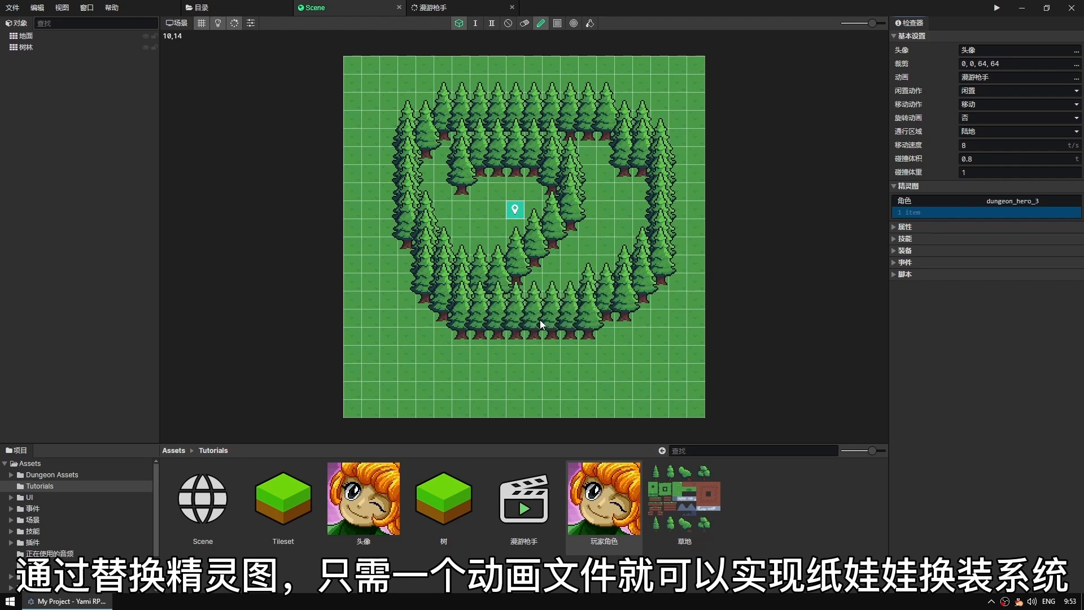
# Run the game with 新的开始 to check the player character's replaced sprite while walking, and close the game.
pyautogui.click(998, 5)
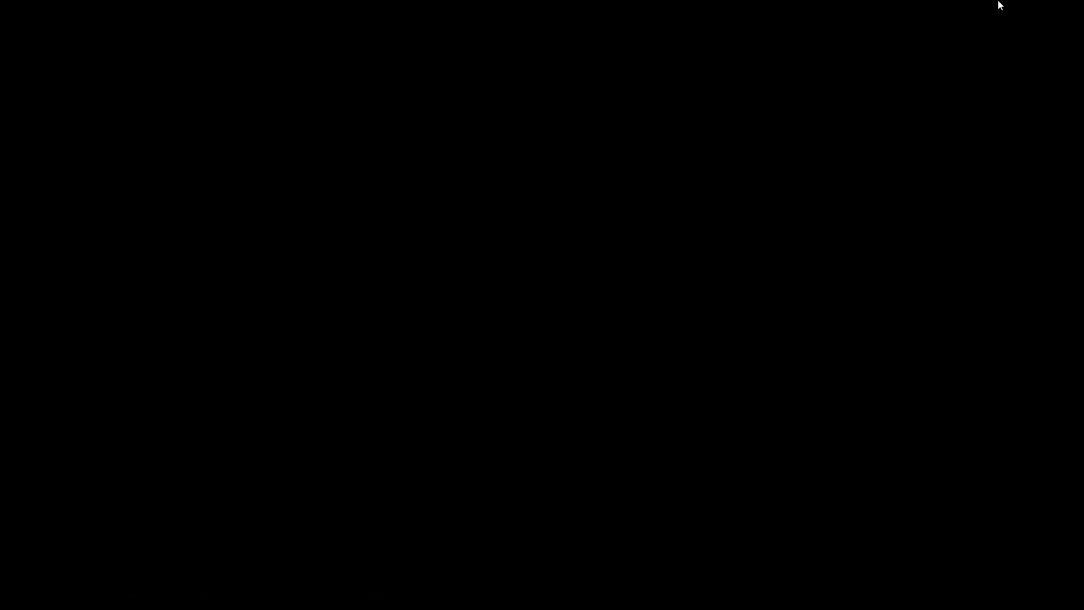
pyautogui.click(560, 348)
pyautogui.press('Right')
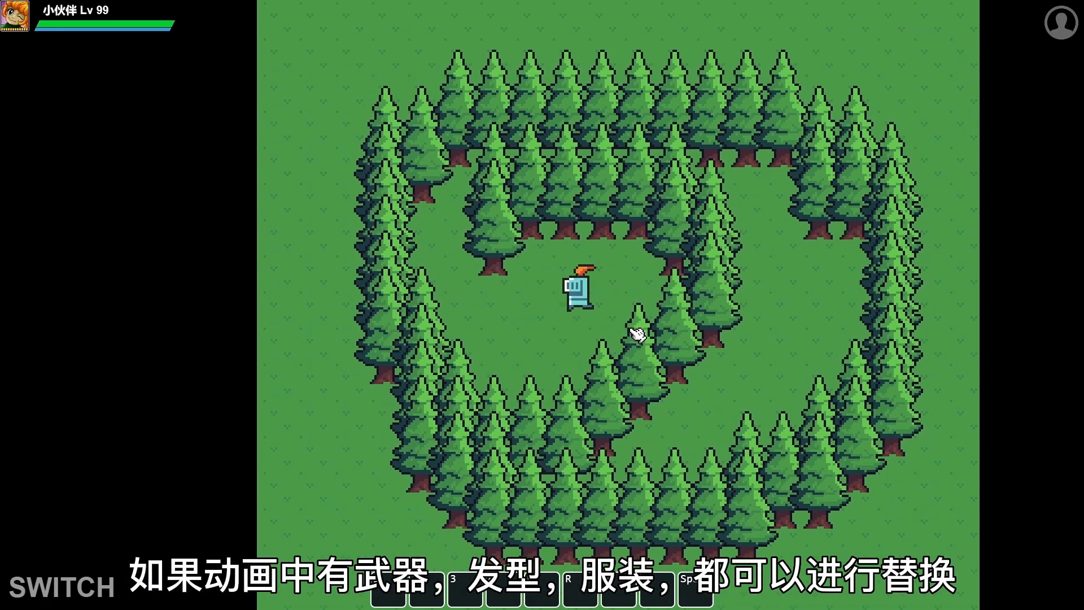
pyautogui.hotkey('alt', 'F4')
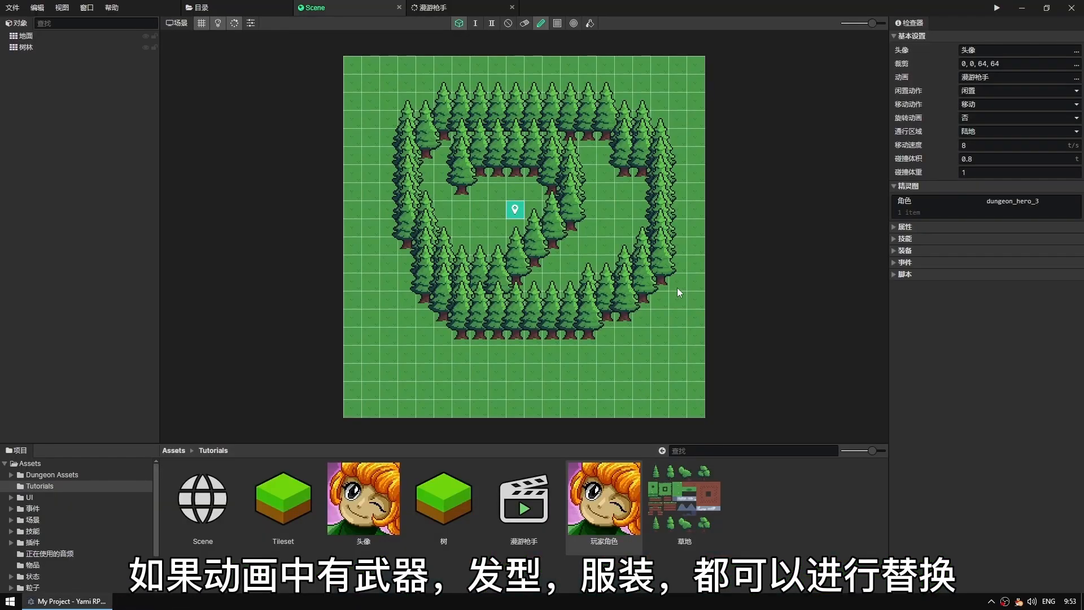
pyautogui.click(912, 226)
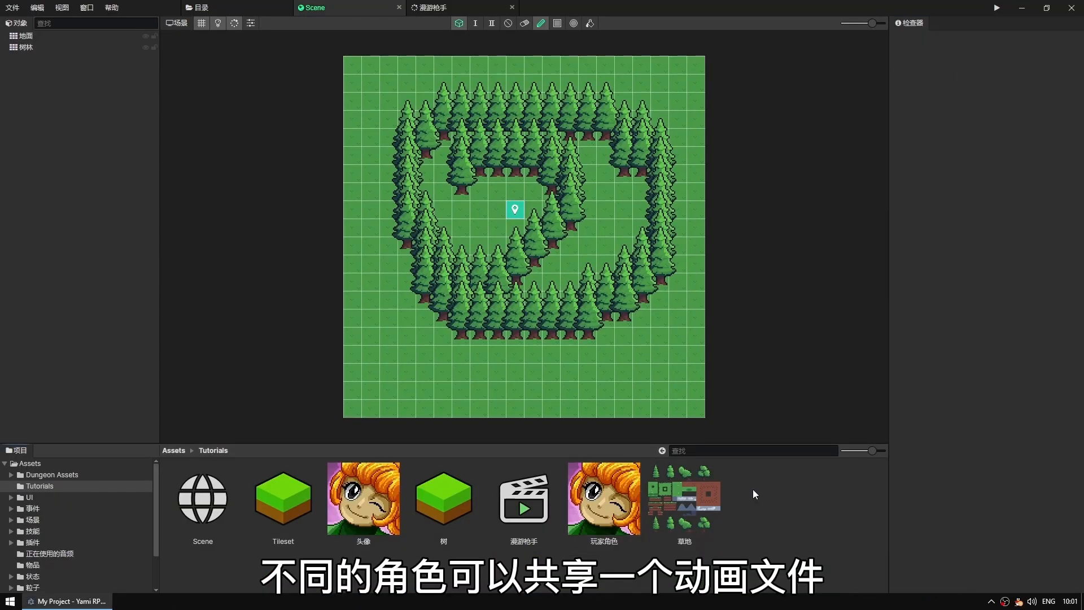
# Create an animation file named 枪械 in the Tutorials folder and import the Rifle15 image from the desktop into the same folder.
pyautogui.rightClick(753, 489)
pyautogui.moveTo(781, 502)
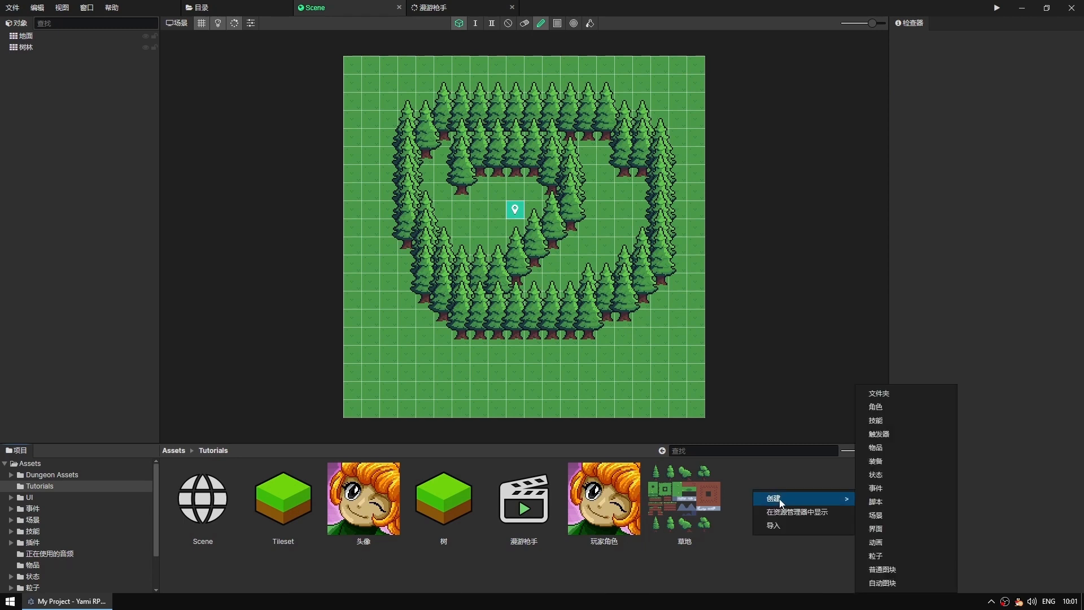
pyautogui.click(882, 540)
pyautogui.write('枪械')
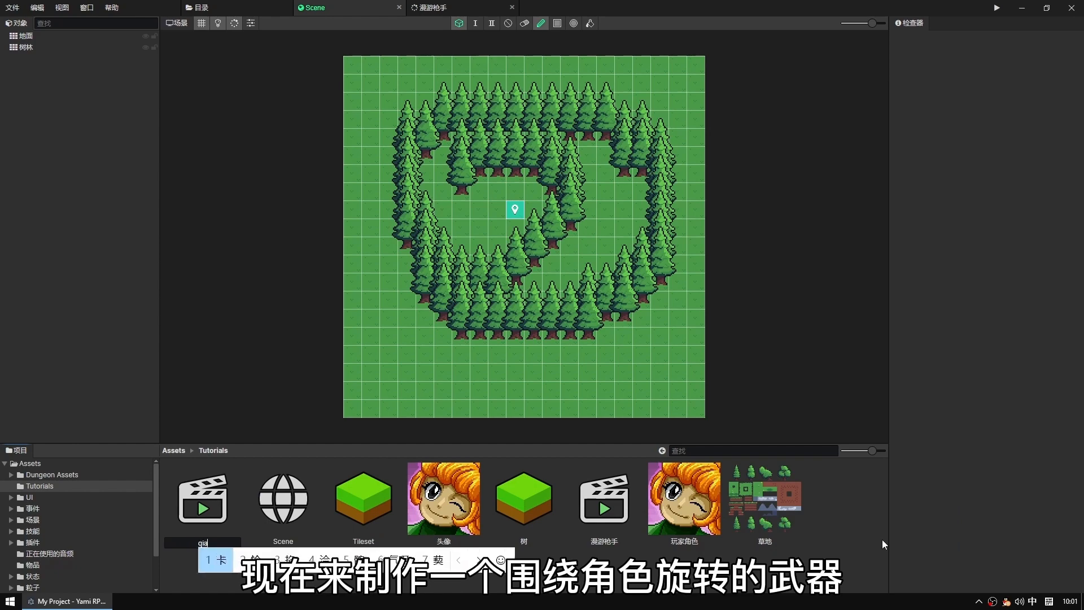
pyautogui.press('Return')
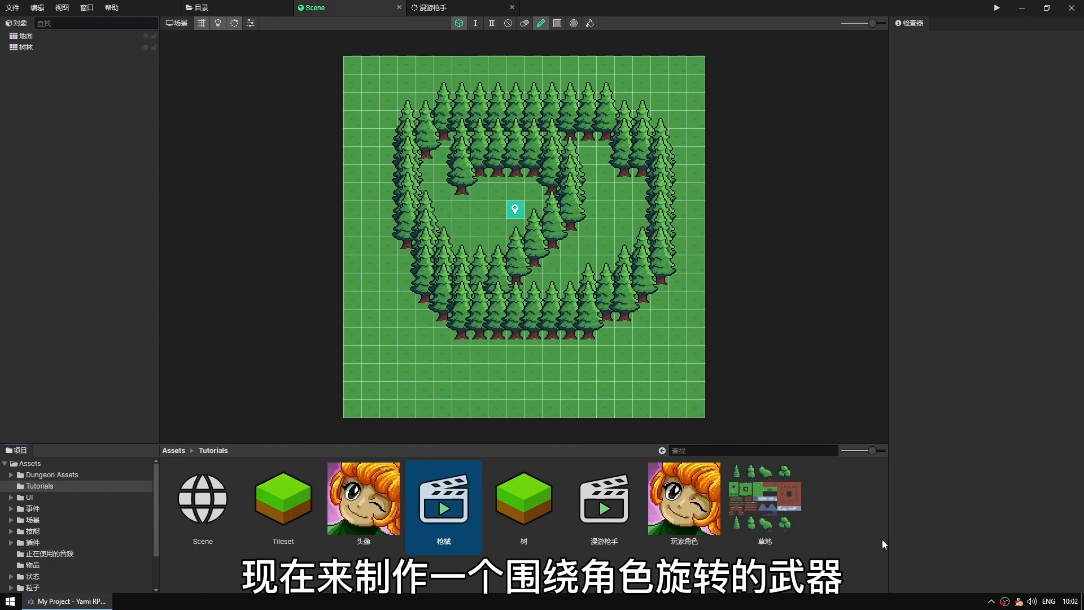
pyautogui.press('super+d')
pyautogui.moveTo(278, 139); pyautogui.dragTo(791, 506)
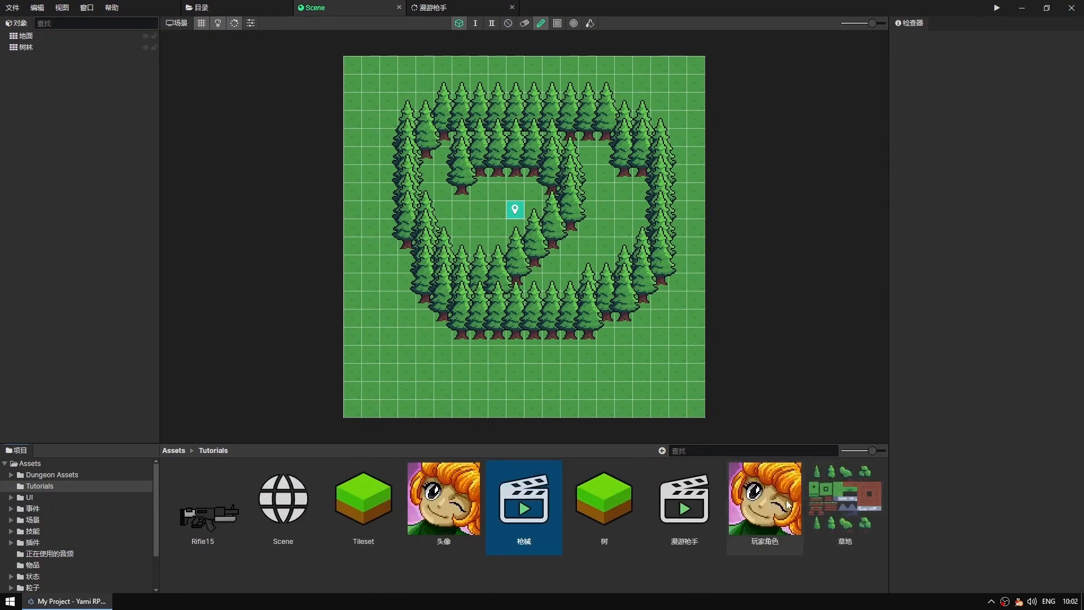
# Open the 枪械 animation and, while inserting an action, add a new enumeration item to the 角色相关动作 group.
pyautogui.doubleClick(524, 509)
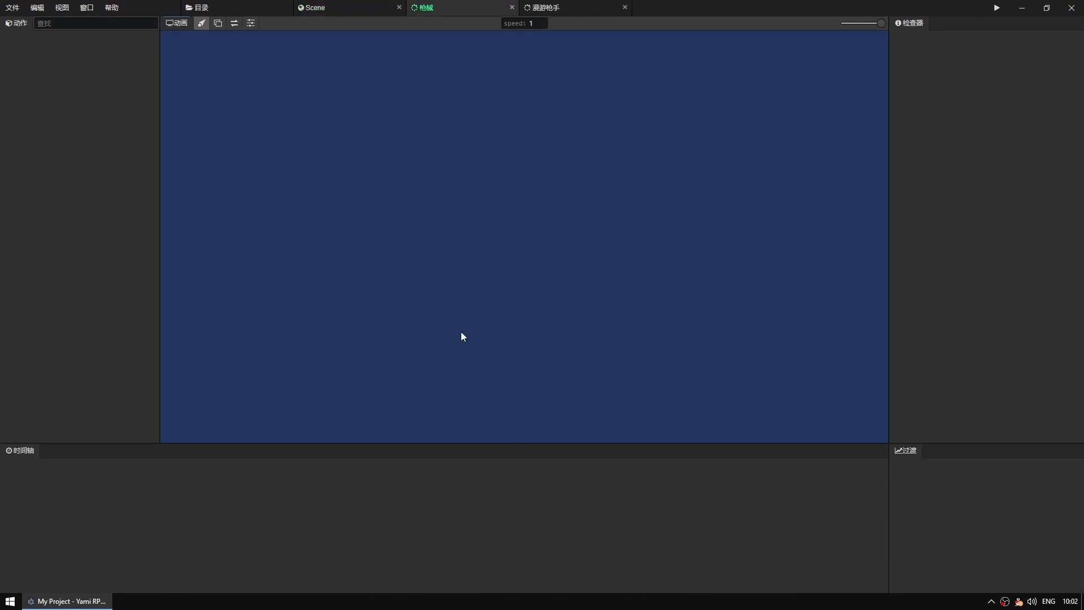
pyautogui.rightClick(57, 188)
pyautogui.click(128, 194)
pyautogui.click(421, 344)
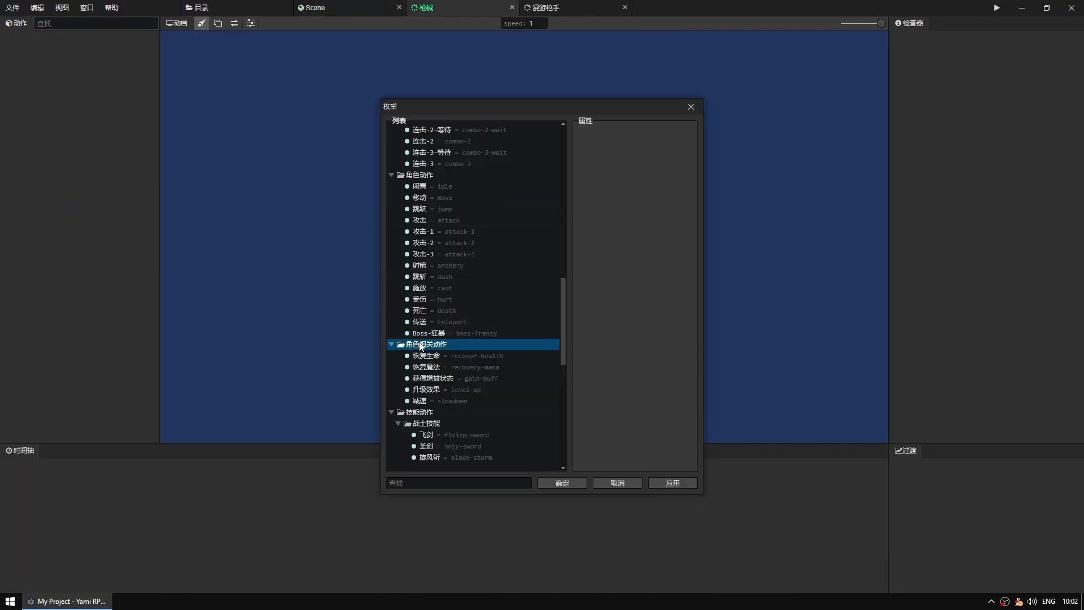
pyautogui.rightClick(420, 344)
pyautogui.moveTo(447, 364)
pyautogui.click(552, 379)
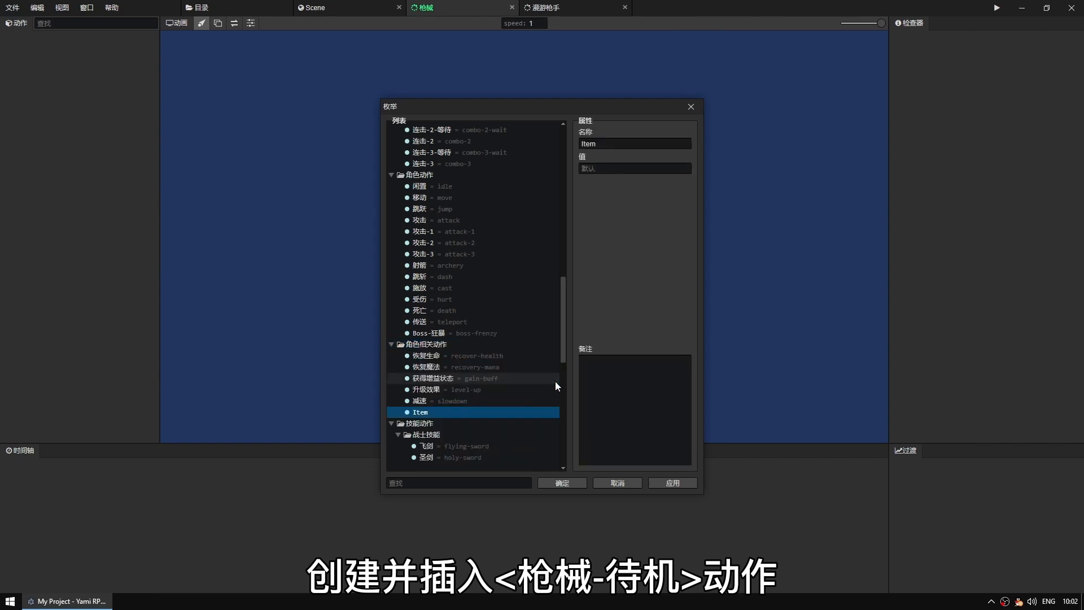
# Name the new enumeration item 枪械-待机 and insert it as an action of the 枪械 animation.
pyautogui.press('F2')
pyautogui.write('qiangxie')
pyautogui.press('space')
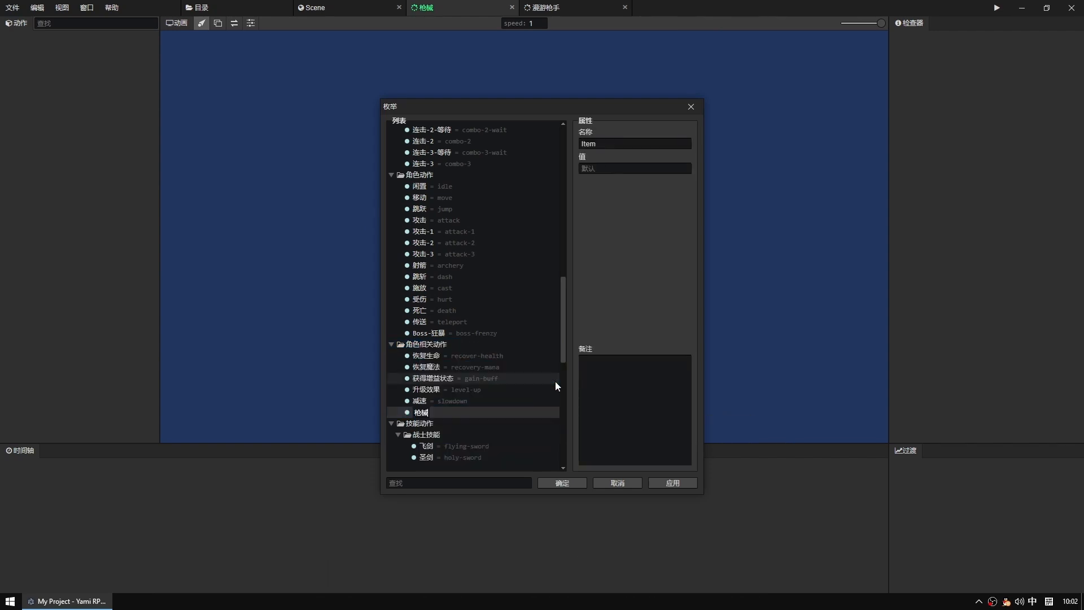
pyautogui.write('-daiji')
pyautogui.press('space')
pyautogui.press('Return')
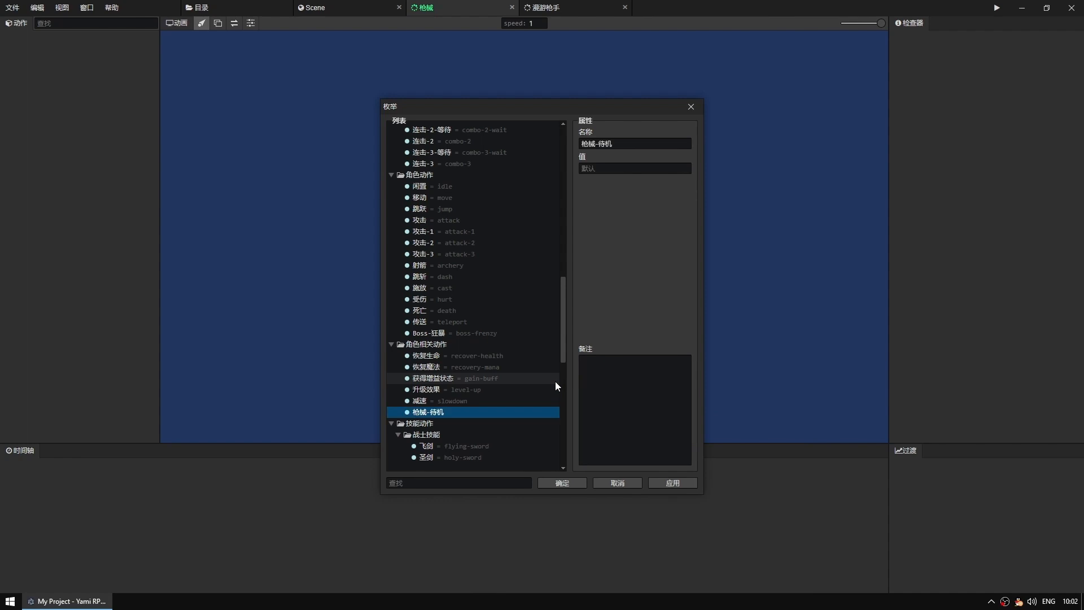
pyautogui.press('Return')
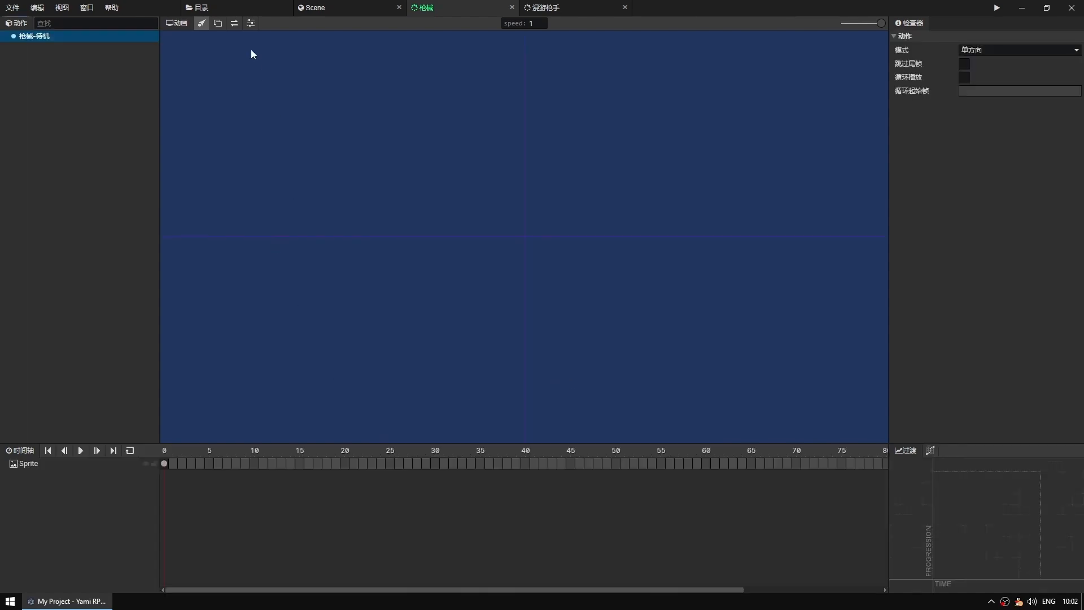
# Add a 精灵图 entry named 枪械 to the animation, using the Rifle15 image from Tutorials.
pyautogui.click(252, 23)
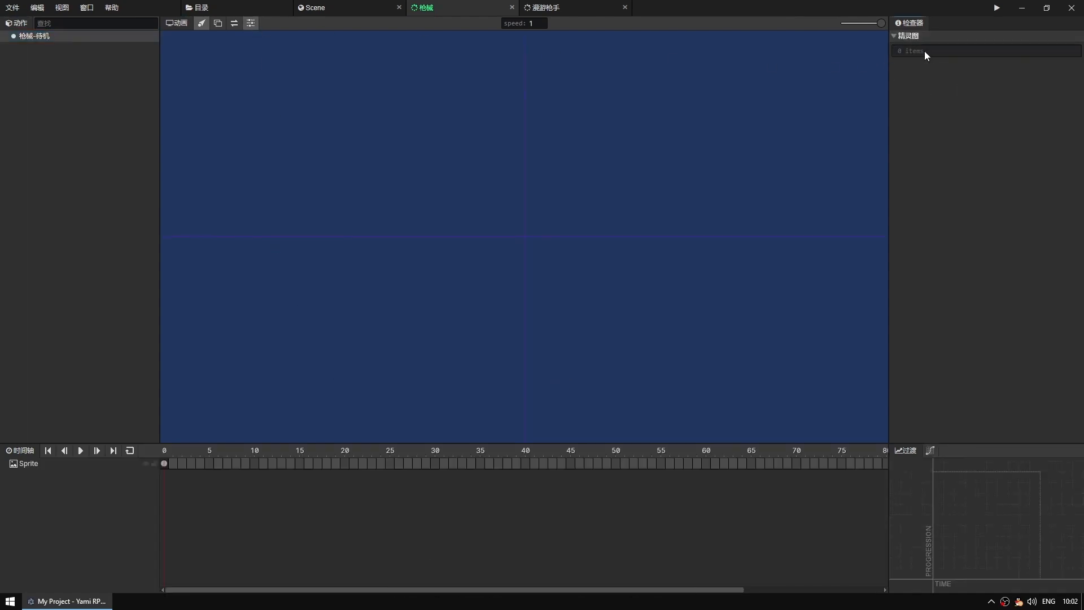
pyautogui.click(925, 52)
pyautogui.write('枪械')
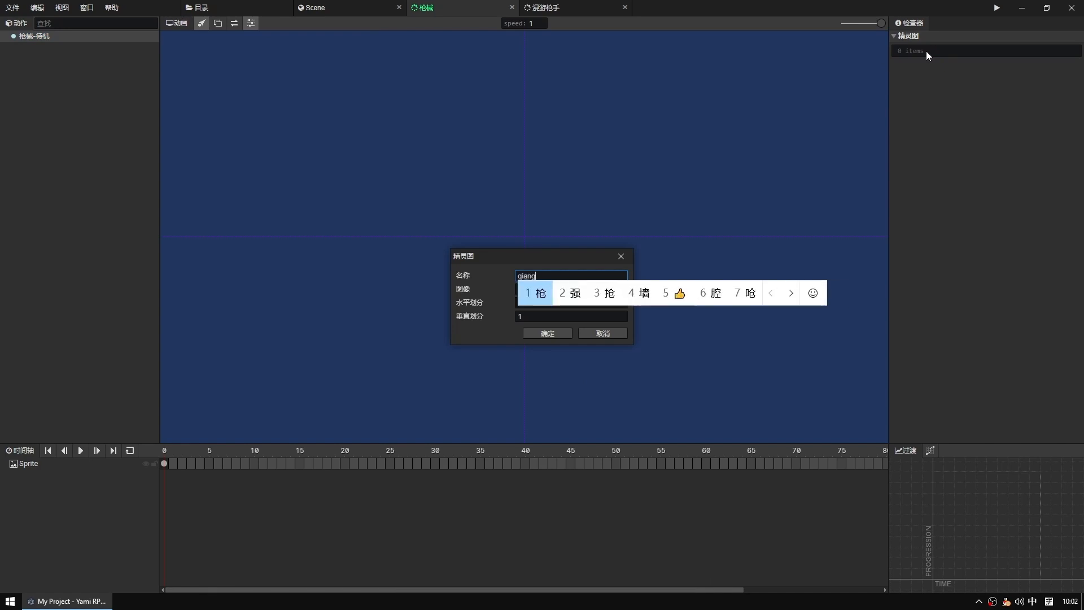
pyautogui.press('Tab')
pyautogui.press('Return')
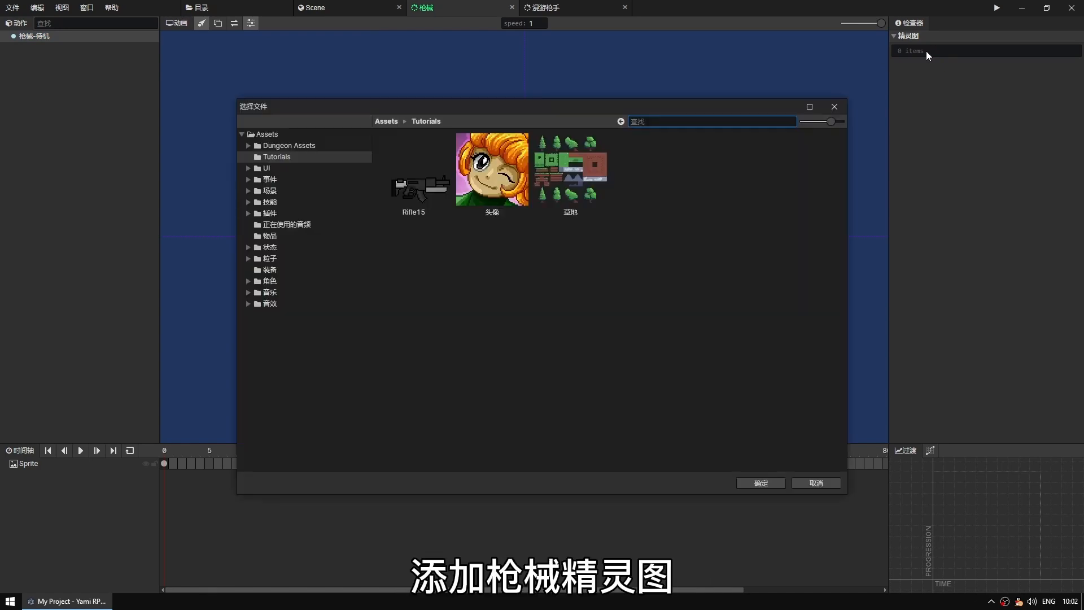
pyautogui.doubleClick(415, 185)
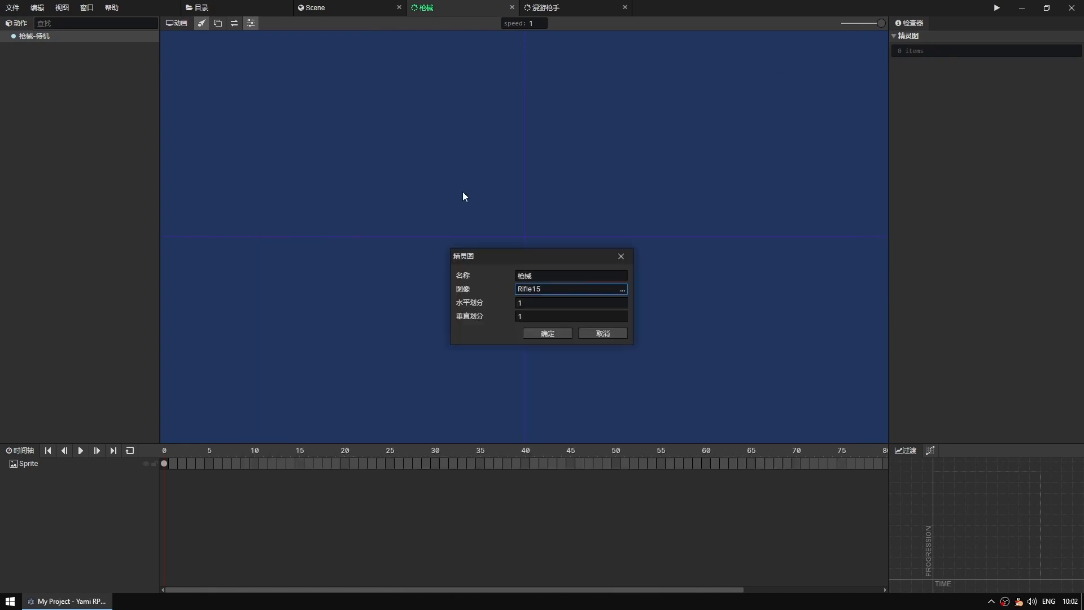
pyautogui.click(545, 334)
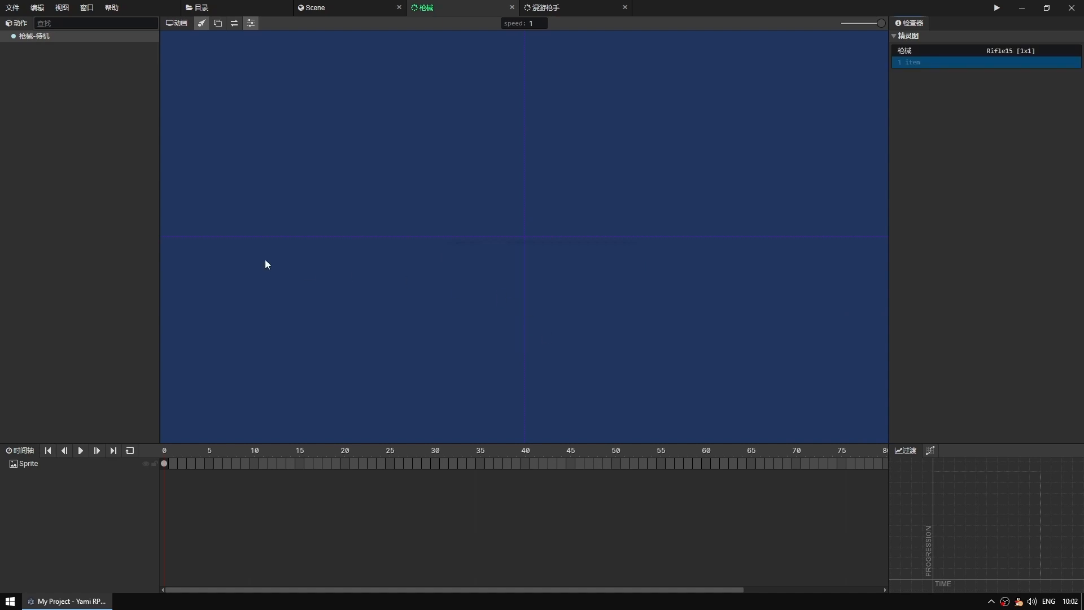
# Set the 精灵图 of the Sprite layer to 枪械.
pyautogui.click(35, 466)
pyautogui.click(35, 466)
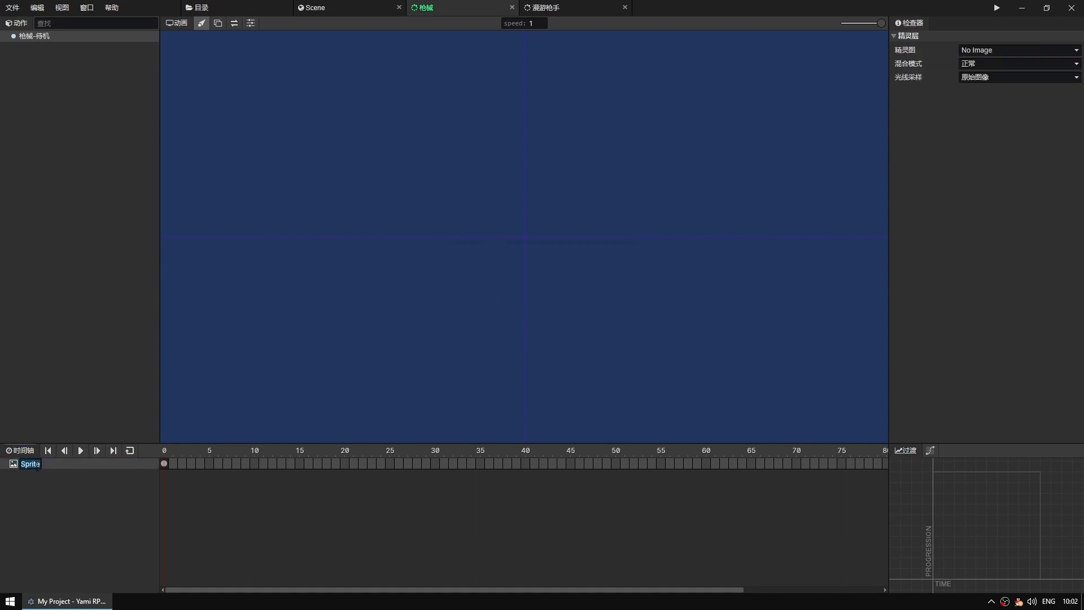
pyautogui.press('Return')
pyautogui.click(977, 50)
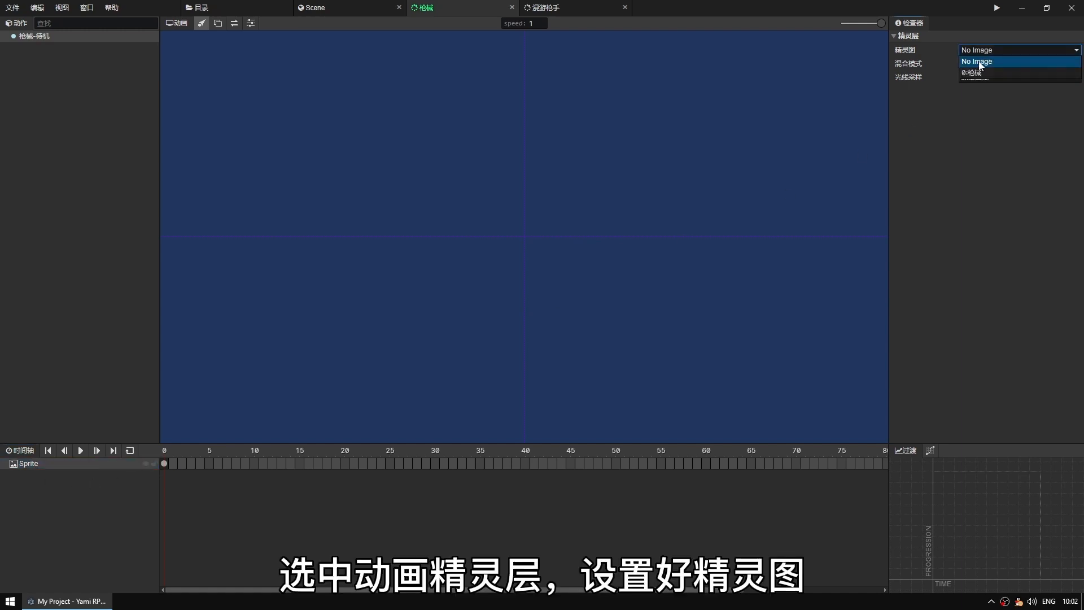
pyautogui.click(979, 61)
# Set the horizontal and vertical 缩放 of the rifle frame to 0.5.
pyautogui.click(558, 283)
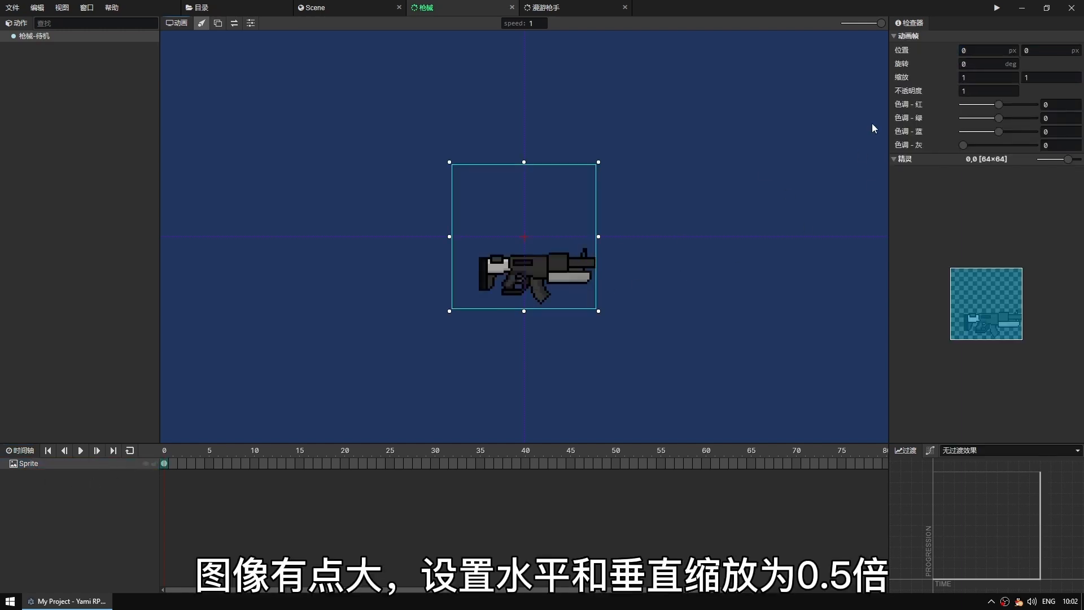
pyautogui.click(988, 77)
pyautogui.write('0.5')
pyautogui.press('Tab')
pyautogui.write('0.')
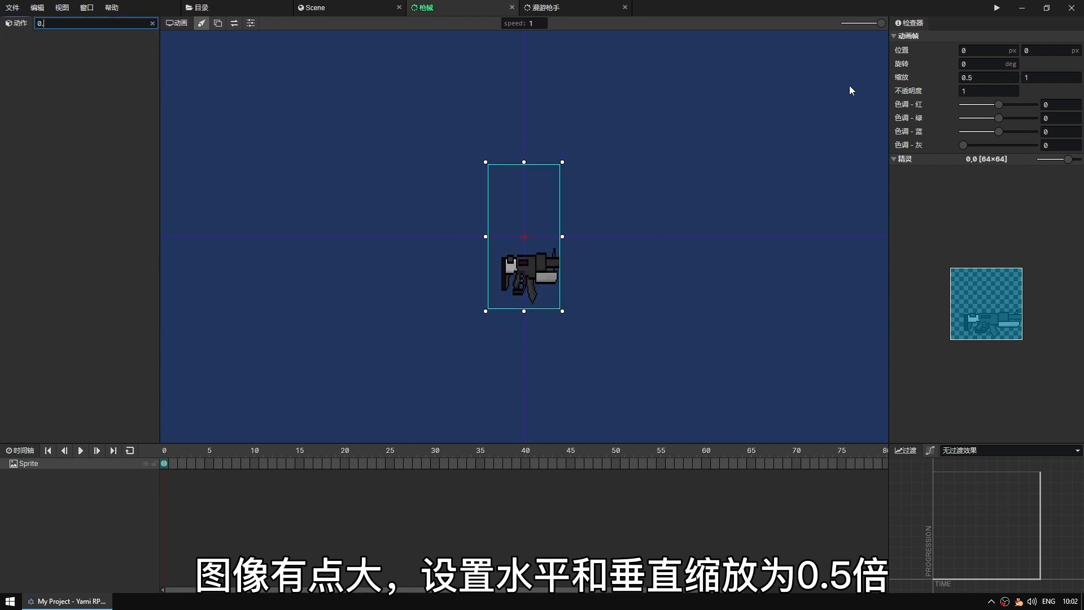
pyautogui.press('BackSpace')
pyautogui.press('BackSpace')
pyautogui.press('BackSpace')
pyautogui.moveTo(1055, 77); pyautogui.dragTo(890, 58)
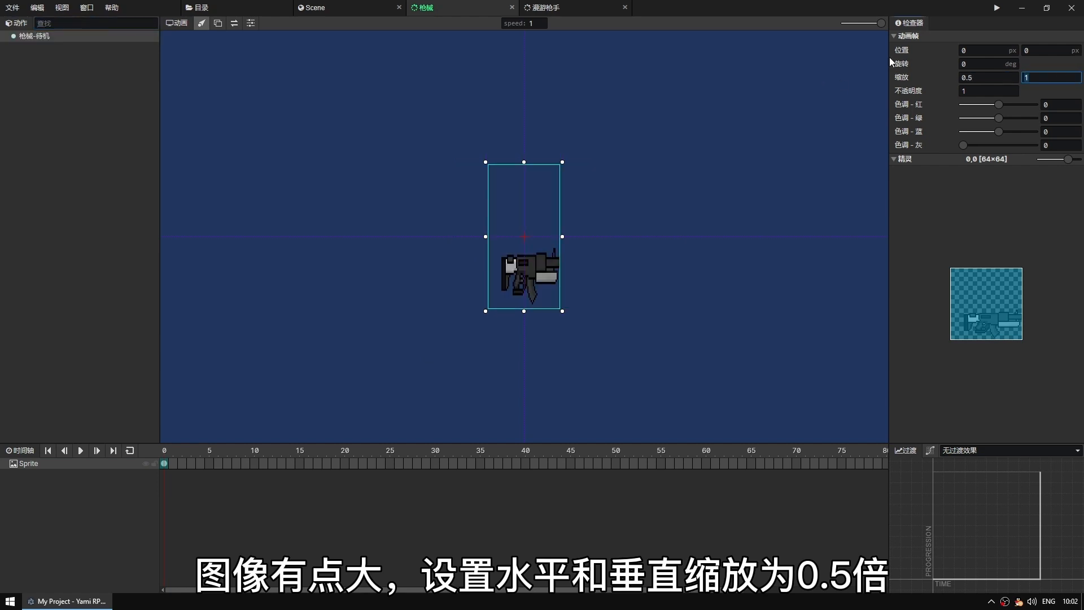
pyautogui.write('0.5')
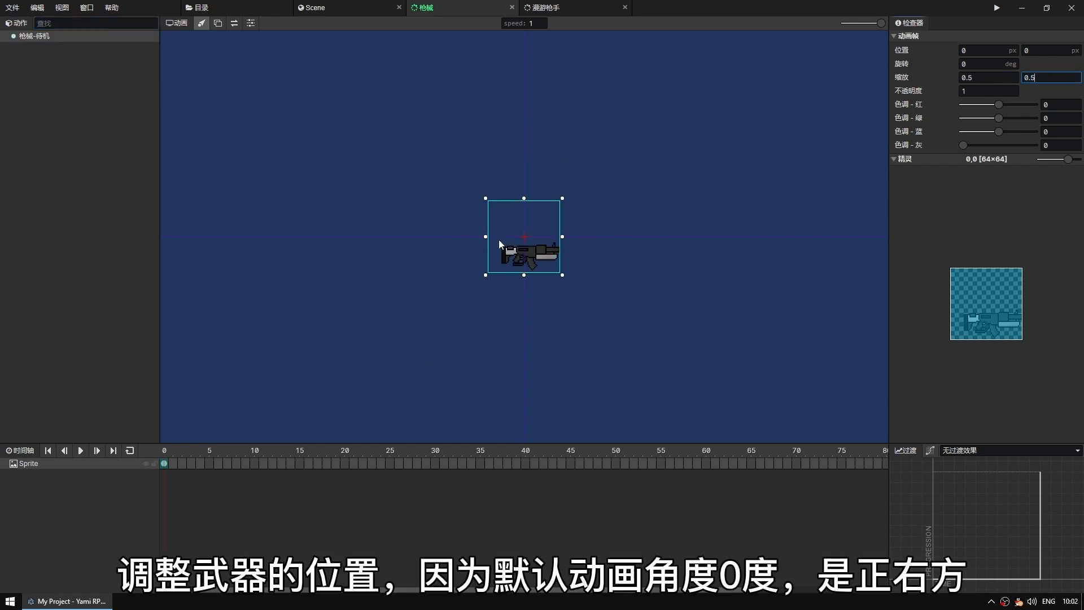
# Move the rifle to the right of the animation's anchor point, at position 11, -6 px.
pyautogui.moveTo(518, 250); pyautogui.dragTo(546, 237)
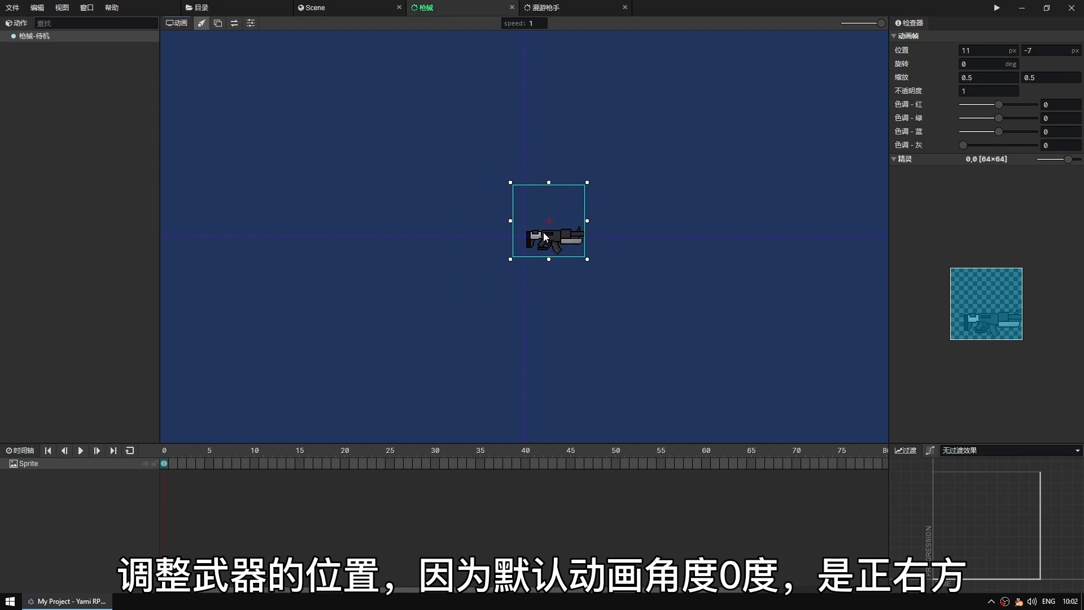
pyautogui.press('Down')
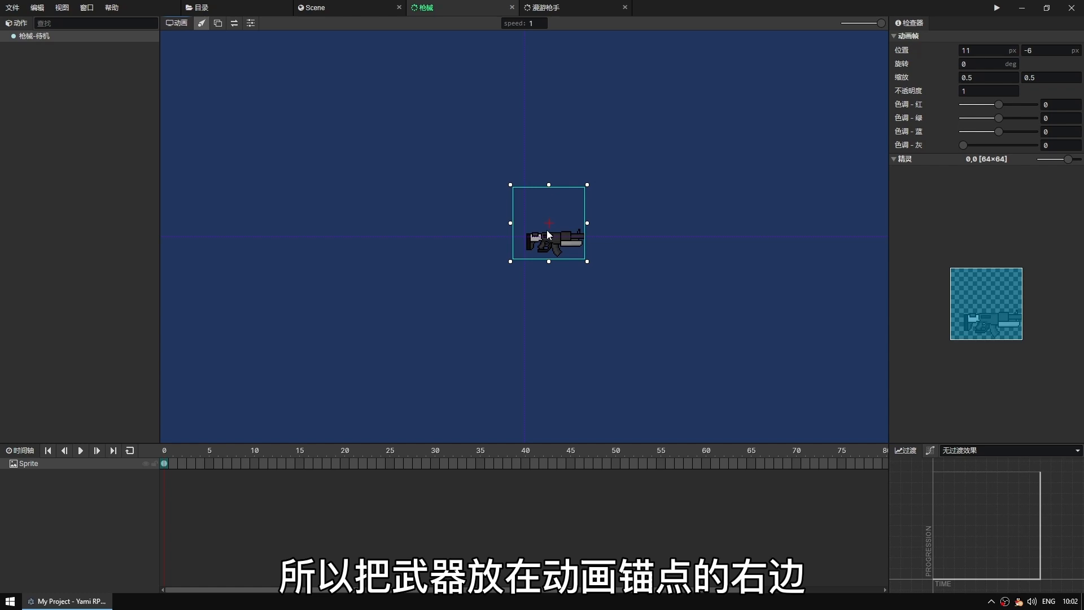
pyautogui.click(438, 204)
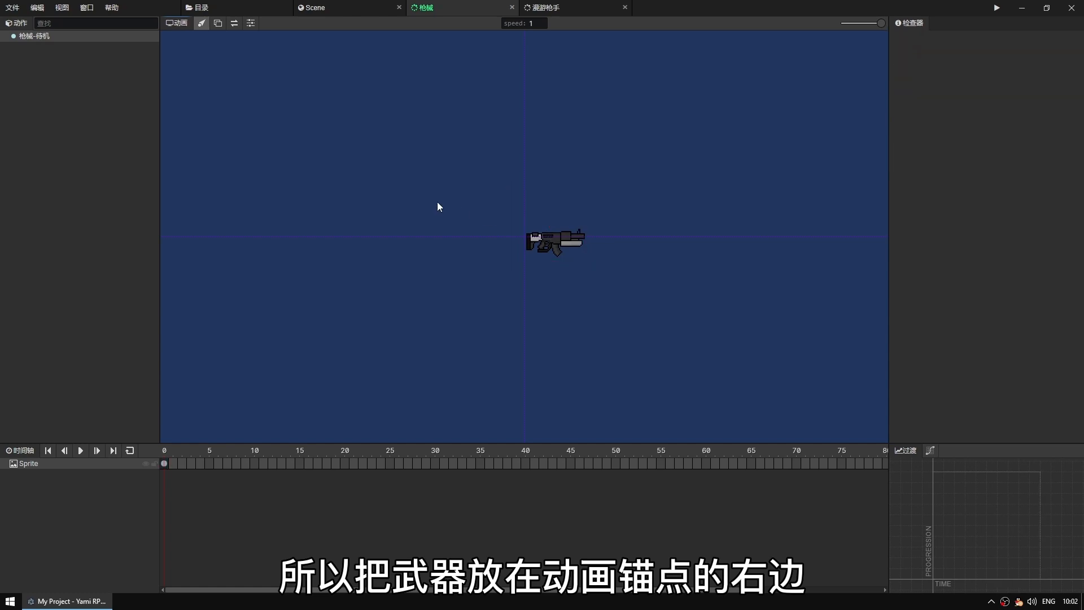
pyautogui.click(326, 6)
pyautogui.click(225, 6)
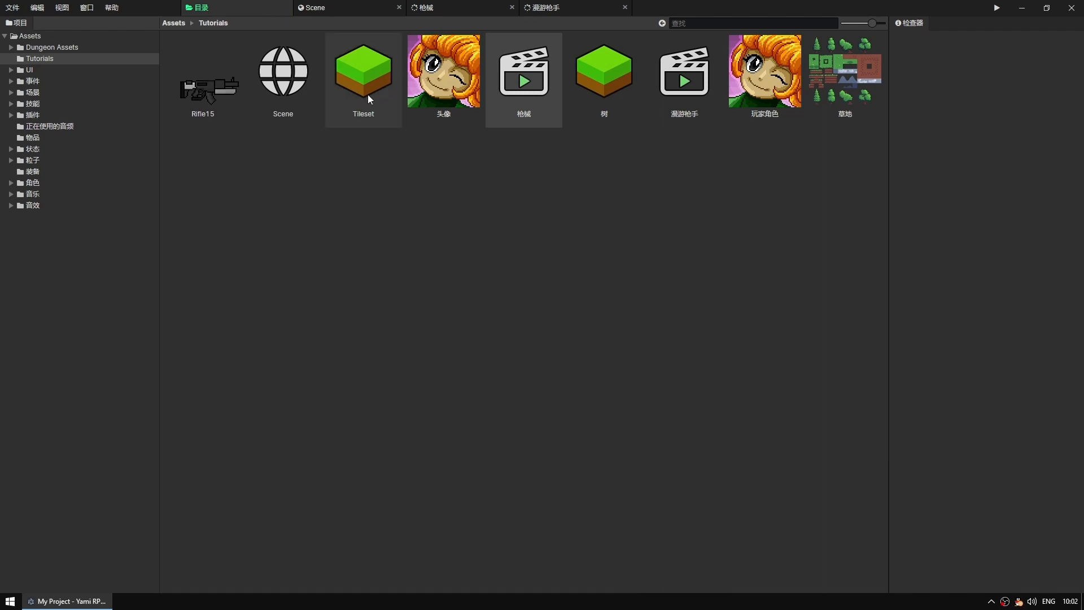
pyautogui.click(431, 5)
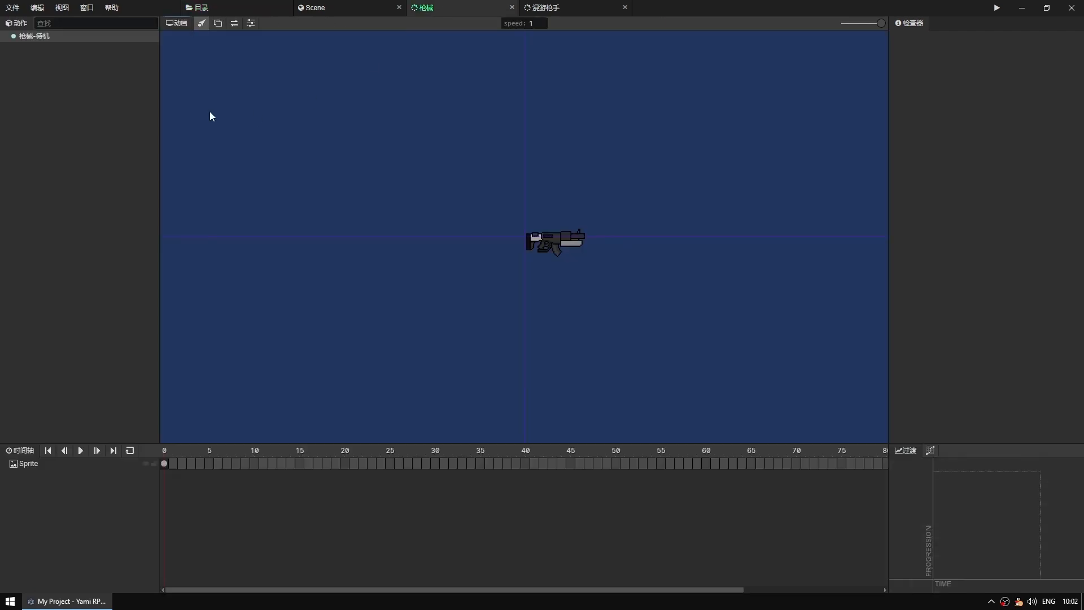
# Set the 模式 of the 枪械-待机 action to 单方向 - 镜像.
pyautogui.click(39, 38)
pyautogui.click(971, 51)
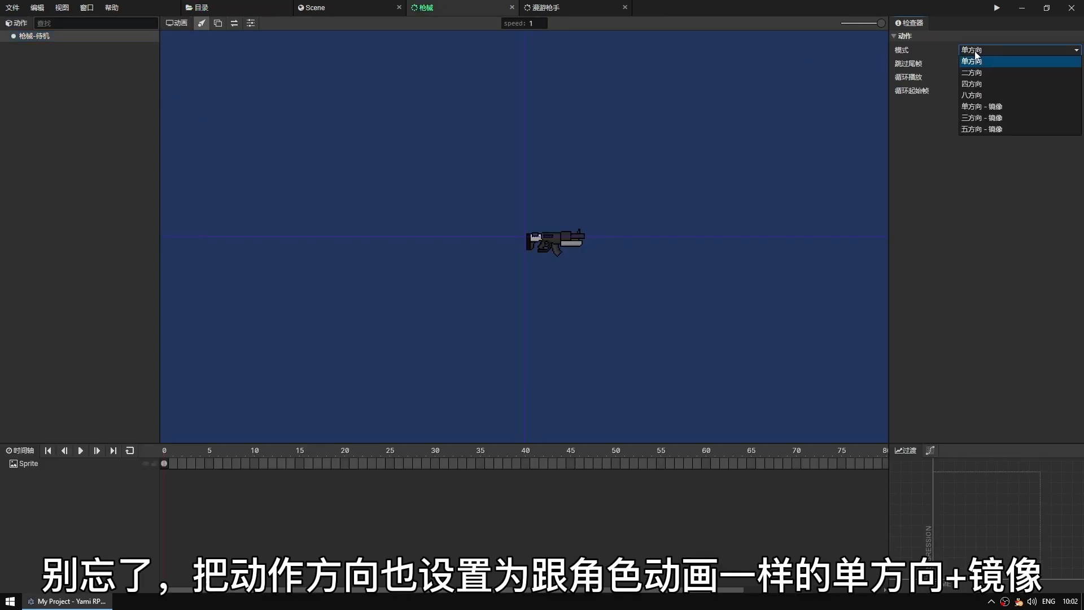
pyautogui.click(978, 107)
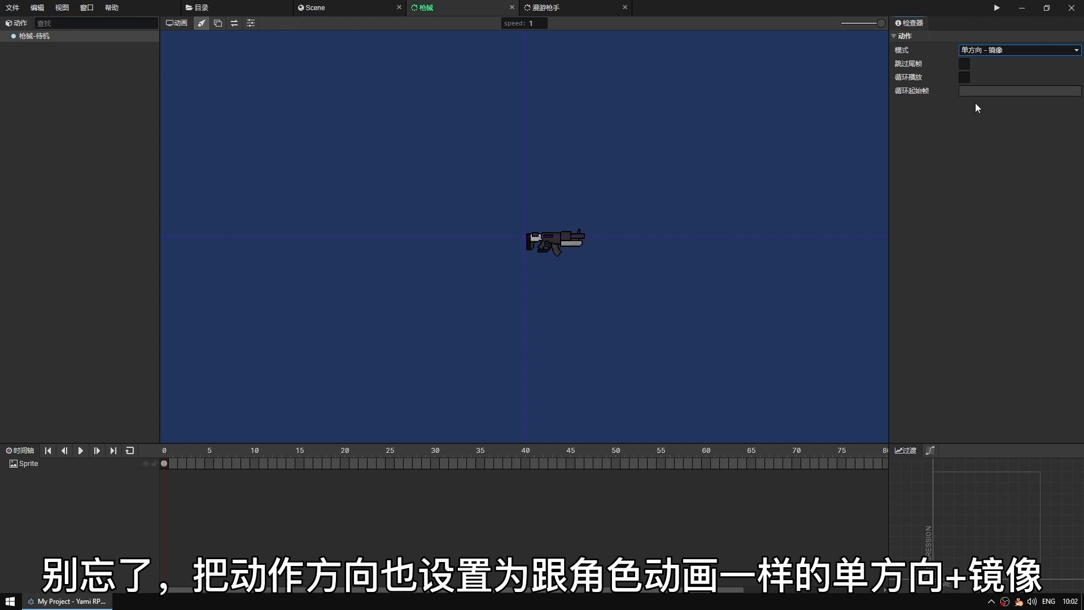
# Create a new 创建事件 event for the 玩家角色 file in the Tutorials folder.
pyautogui.click(203, 8)
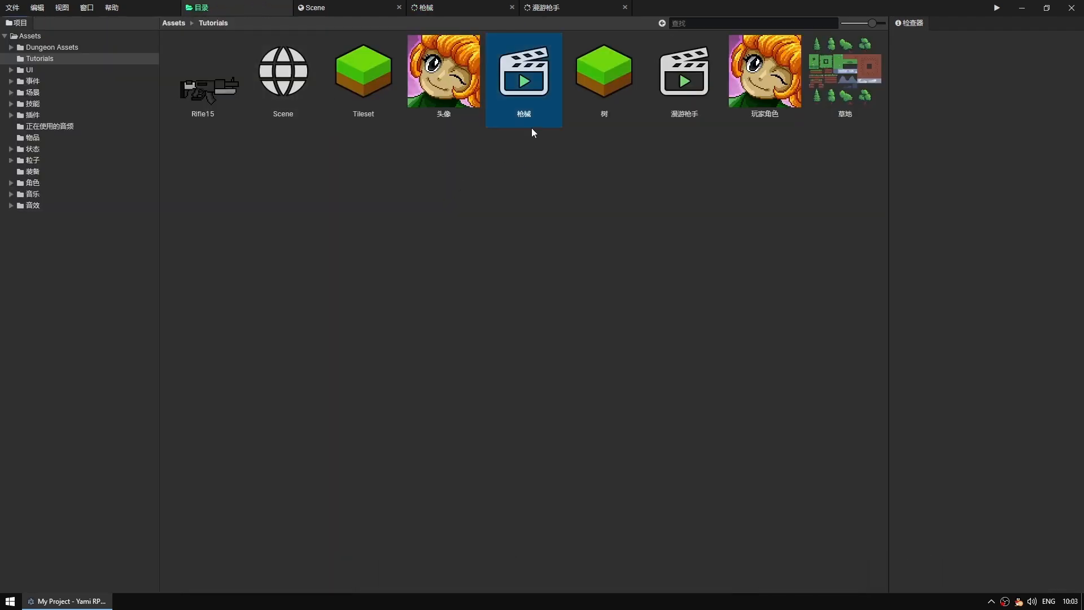
pyautogui.click(765, 79)
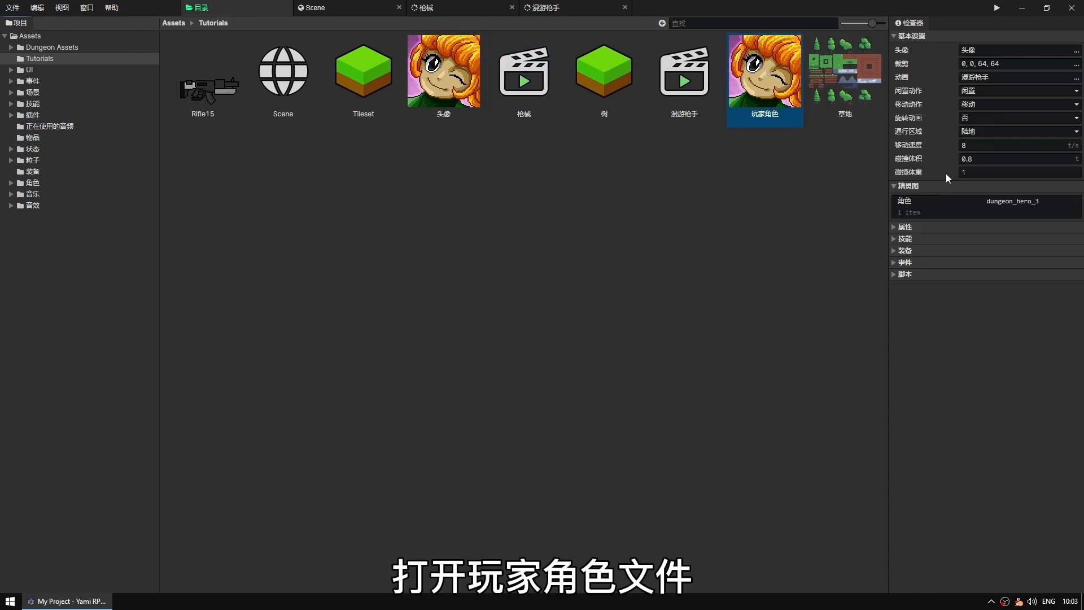
pyautogui.click(912, 262)
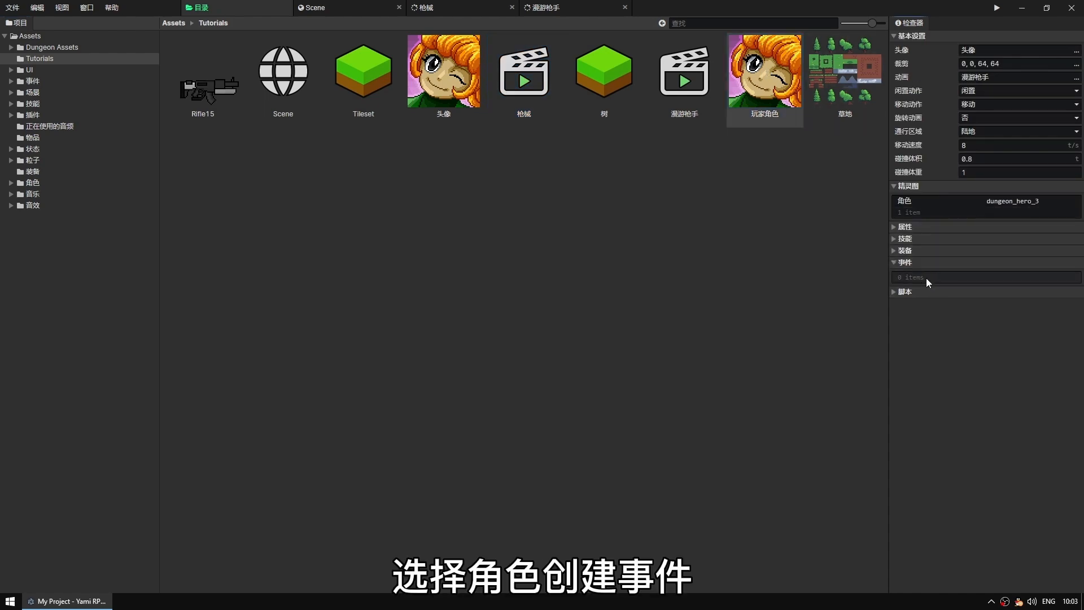
pyautogui.doubleClick(927, 278)
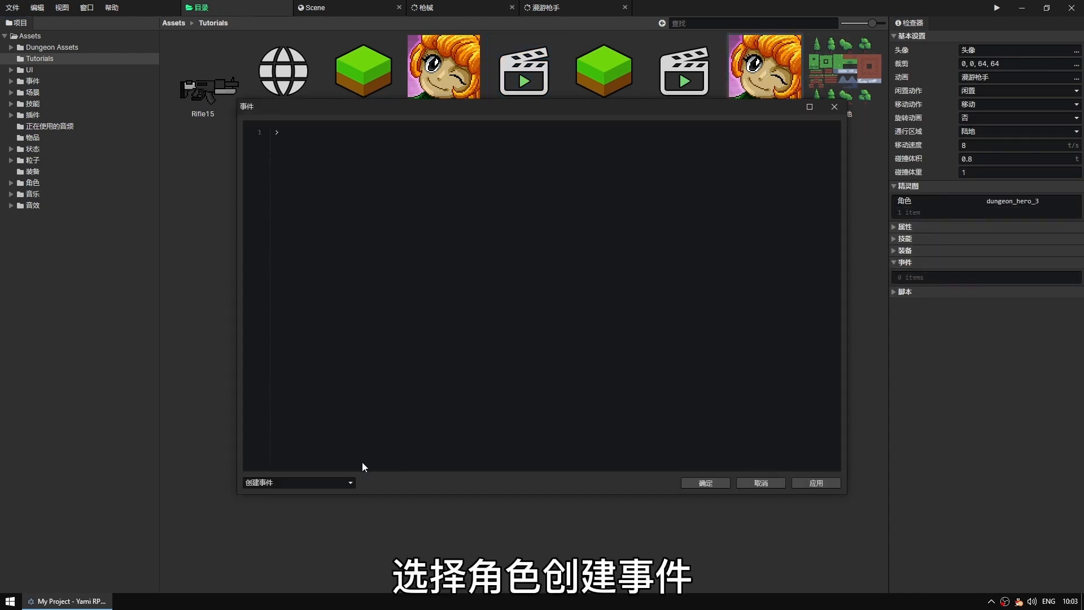
pyautogui.click(349, 485)
pyautogui.click(294, 493)
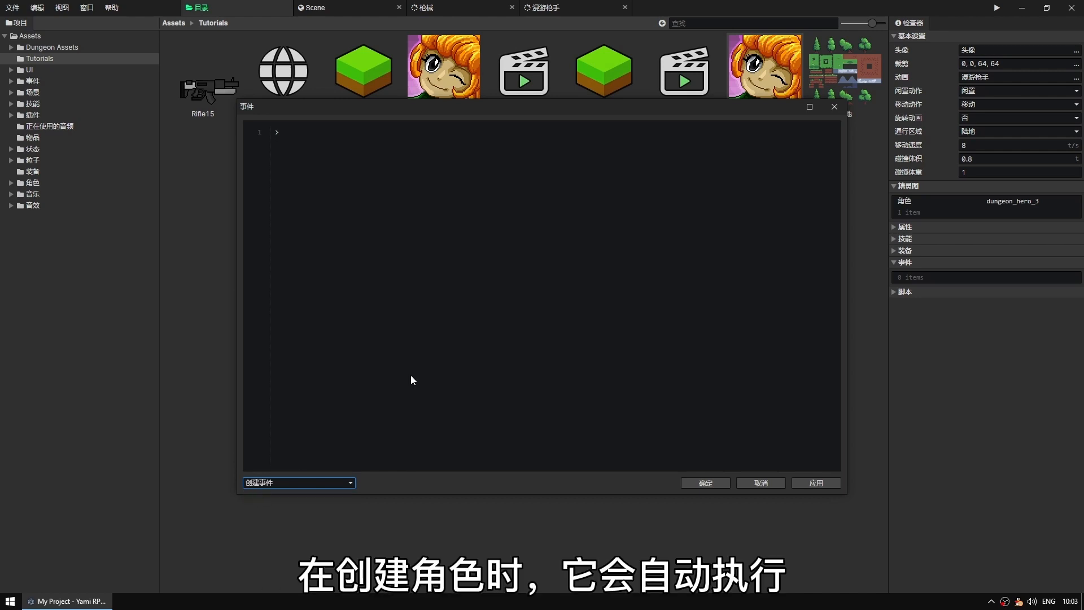
# Insert a 添加动画组件 command that uses the 枪械 animation and the 枪械-待机 action.
pyautogui.click(518, 283)
pyautogui.doubleClick(510, 263)
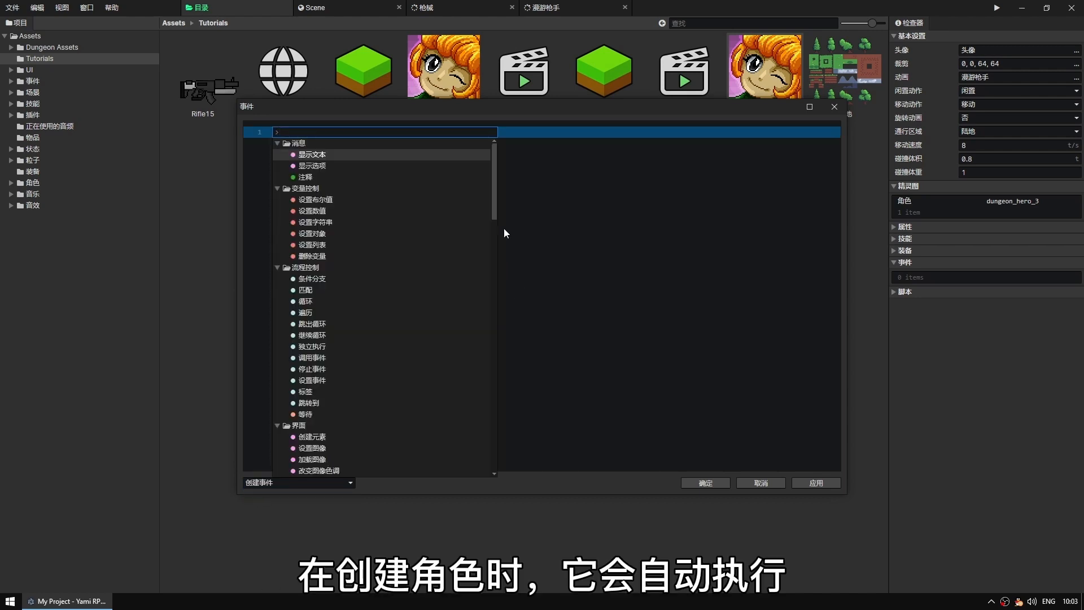
pyautogui.moveTo(494, 224); pyautogui.dragTo(493, 324)
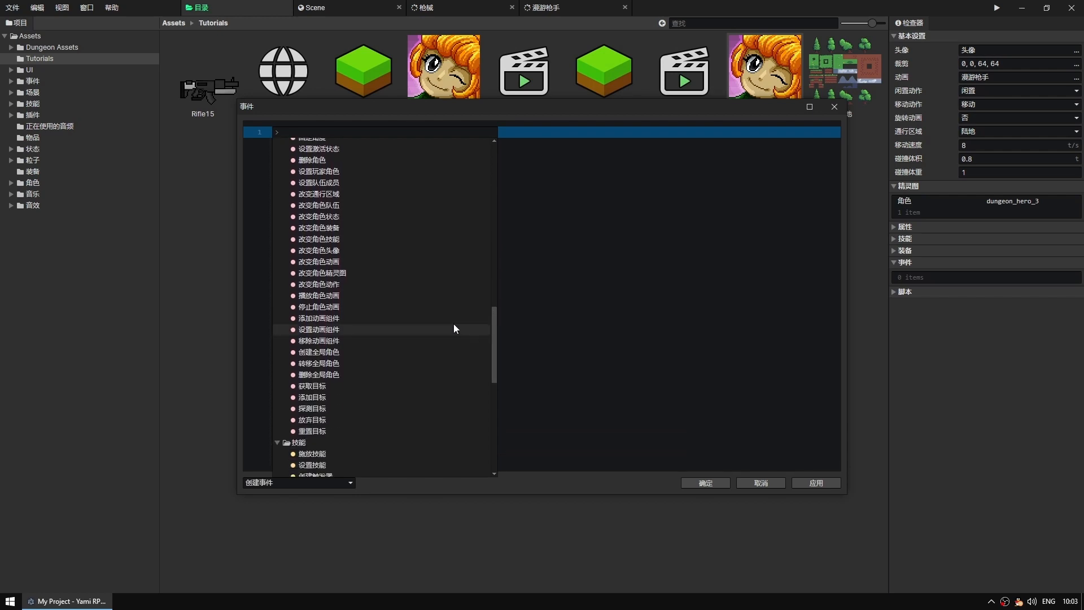
pyautogui.click(312, 319)
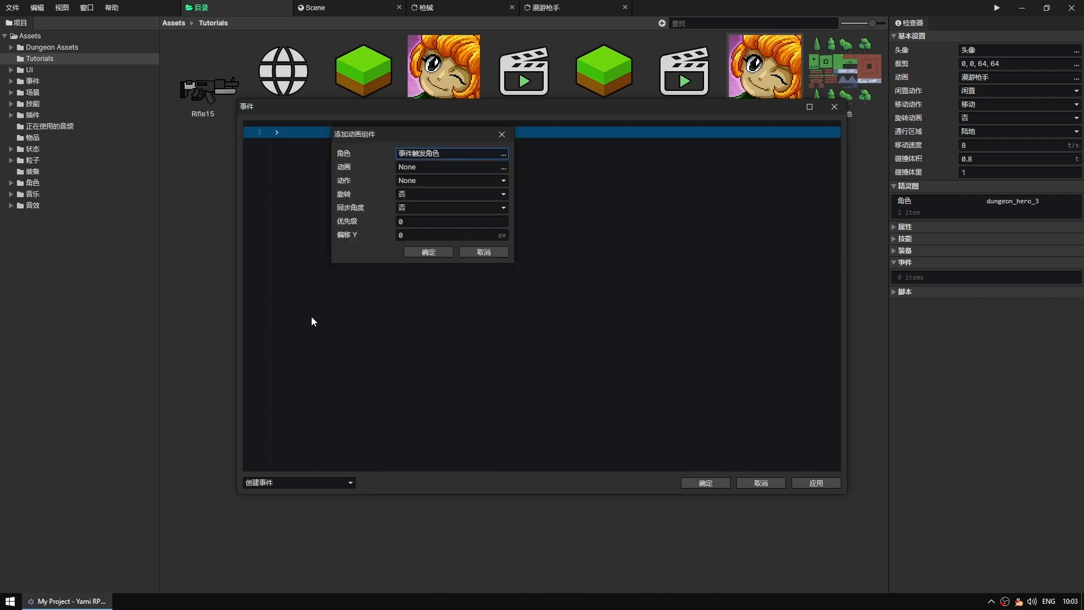
pyautogui.click(503, 170)
pyautogui.doubleClick(415, 178)
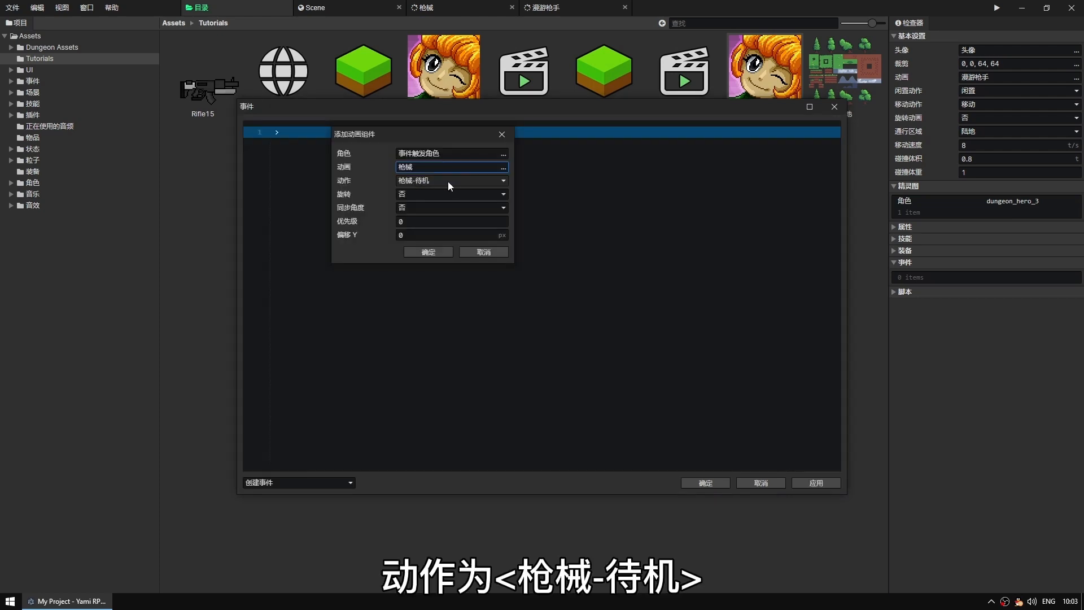
pyautogui.click(448, 181)
pyautogui.click(412, 191)
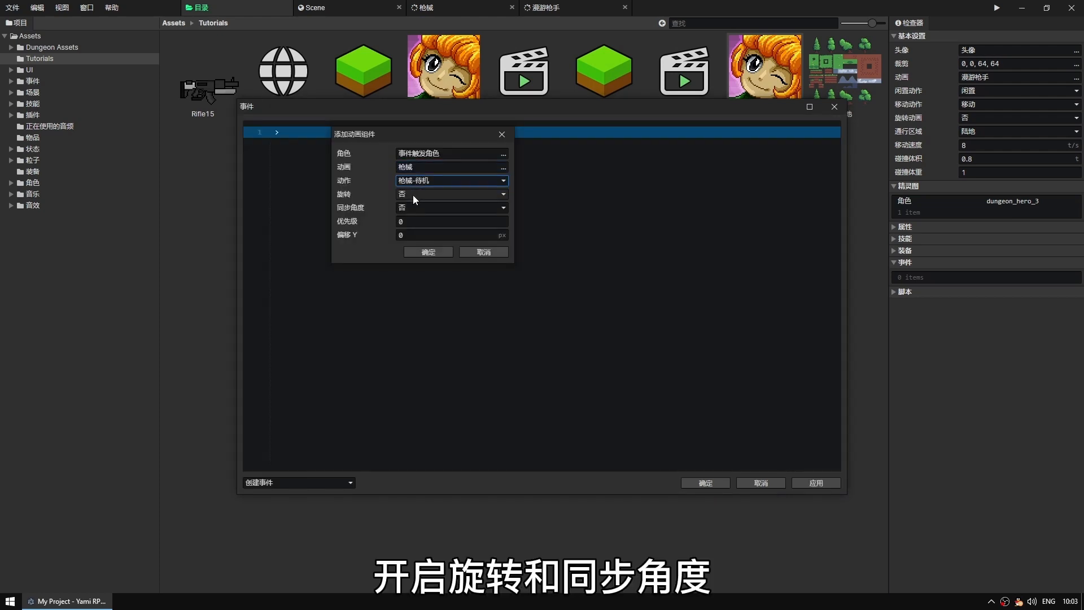
# Set both 旋转 and 同步角度 to 是 for the rifle's animation component.
pyautogui.click(412, 195)
pyautogui.click(413, 204)
pyautogui.click(412, 204)
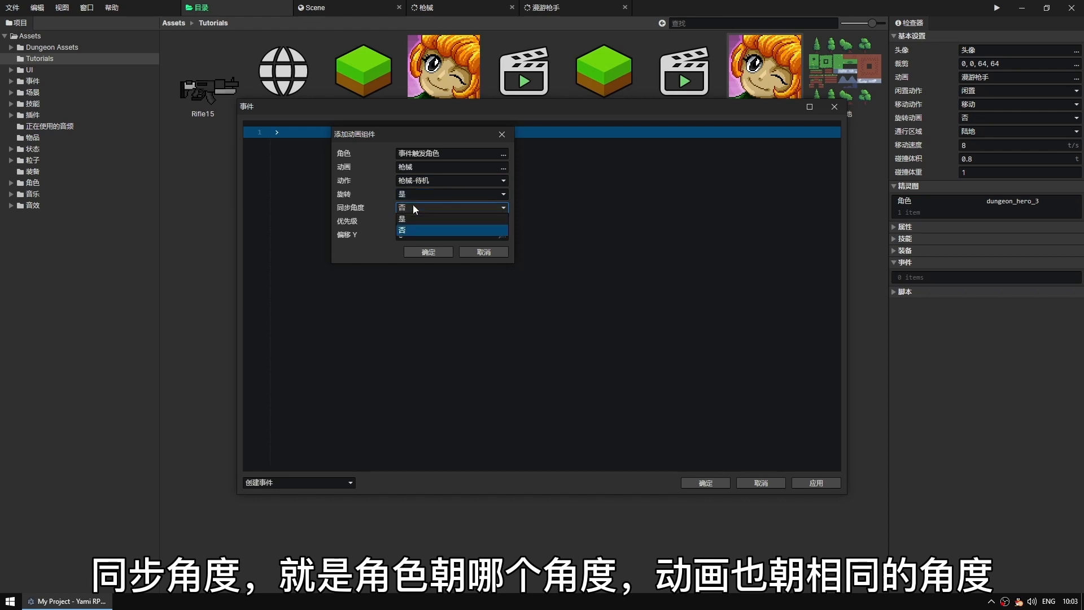
pyautogui.click(411, 216)
pyautogui.click(412, 223)
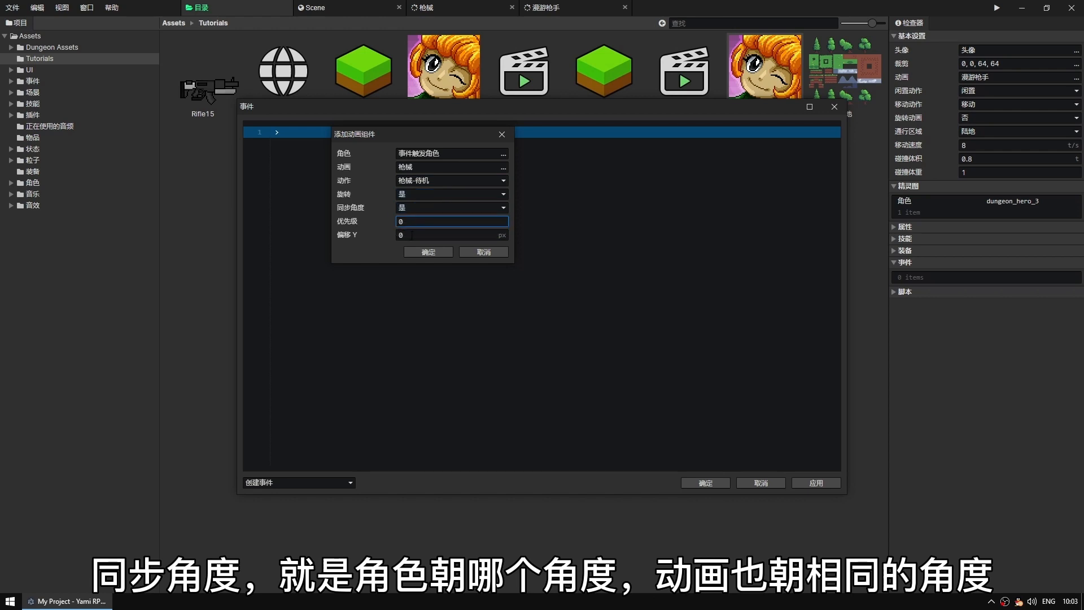
# Set the component's 偏移 Y to -4 px and save the command and the 创建事件 event.
pyautogui.click(412, 234)
pyautogui.press('BackSpace')
pyautogui.write('-4')
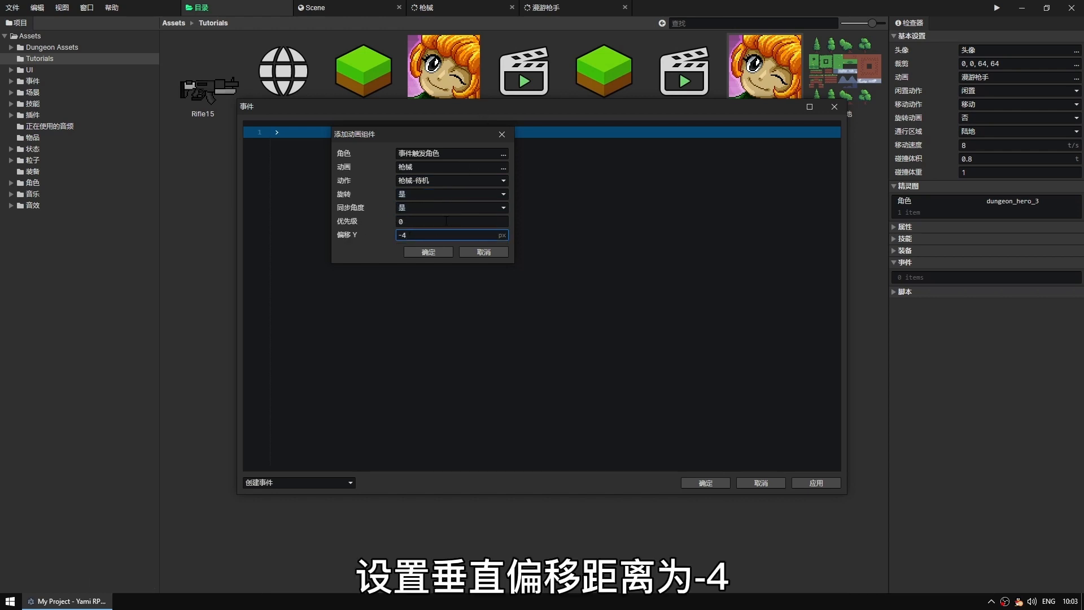
pyautogui.click(430, 252)
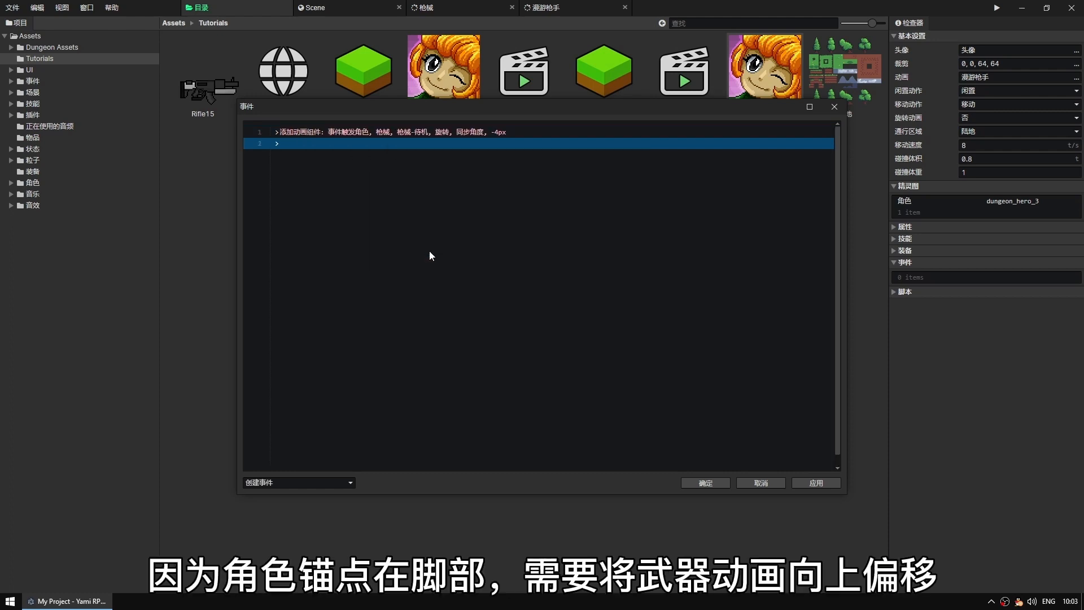
pyautogui.click(706, 483)
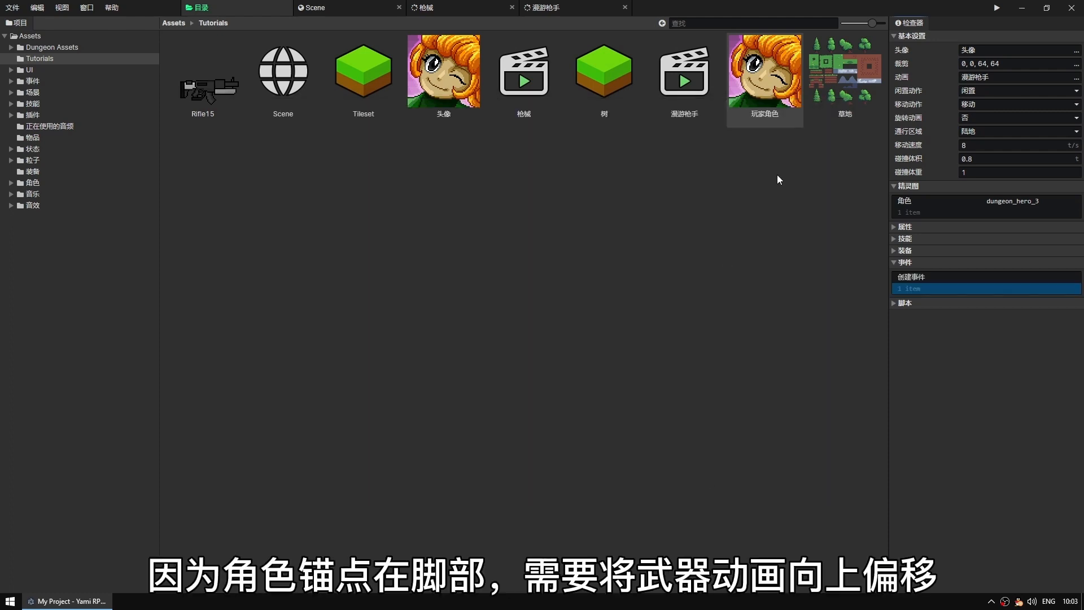
# Test-run a new game, moving the character in all directions to check how the rifle follows its angle, and exit the game.
pyautogui.click(998, 7)
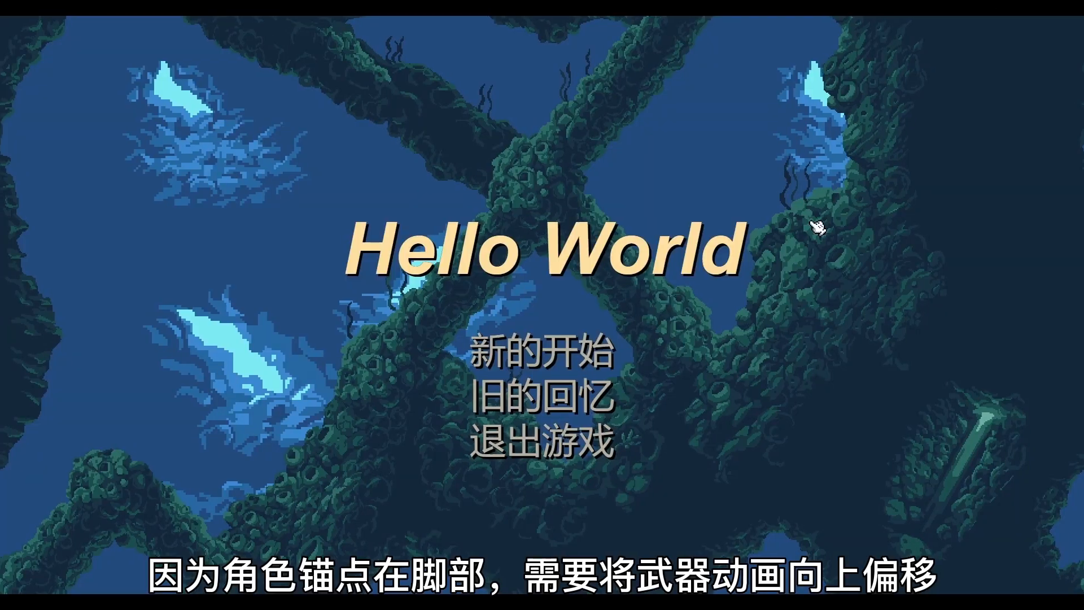
pyautogui.click(568, 350)
pyautogui.press('a')
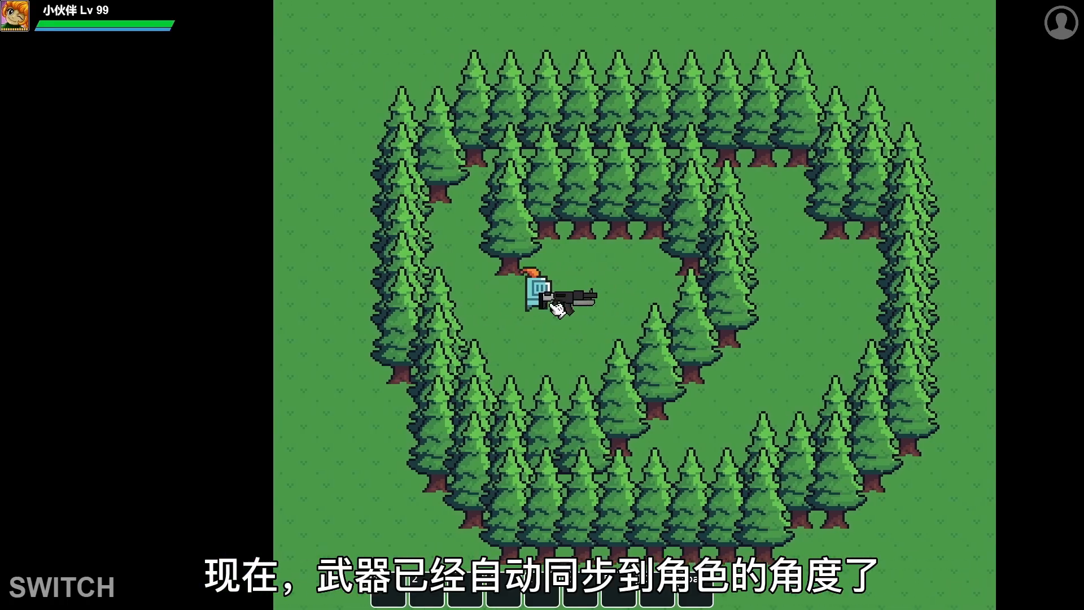
pyautogui.press('s')
pyautogui.press('w')
pyautogui.press('a')
pyautogui.press('d')
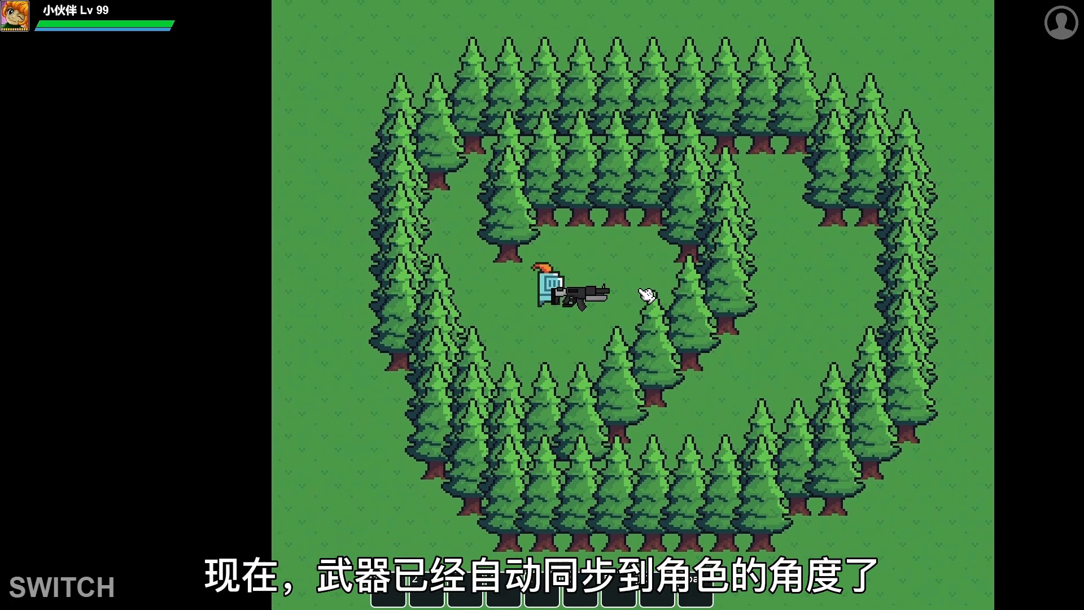
pyautogui.press('Escape')
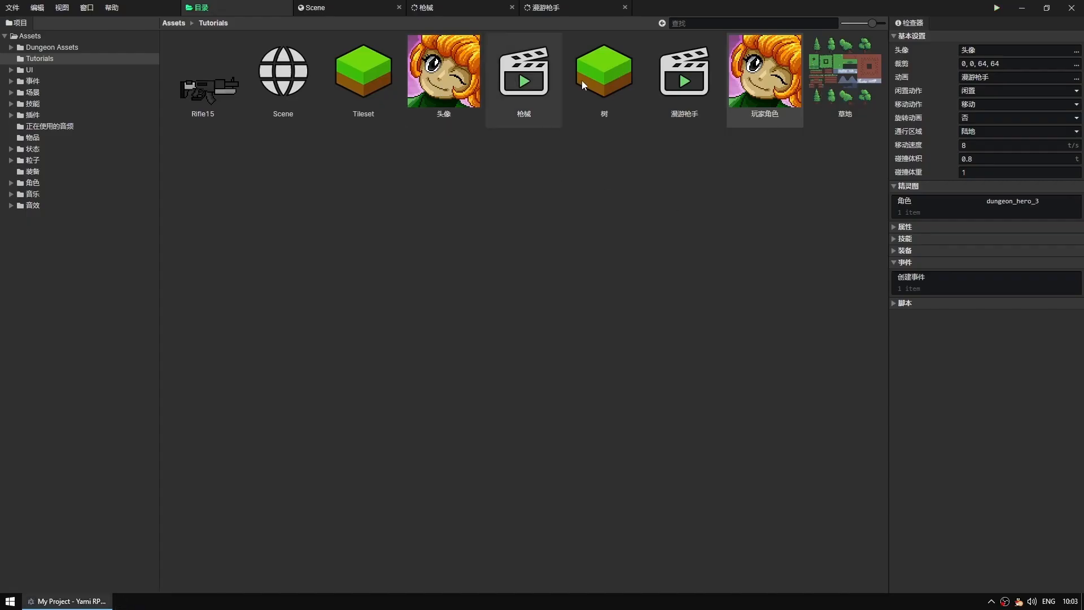
# Delete the 角色 entry from the 精灵图 list of 玩家角色.
pyautogui.click(765, 79)
pyautogui.click(914, 202)
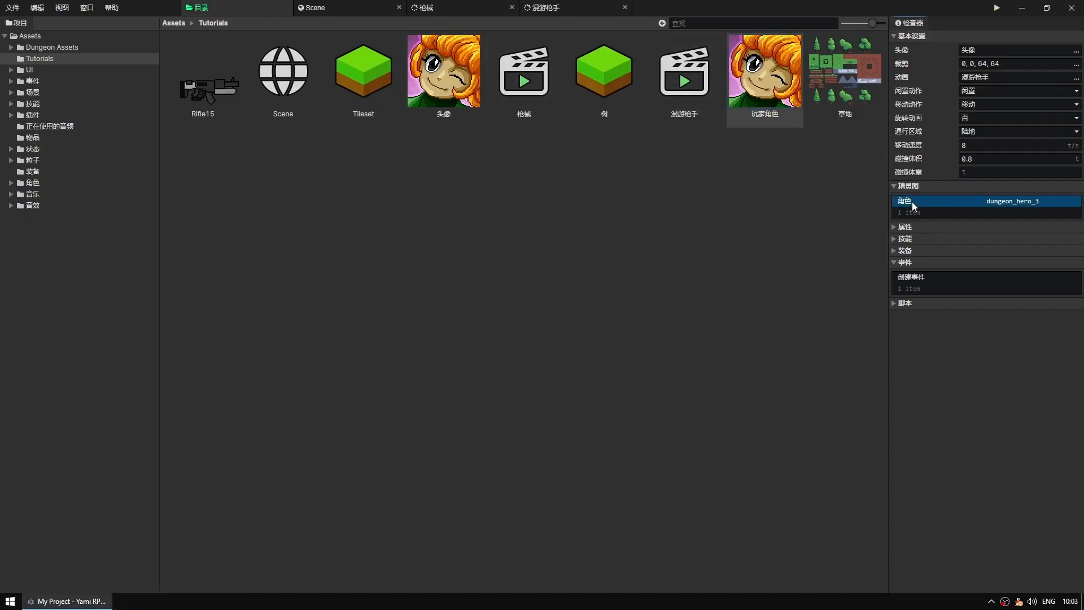
pyautogui.press('Delete')
# Create a new 自动执行 event for 玩家角色.
pyautogui.doubleClick(922, 278)
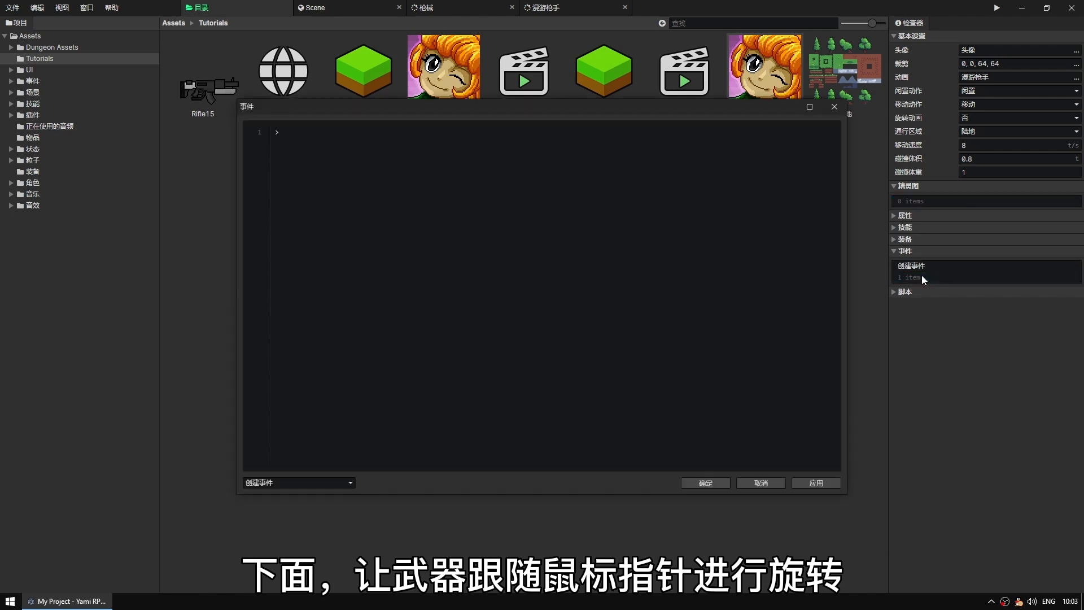
pyautogui.click(350, 483)
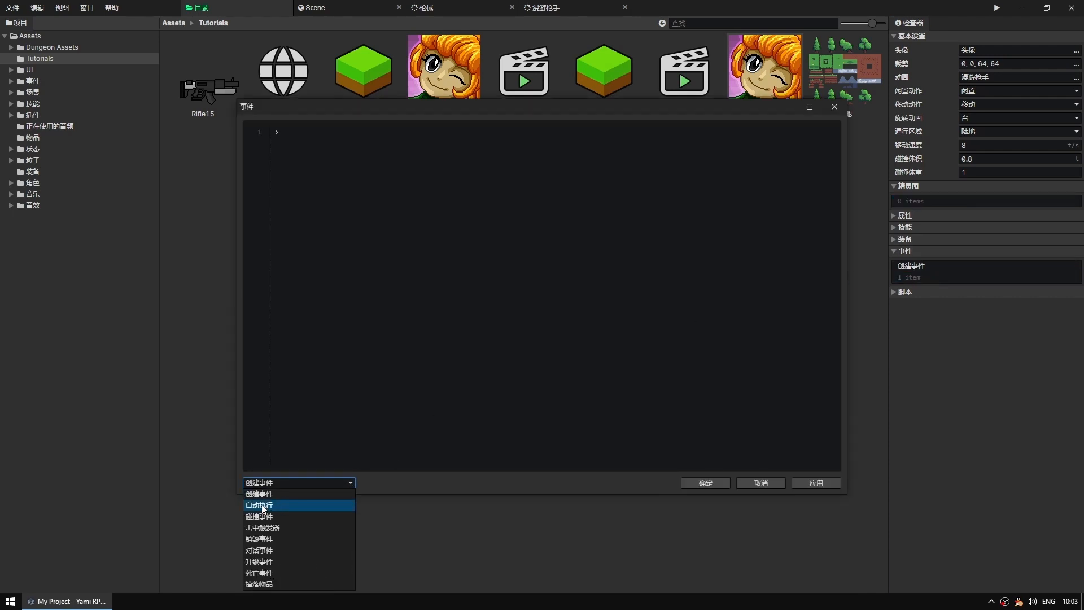
pyautogui.click(274, 505)
# Insert a 设置动画组件 command targeting the 枪械 animation and its 枪械-待机 action.
pyautogui.click(500, 297)
pyautogui.doubleClick(503, 277)
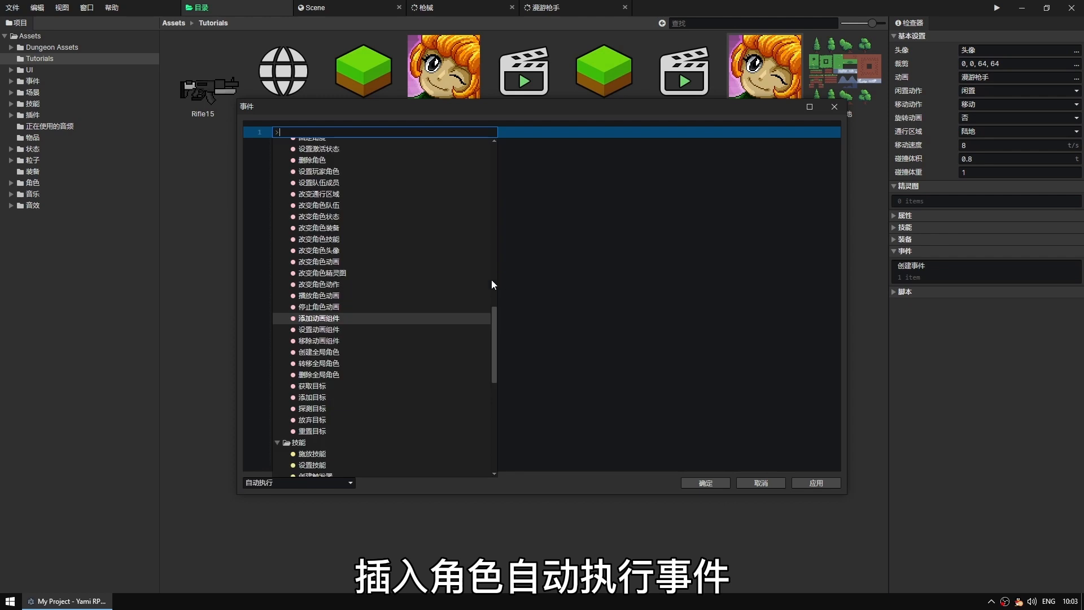
pyautogui.click(316, 330)
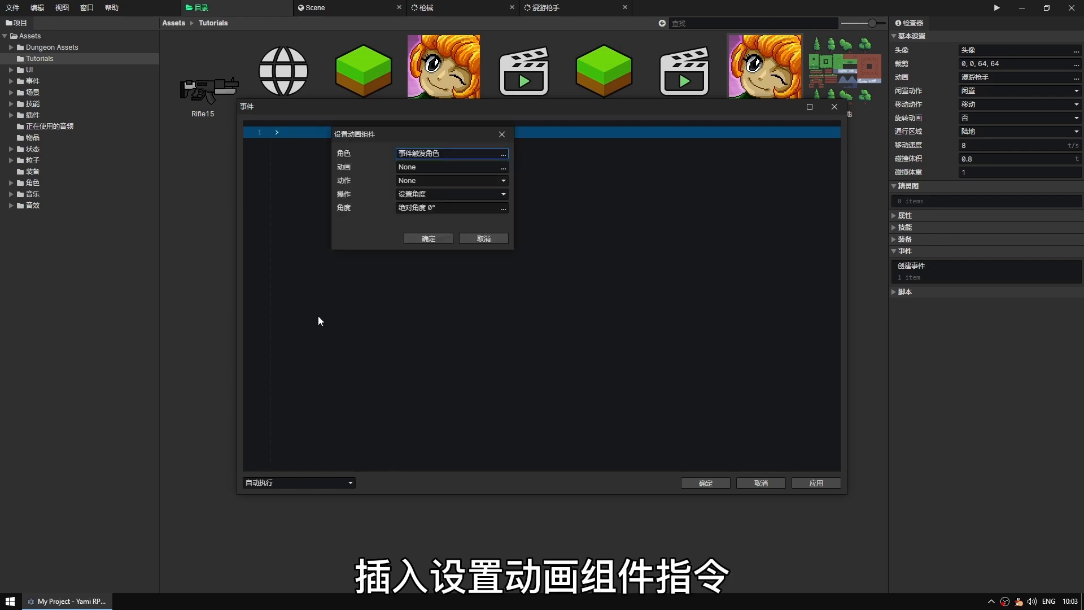
pyautogui.click(503, 168)
pyautogui.doubleClick(417, 177)
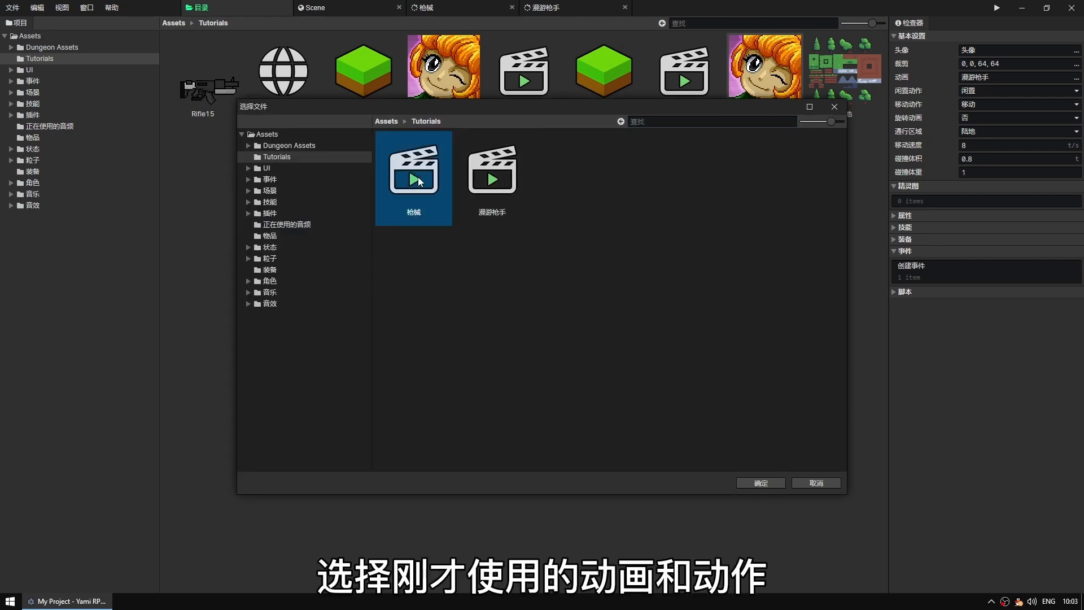
pyautogui.click(455, 181)
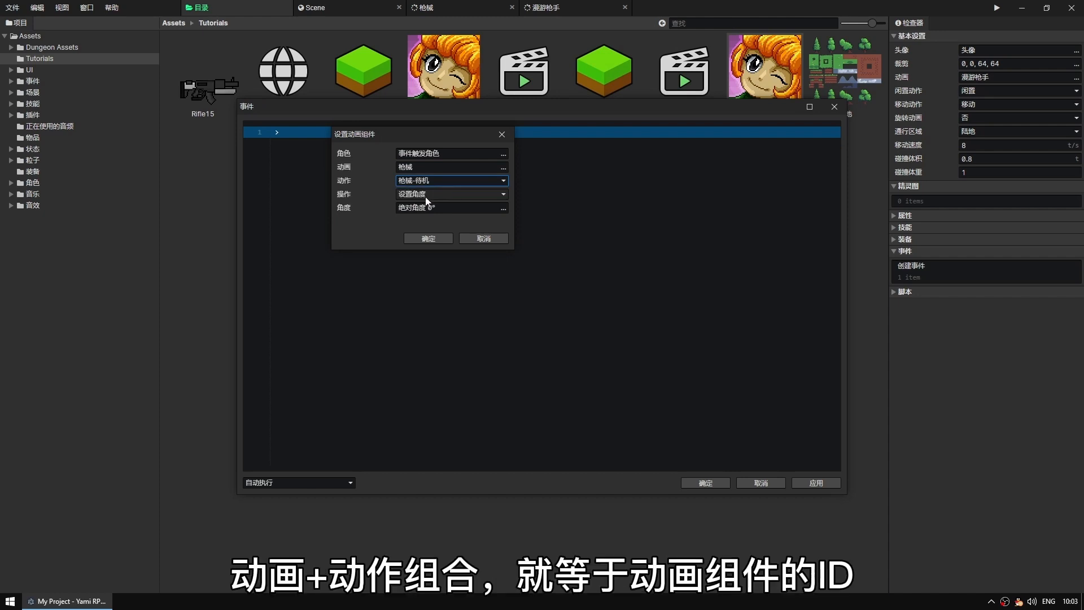
# Keep 设置角度 as the command's operation and set the angle type to 朝向指定位置.
pyautogui.click(504, 196)
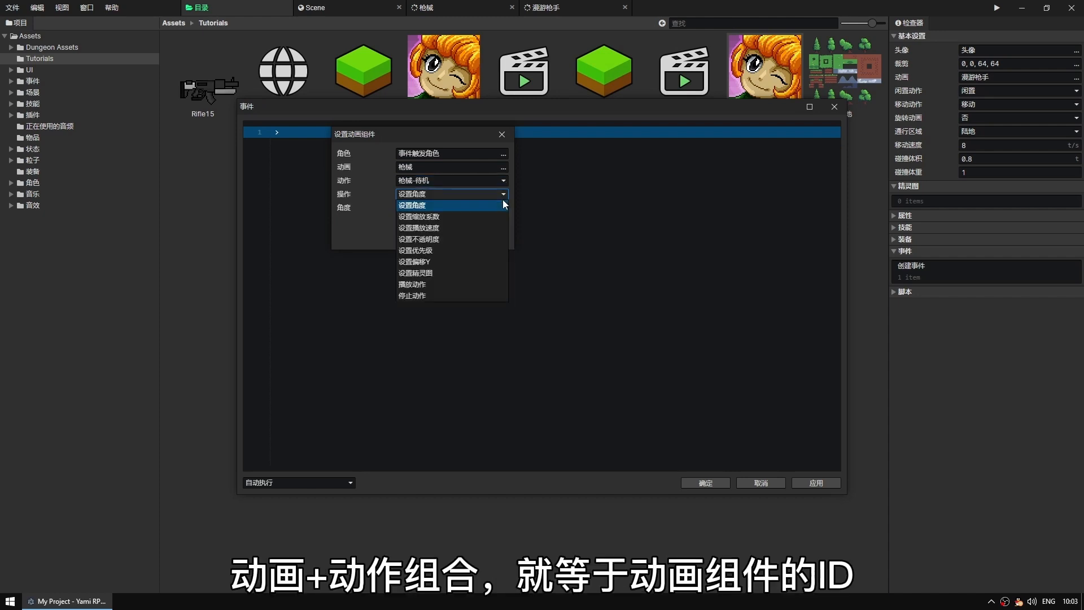
pyautogui.click(504, 199)
pyautogui.click(502, 208)
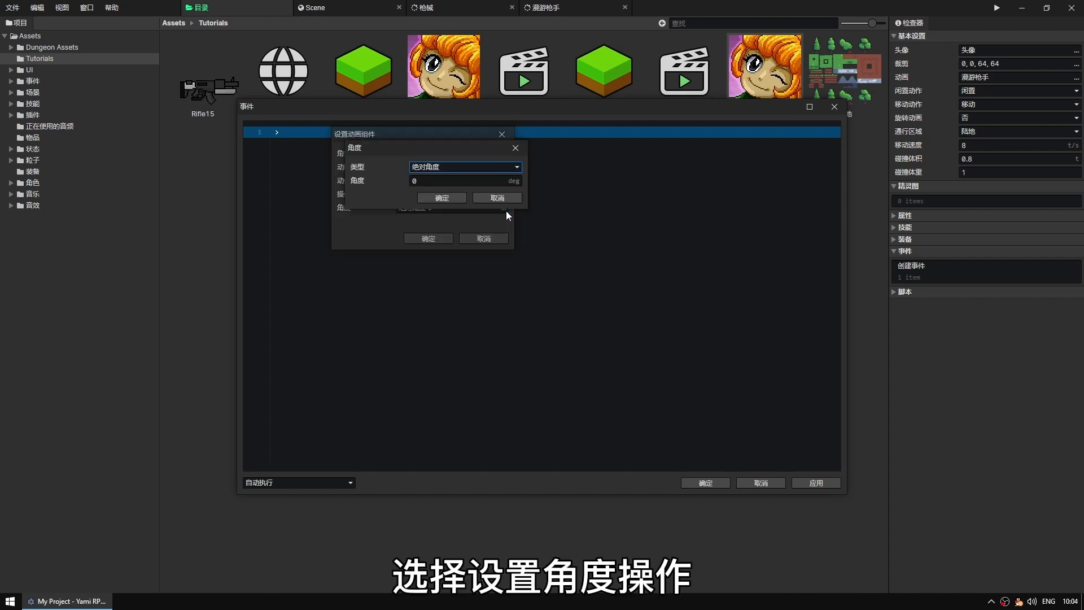
pyautogui.click(517, 168)
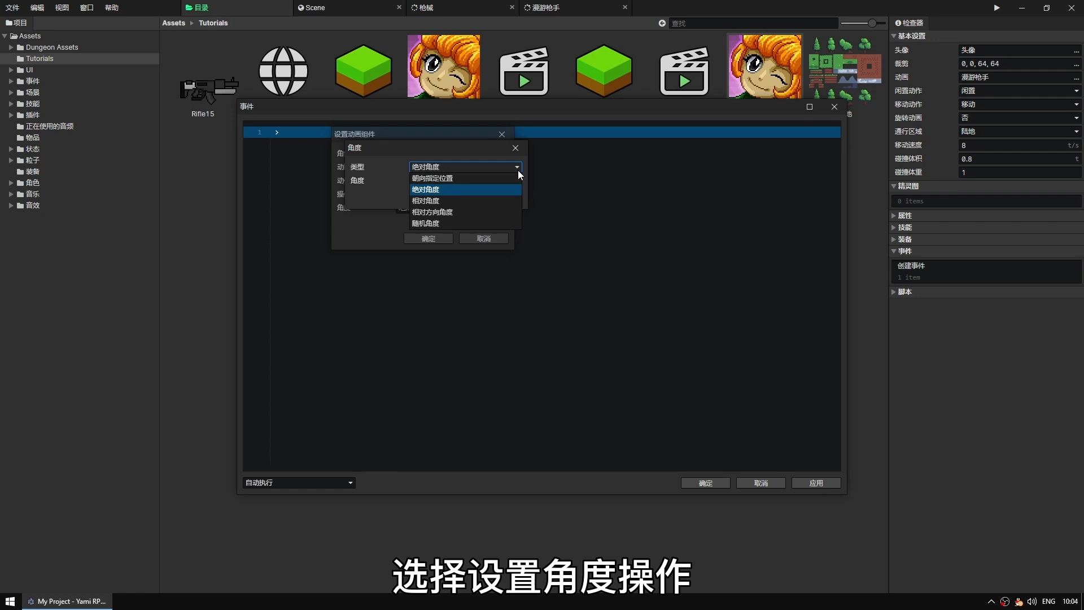
pyautogui.click(427, 178)
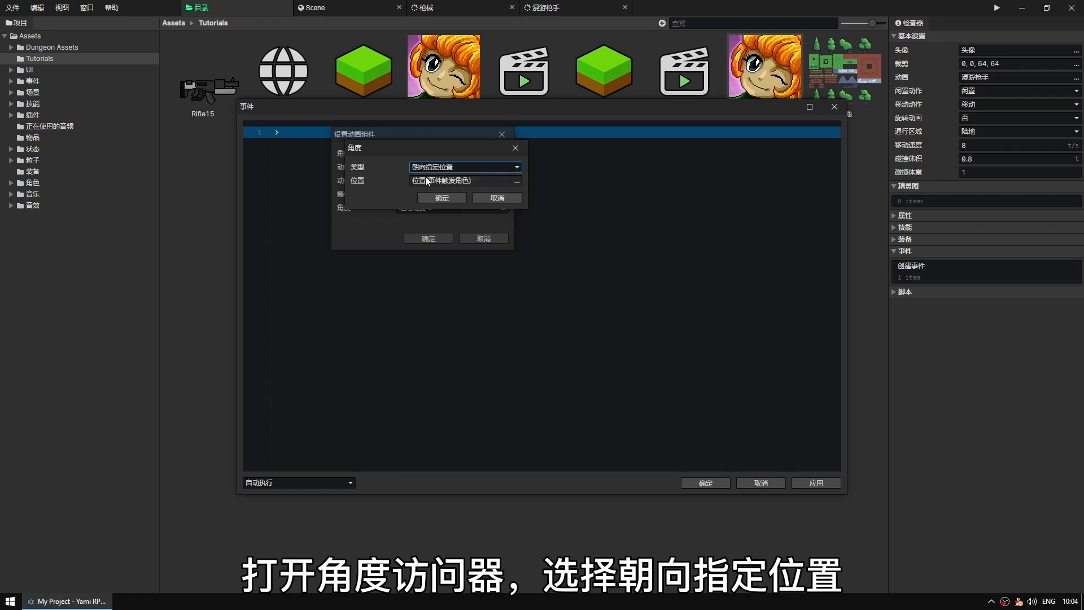
# Set the type of the angle's target position to 绝对坐标 and confirm the 设置动画组件 command.
pyautogui.click(517, 182)
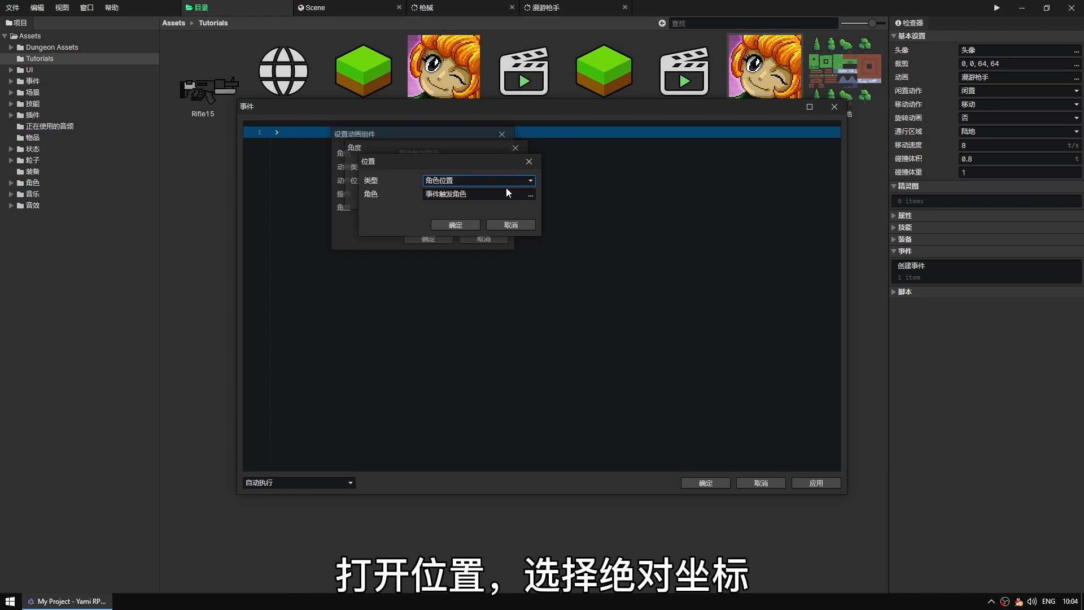
pyautogui.click(494, 181)
pyautogui.click(459, 183)
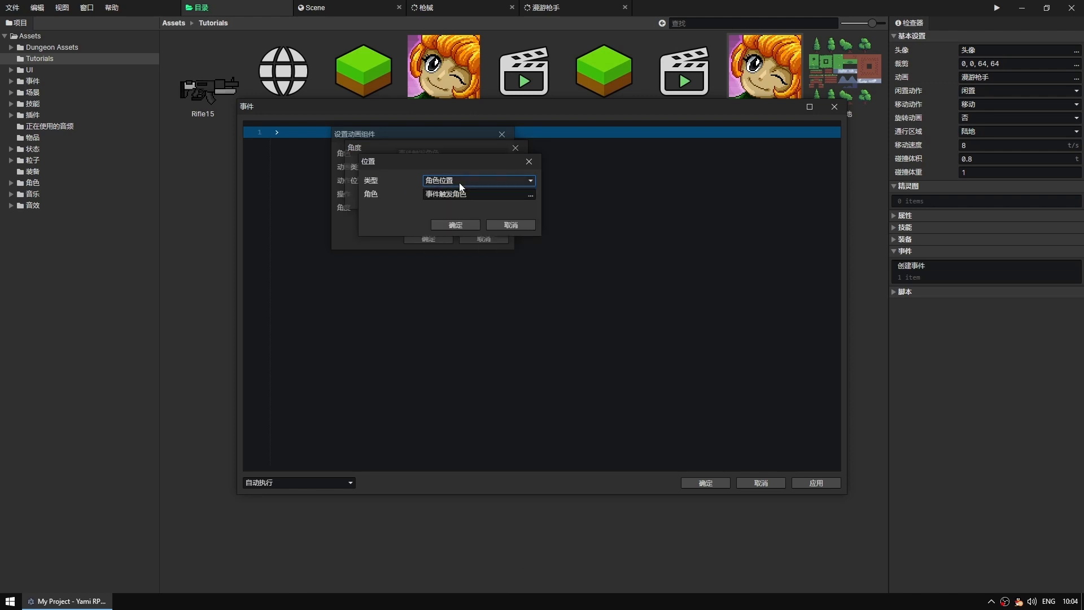
pyautogui.click(500, 181)
pyautogui.click(439, 192)
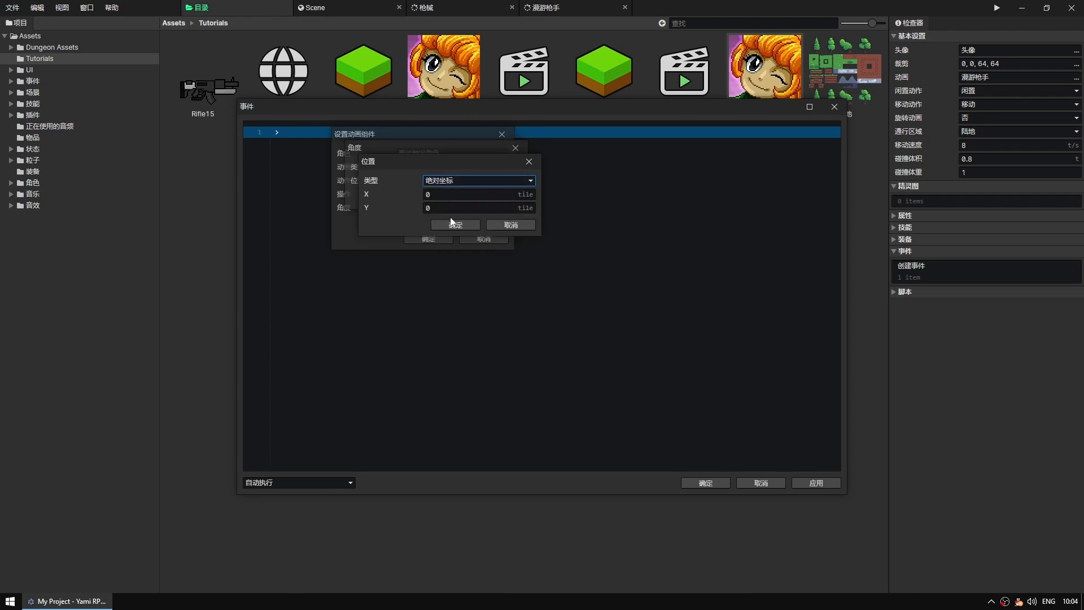
pyautogui.click(461, 224)
pyautogui.click(443, 232)
pyautogui.click(429, 239)
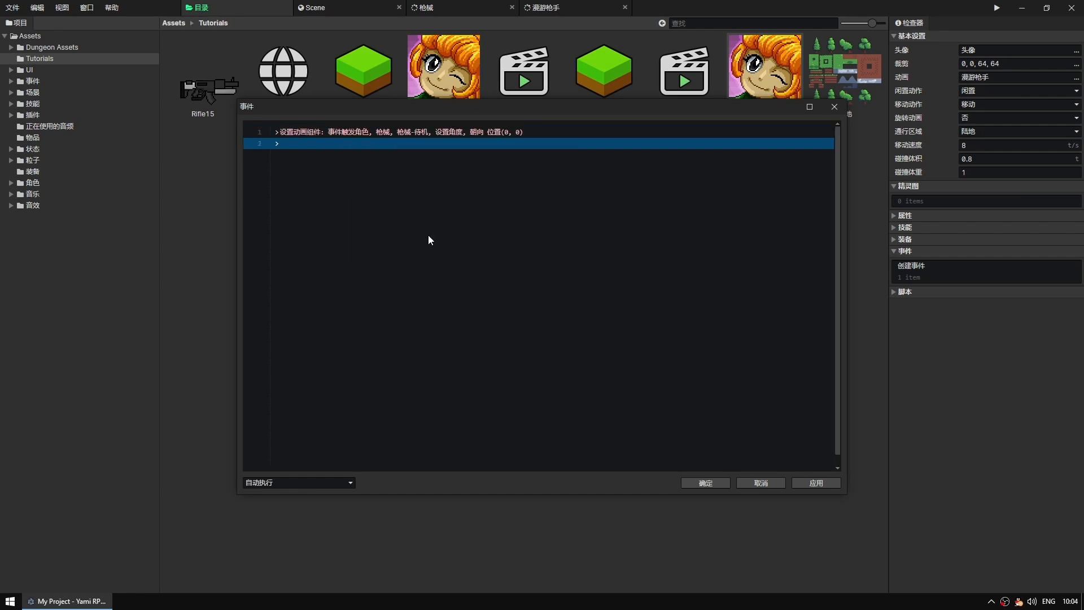
# Insert a 设置数值 command above the 设置动画组件 command and set its variable to the local variable x.
pyautogui.click(293, 133)
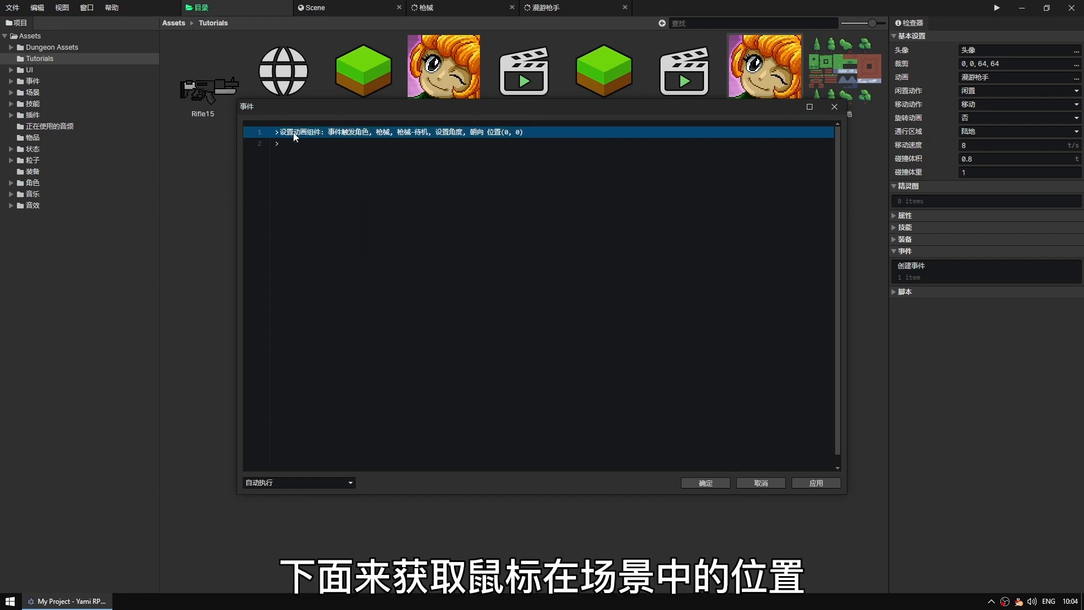
pyautogui.rightClick(294, 136)
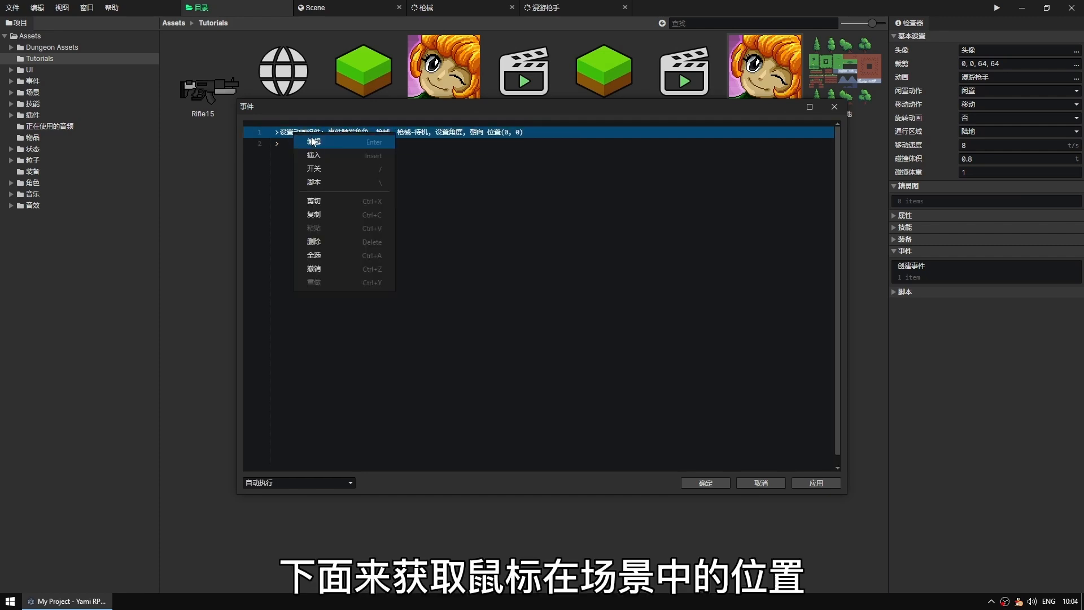
pyautogui.click(310, 155)
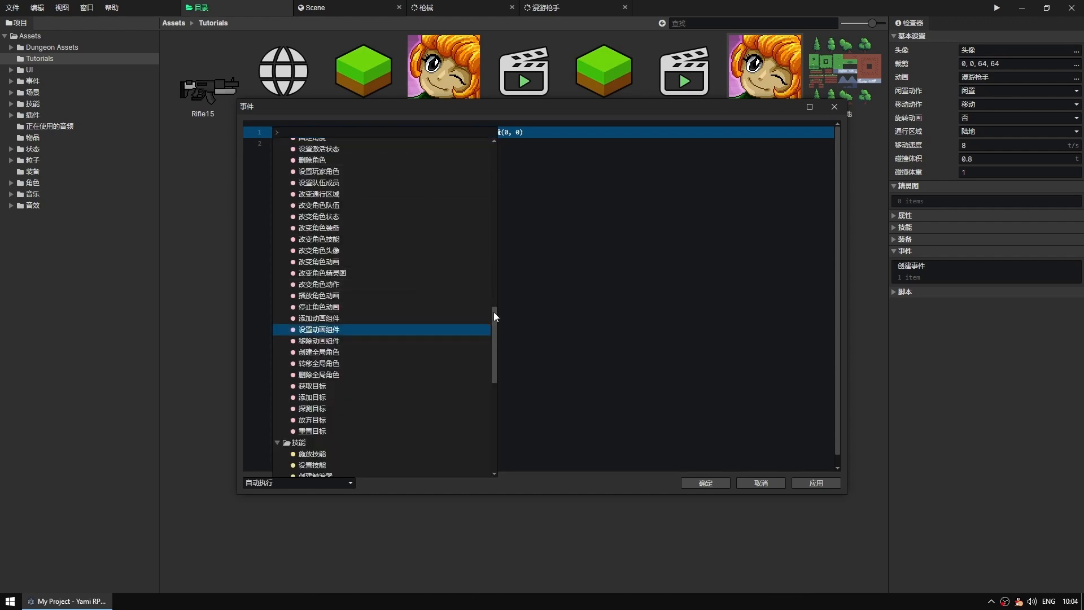
pyautogui.moveTo(493, 312); pyautogui.dragTo(494, 139)
pyautogui.click(314, 212)
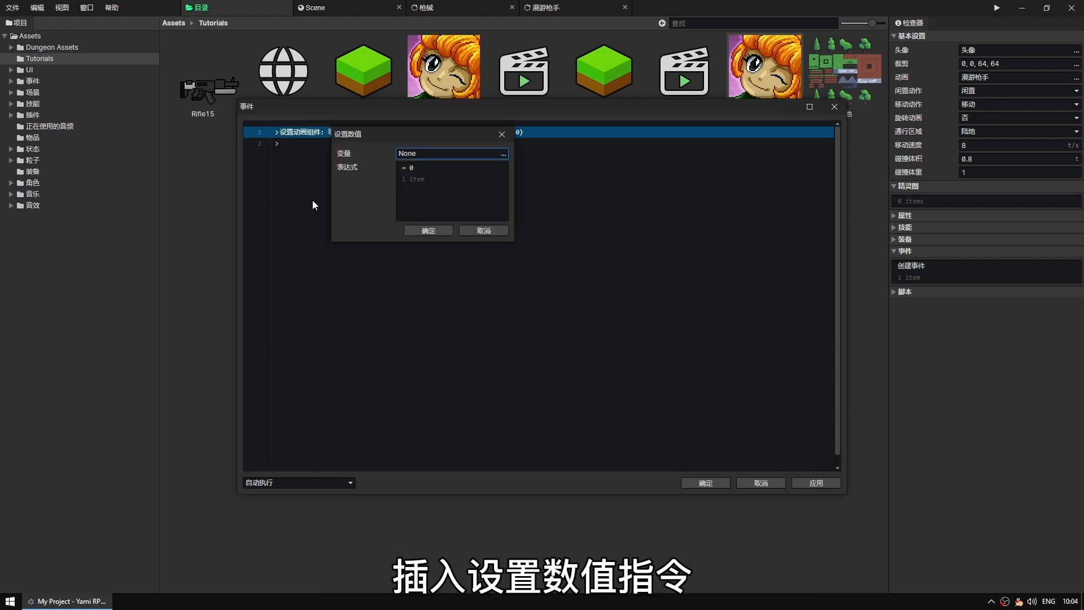
pyautogui.click(417, 153)
pyautogui.click(440, 211)
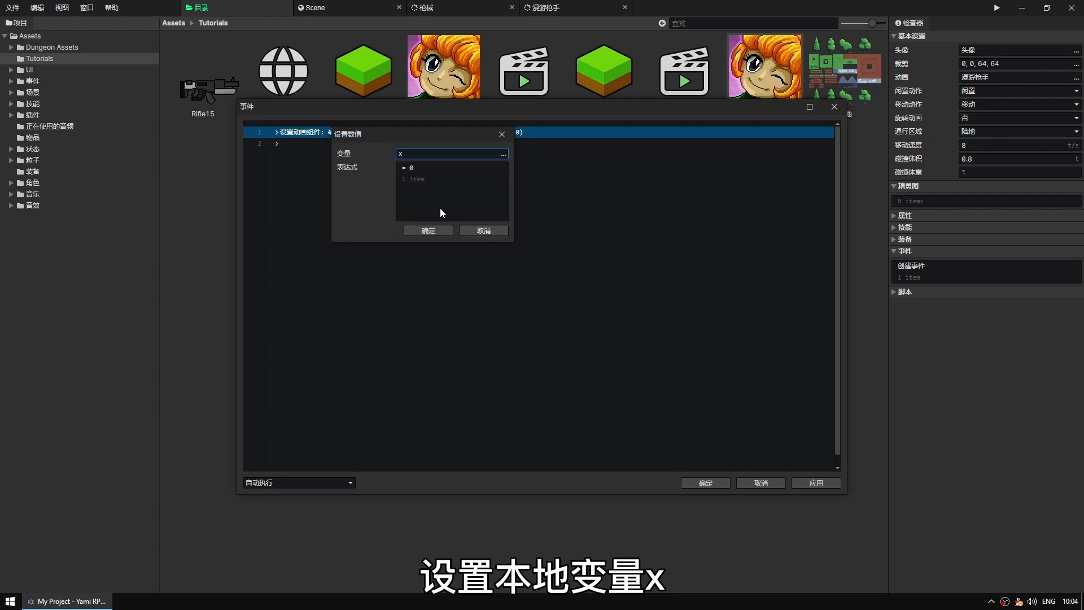
# Assign x an operand of type 其他 with the data 鼠标场景 X and confirm the 设置数值 command.
pyautogui.click(422, 171)
pyautogui.click(426, 181)
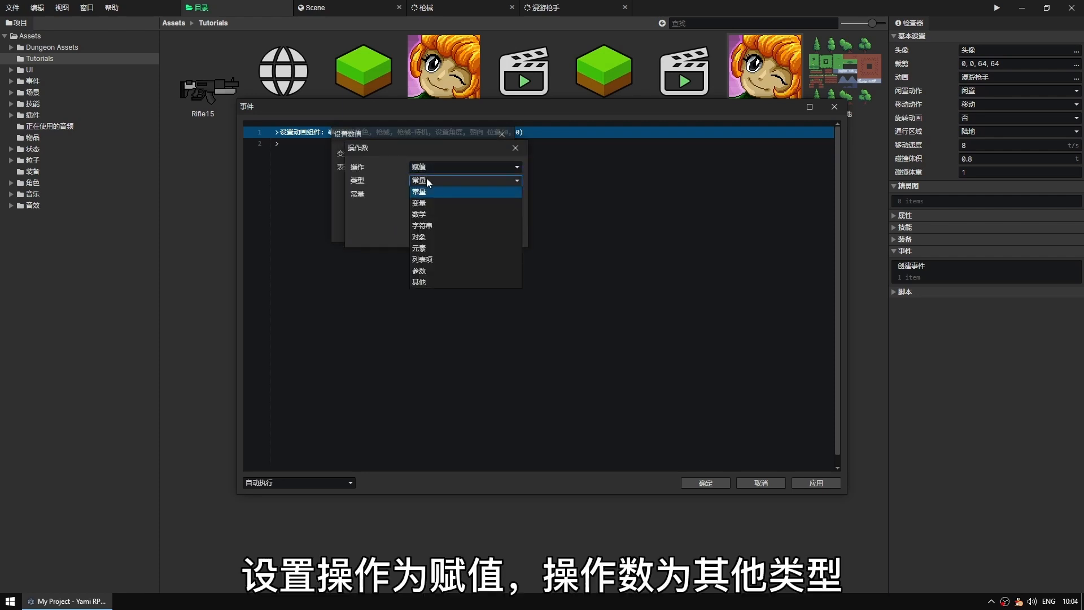
pyautogui.click(425, 283)
pyautogui.click(425, 197)
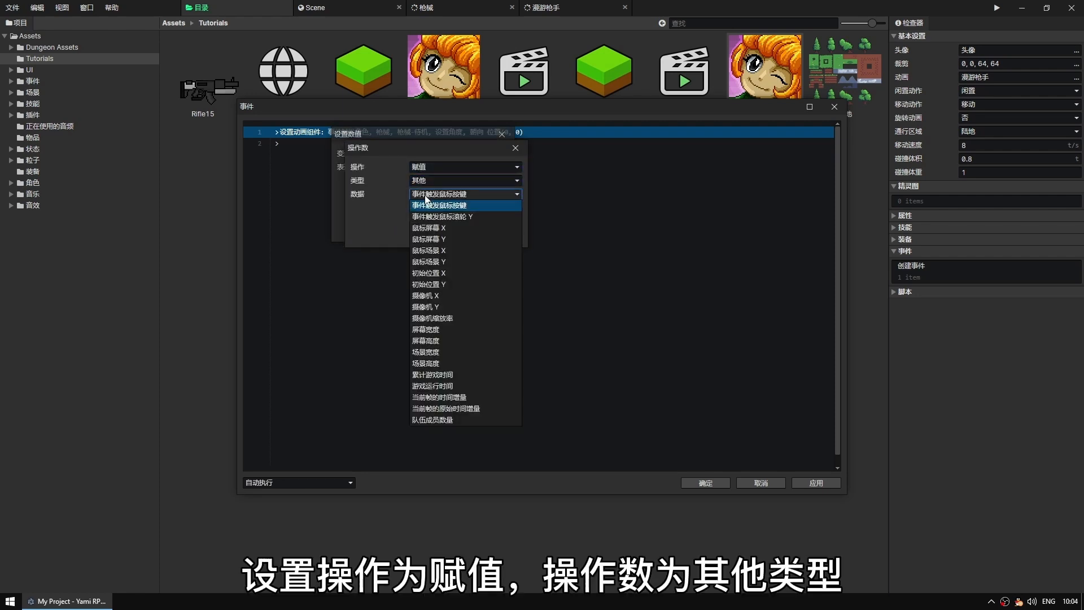
pyautogui.click(427, 251)
pyautogui.click(439, 236)
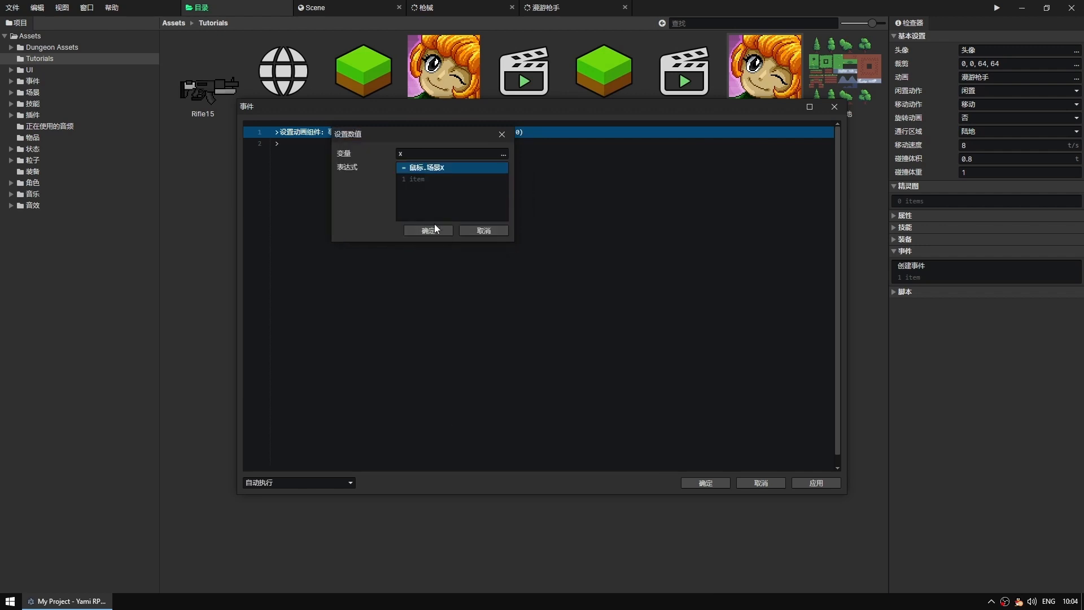
pyautogui.click(427, 231)
# Insert a second 设置数值 command before the 设置动画组件 command and set its variable to the local variable y.
pyautogui.rightClick(294, 143)
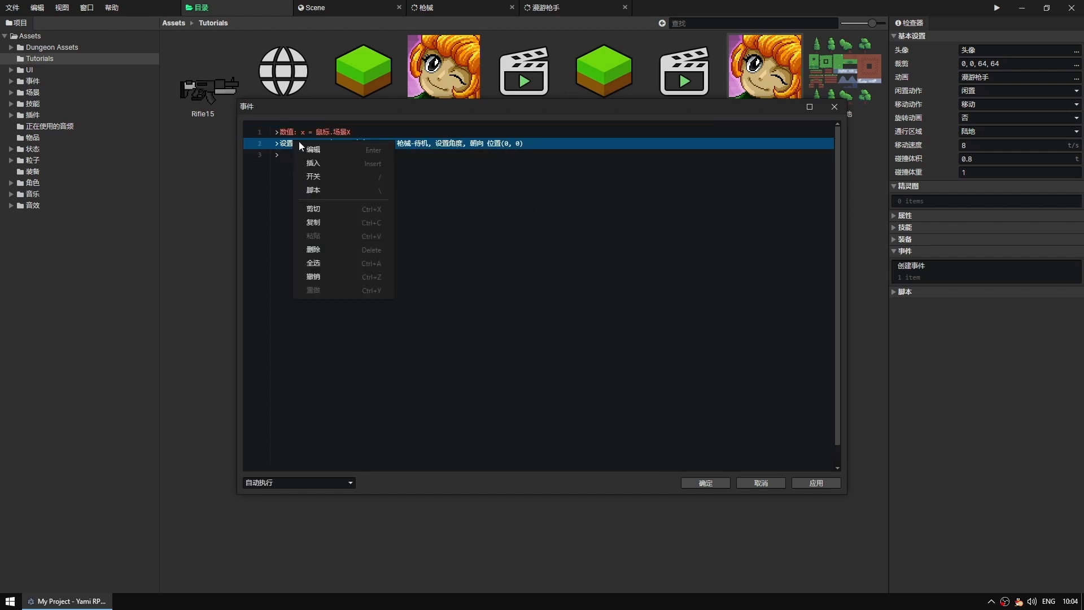
pyautogui.click(318, 164)
pyautogui.click(312, 225)
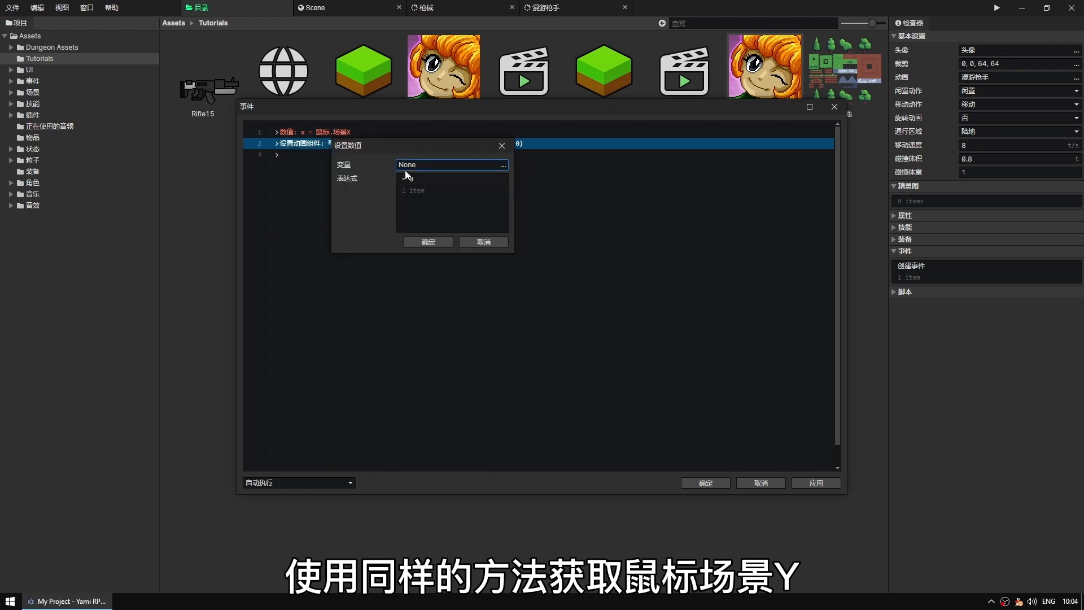
pyautogui.click(405, 171)
pyautogui.click(428, 193)
pyautogui.click(441, 222)
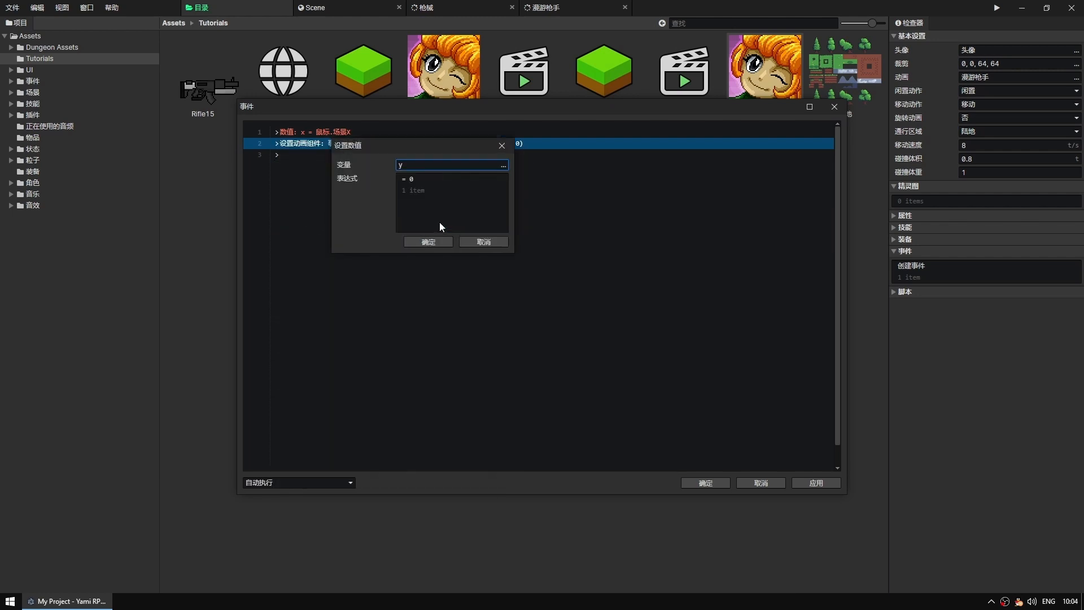
# Assign y an operand of type 其他 with the data 鼠标场景 Y and confirm the 设置数值 command.
pyautogui.click(419, 180)
pyautogui.click(426, 192)
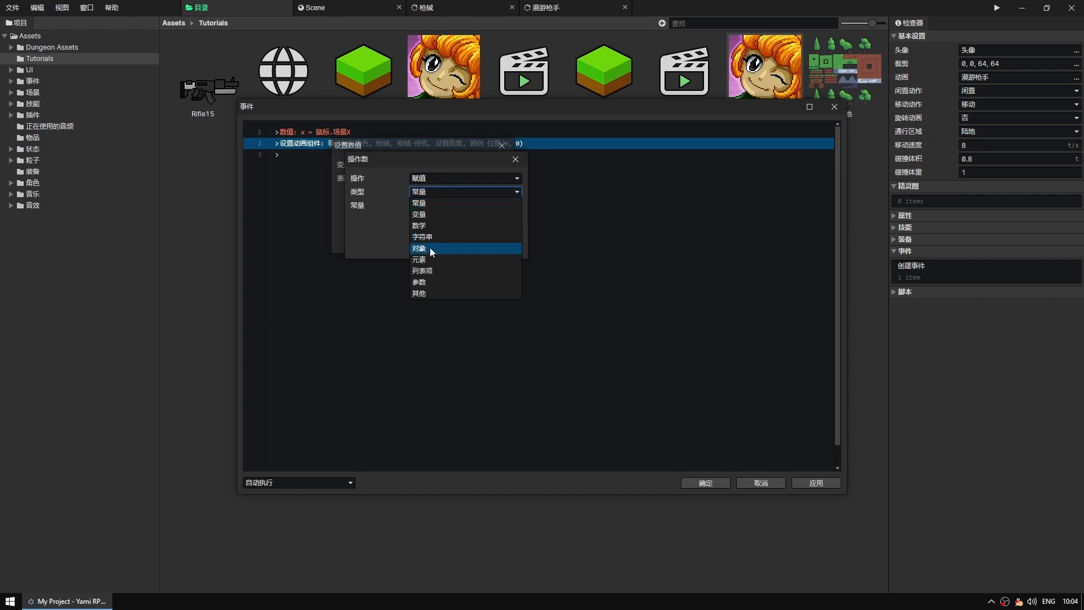
pyautogui.click(430, 294)
pyautogui.click(426, 205)
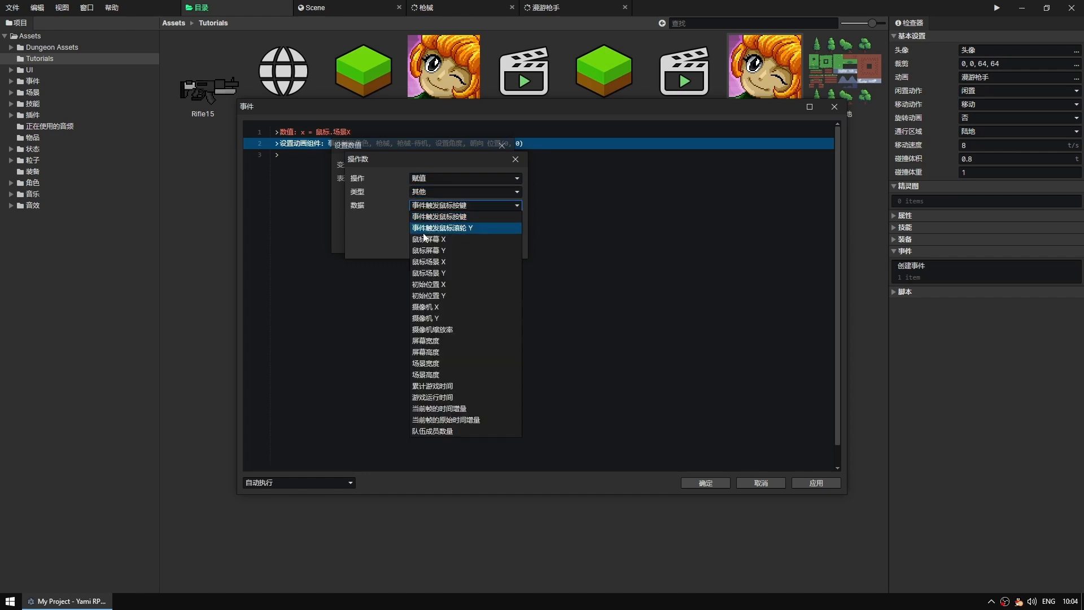
pyautogui.click(427, 273)
pyautogui.click(442, 248)
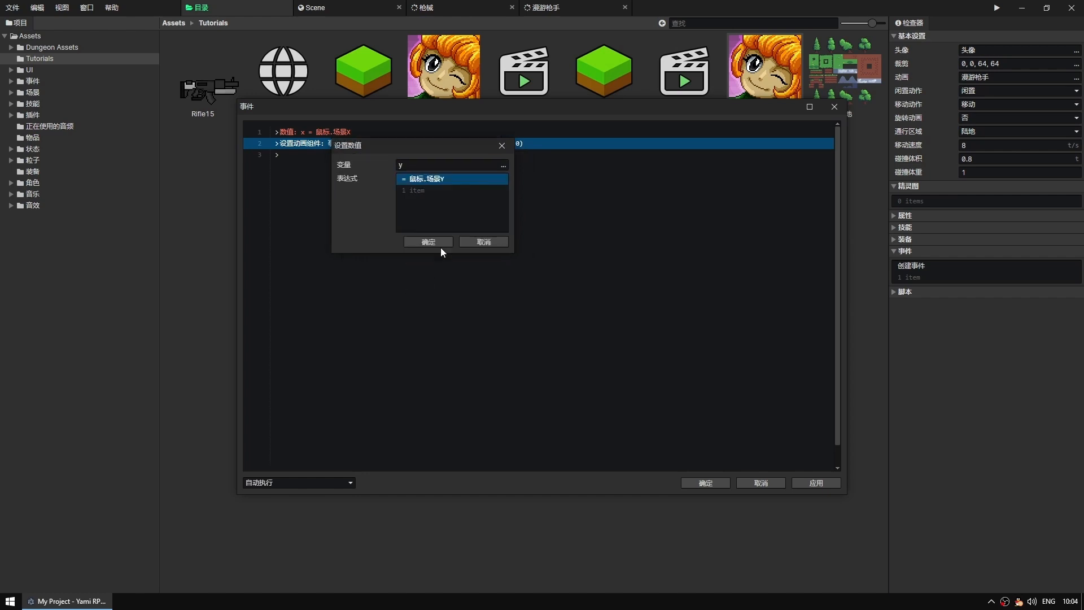
pyautogui.click(429, 242)
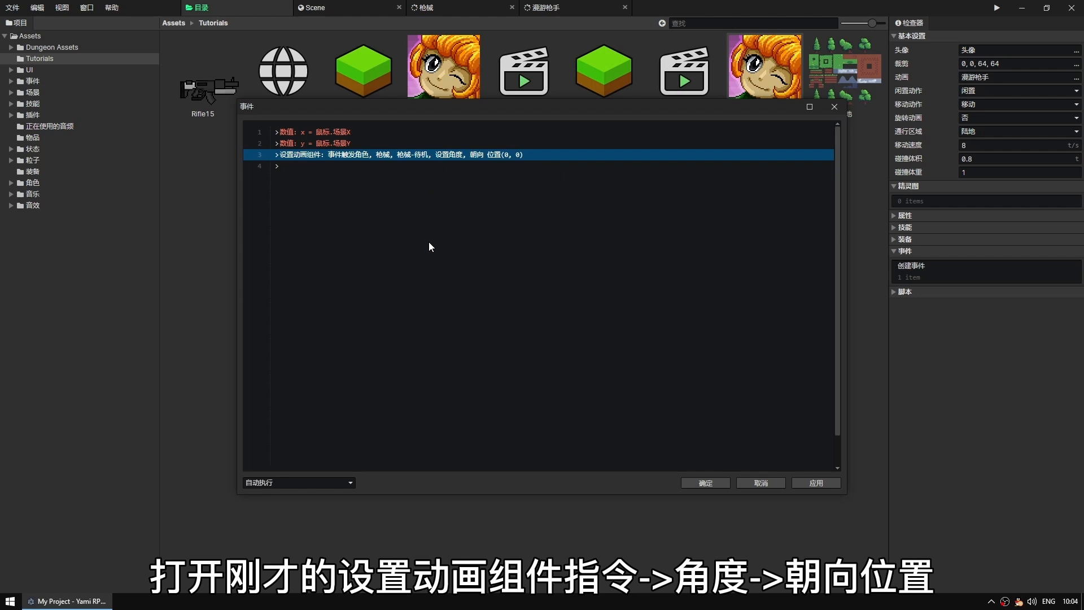
# In the 设置动画组件 command's angle, switch the target position's X coordinate to the local variable x.
pyautogui.doubleClick(463, 150)
pyautogui.click(504, 231)
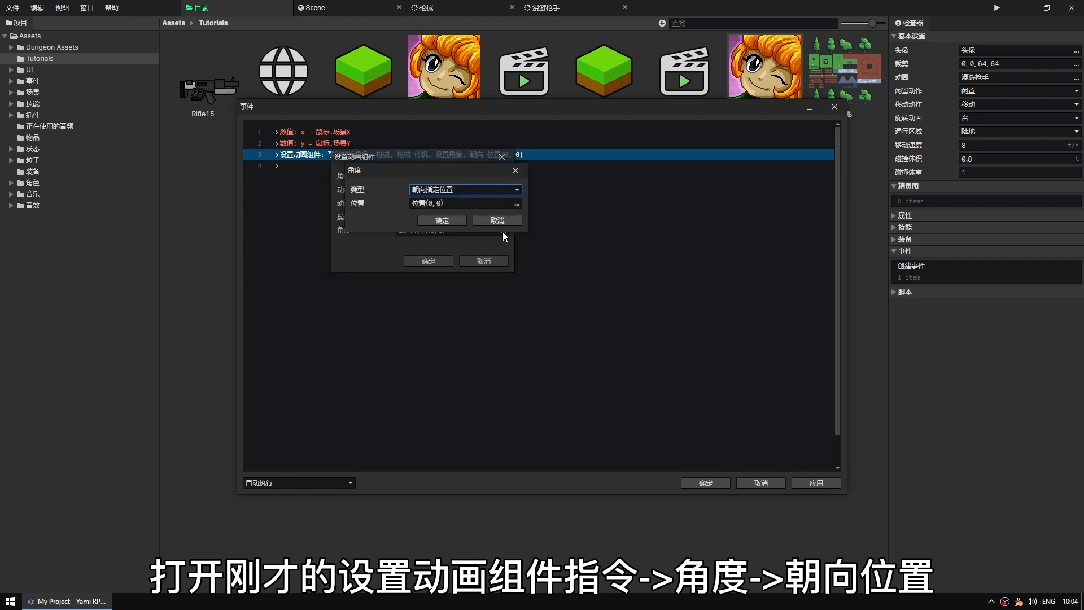
pyautogui.click(448, 207)
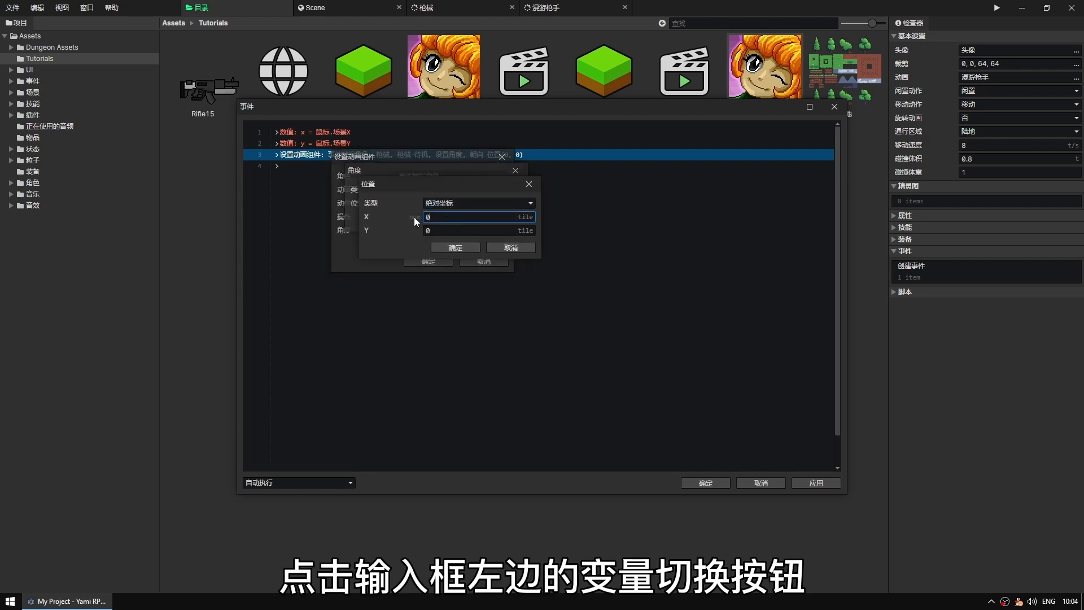
pyautogui.click(415, 217)
pyautogui.click(455, 217)
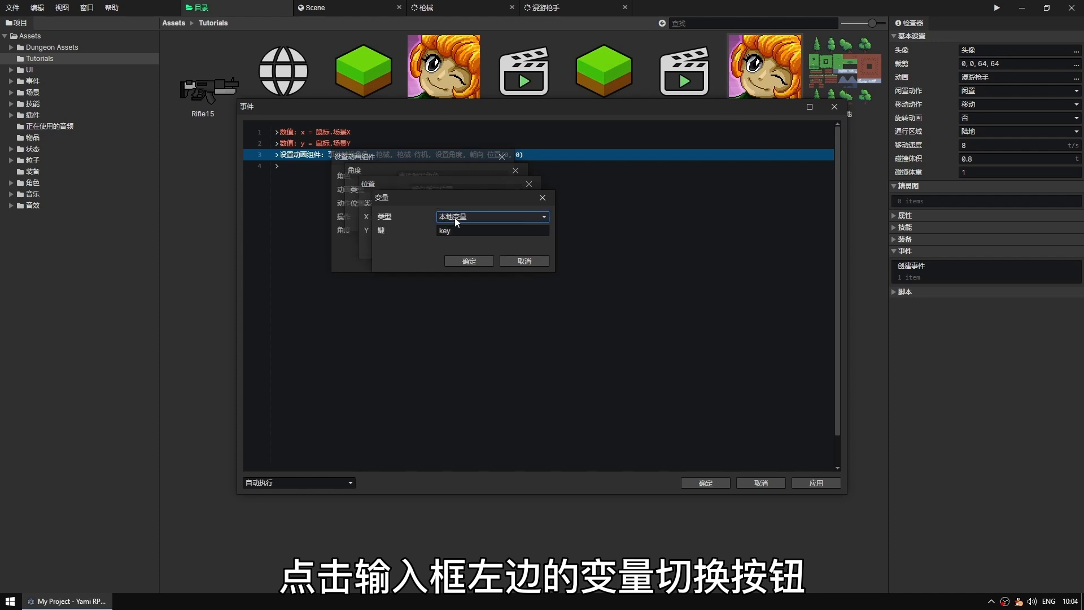
pyautogui.click(468, 261)
# Switch the target position's Y coordinate to the local variable y and confirm the edited 设置动画组件 command.
pyautogui.click(415, 230)
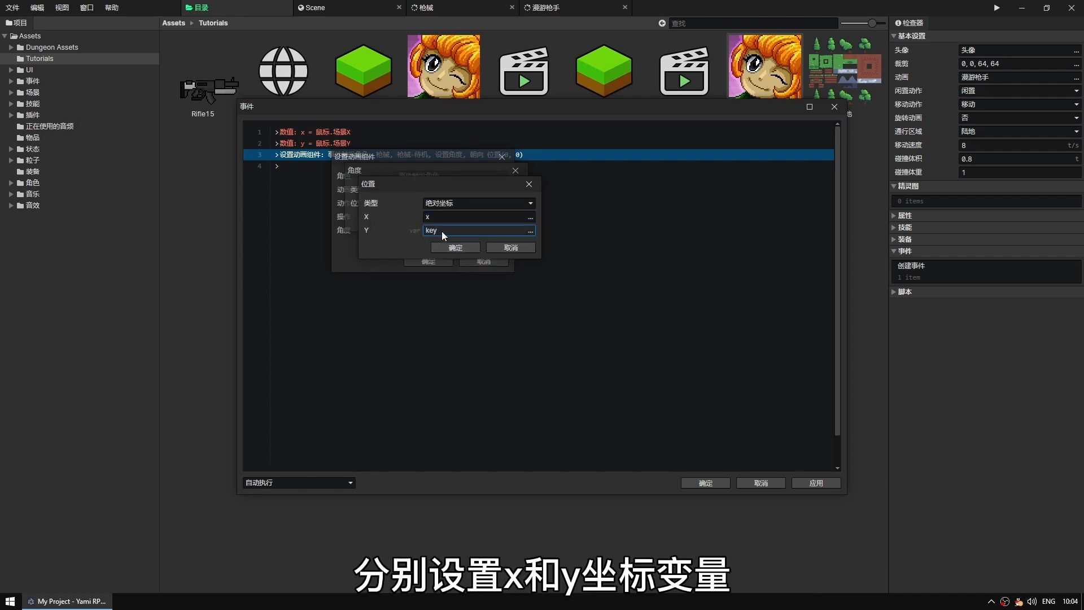
pyautogui.click(442, 232)
pyautogui.write('y')
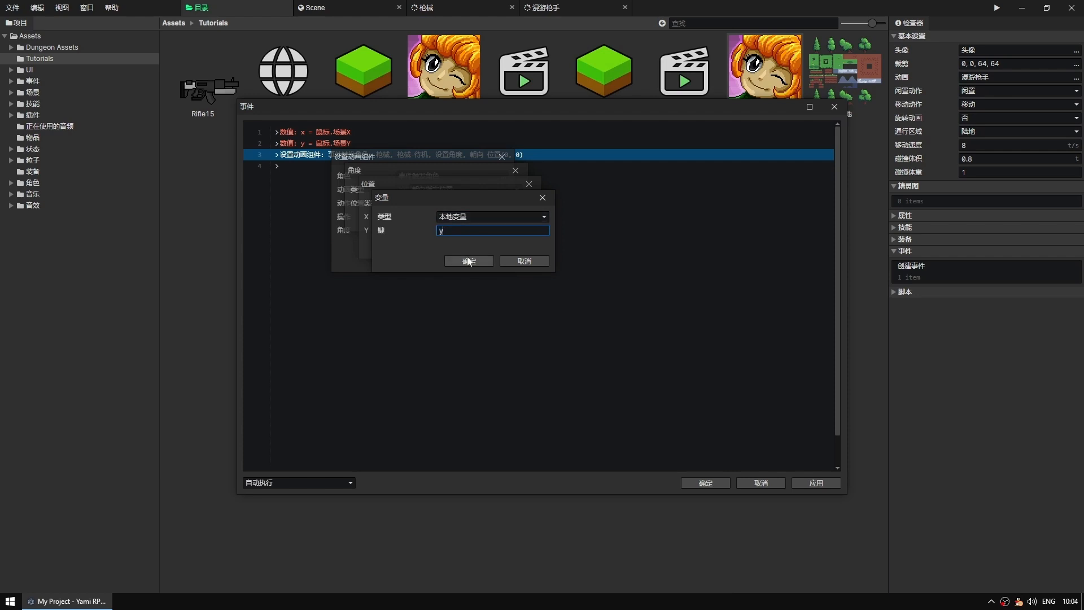
pyautogui.click(468, 260)
pyautogui.click(456, 249)
pyautogui.click(439, 253)
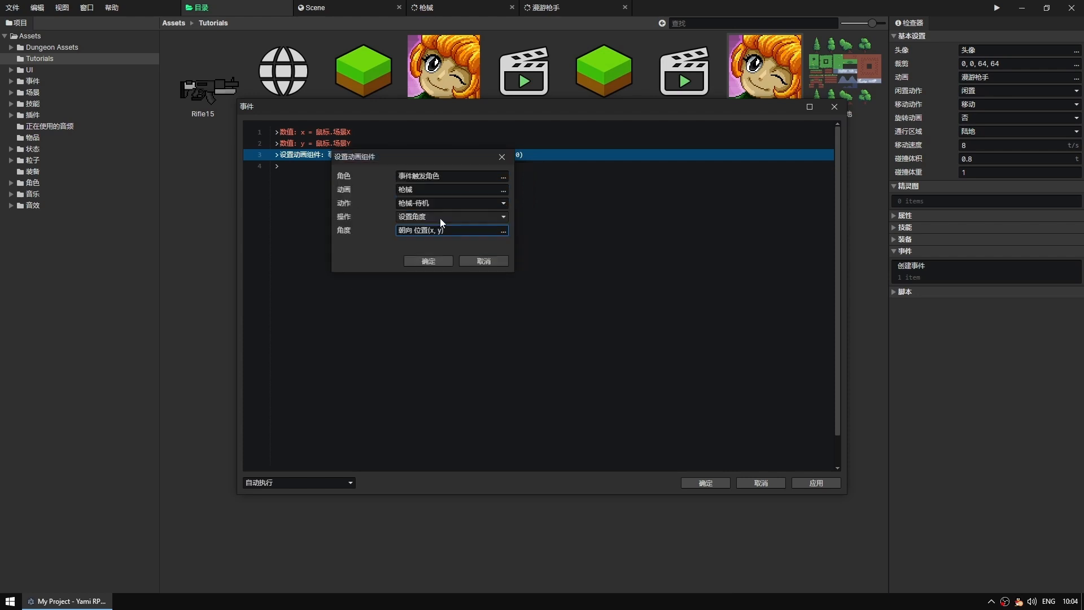
pyautogui.click(430, 263)
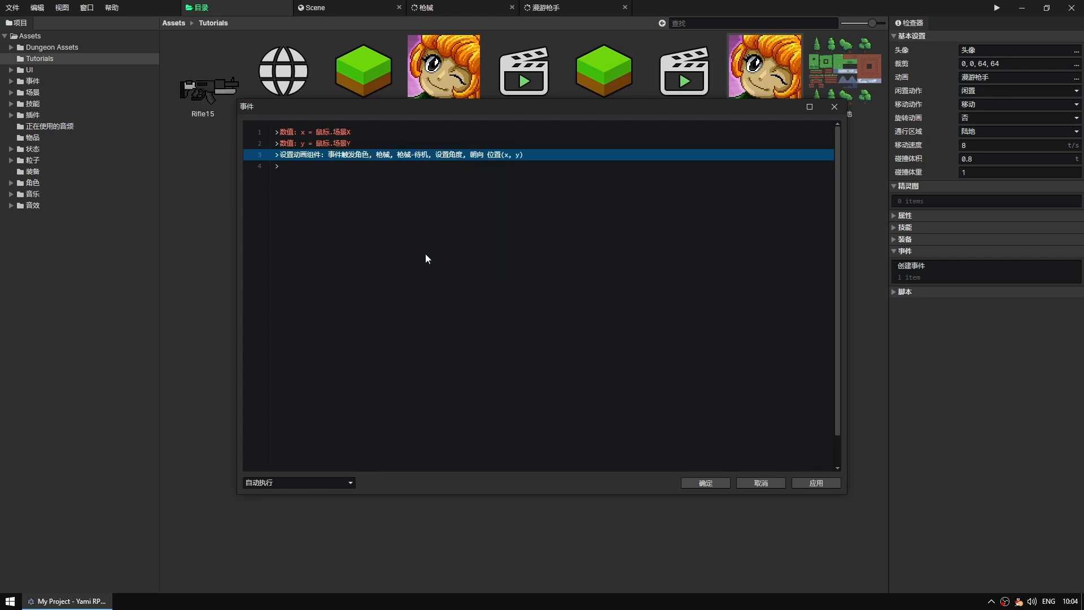
# Add a 循环 command without conditions after the existing commands in the event.
pyautogui.moveTo(304, 131); pyautogui.dragTo(329, 195)
pyautogui.click(371, 194)
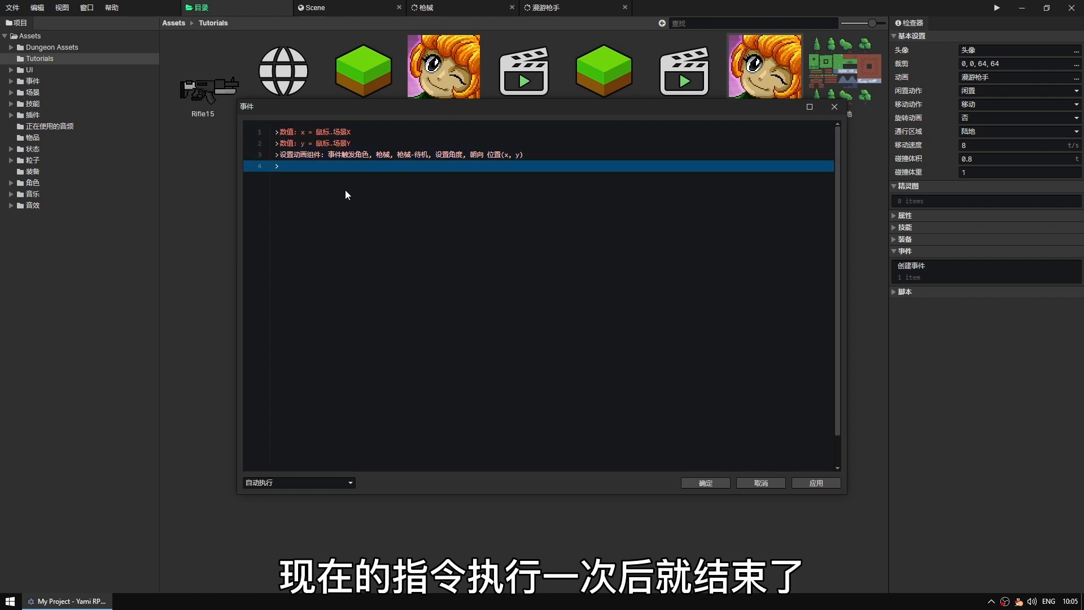
pyautogui.doubleClick(363, 206)
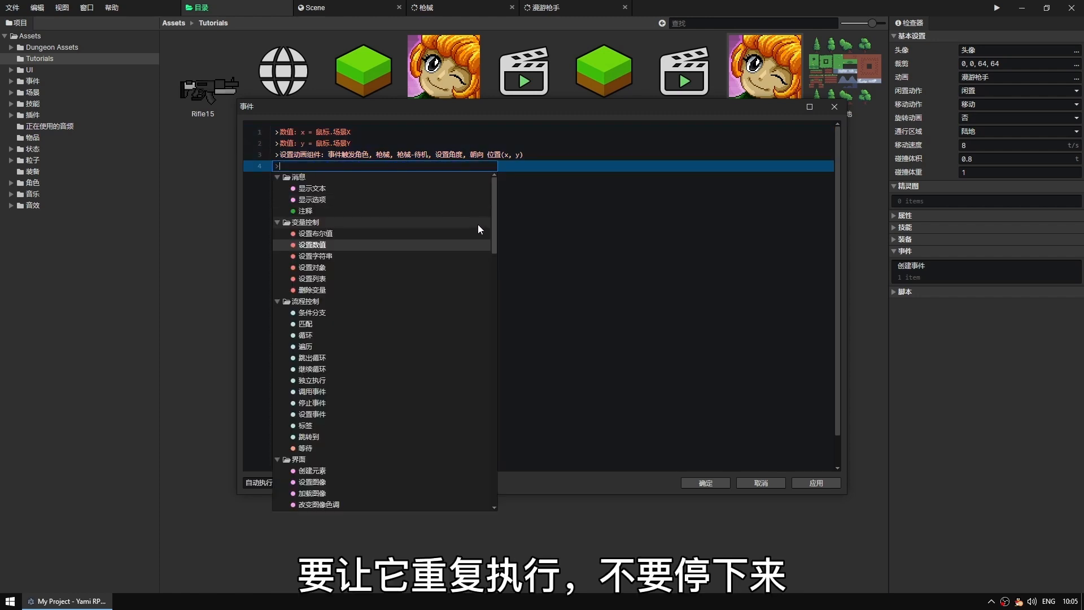
pyautogui.click(493, 209)
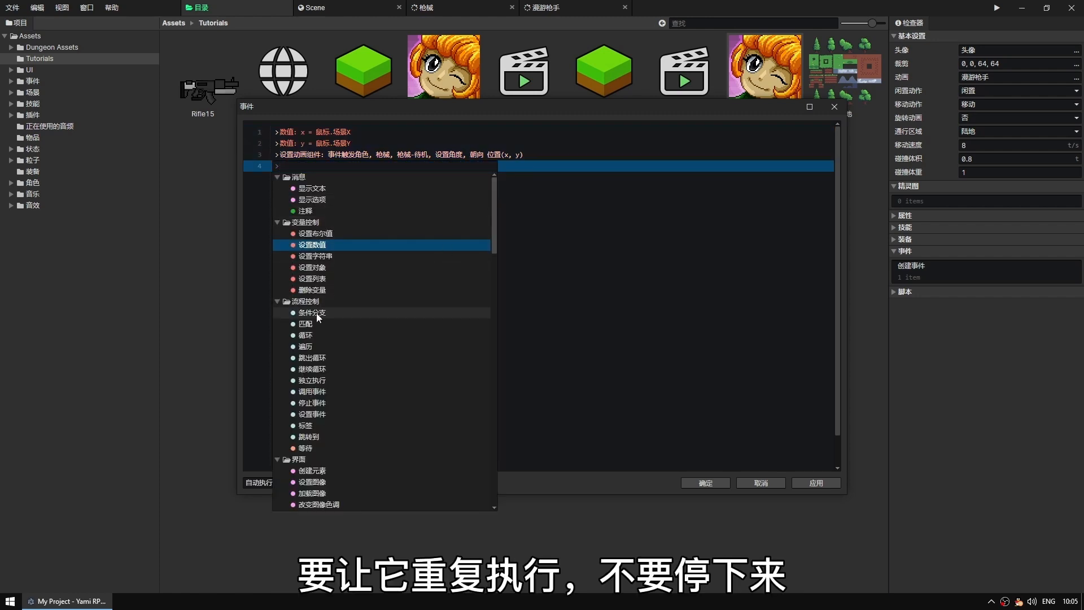
pyautogui.click(315, 336)
pyautogui.click(430, 266)
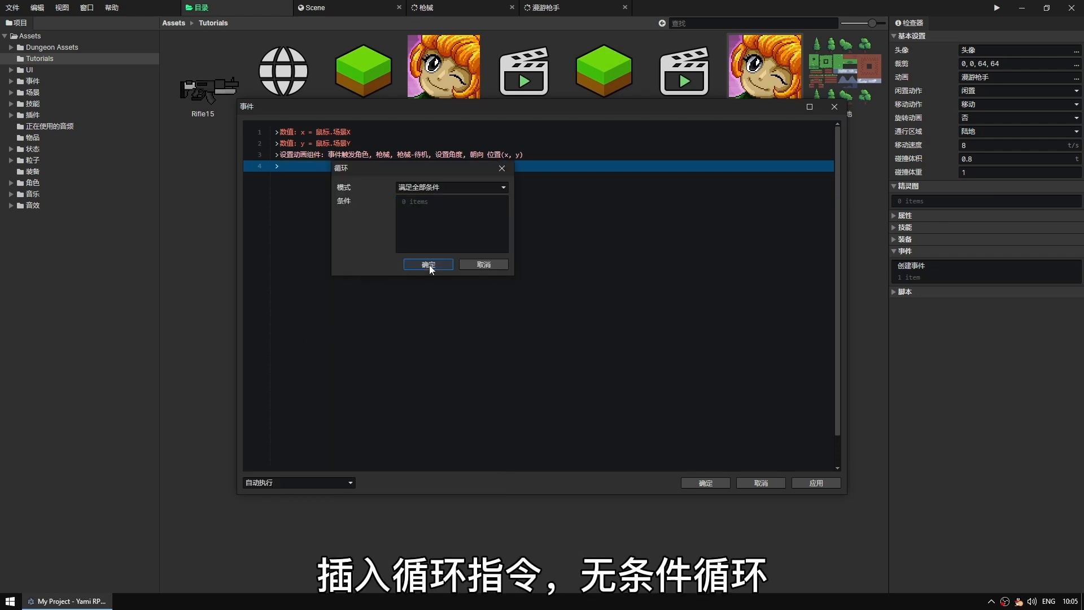
pyautogui.click(428, 265)
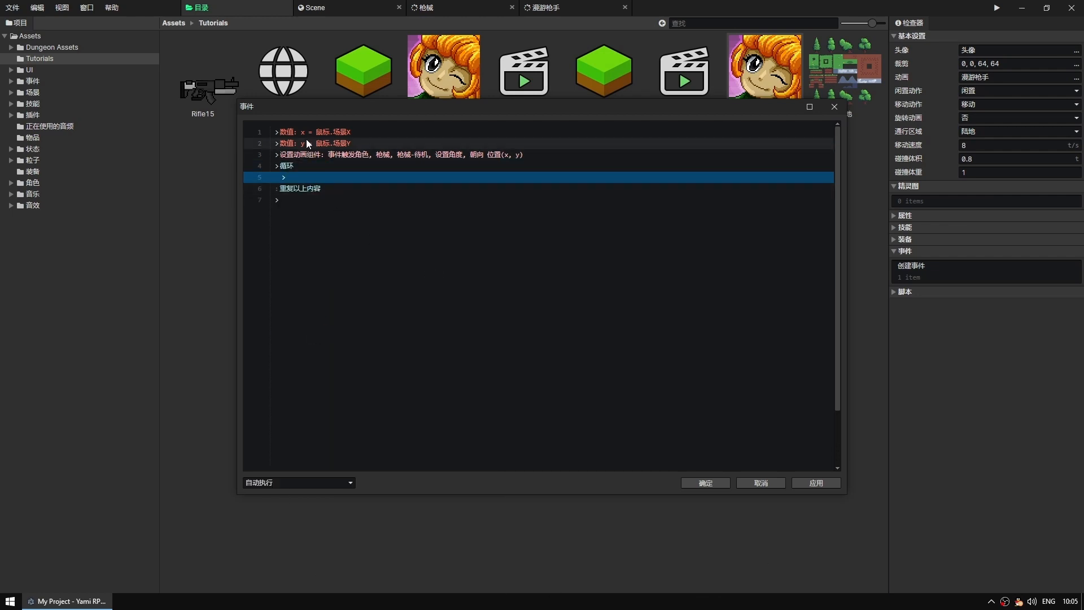
# Move the two 数值 commands and the 设置动画组件 command into the 循环 block.
pyautogui.moveTo(306, 135); pyautogui.dragTo(294, 160)
pyautogui.rightClick(294, 162)
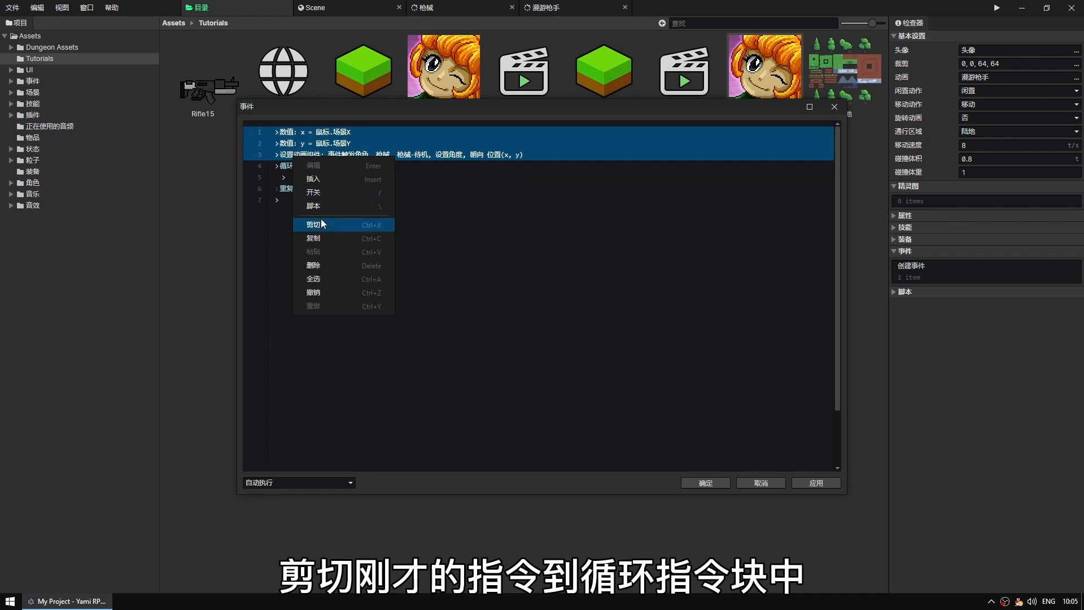
pyautogui.click(321, 221)
pyautogui.rightClick(309, 142)
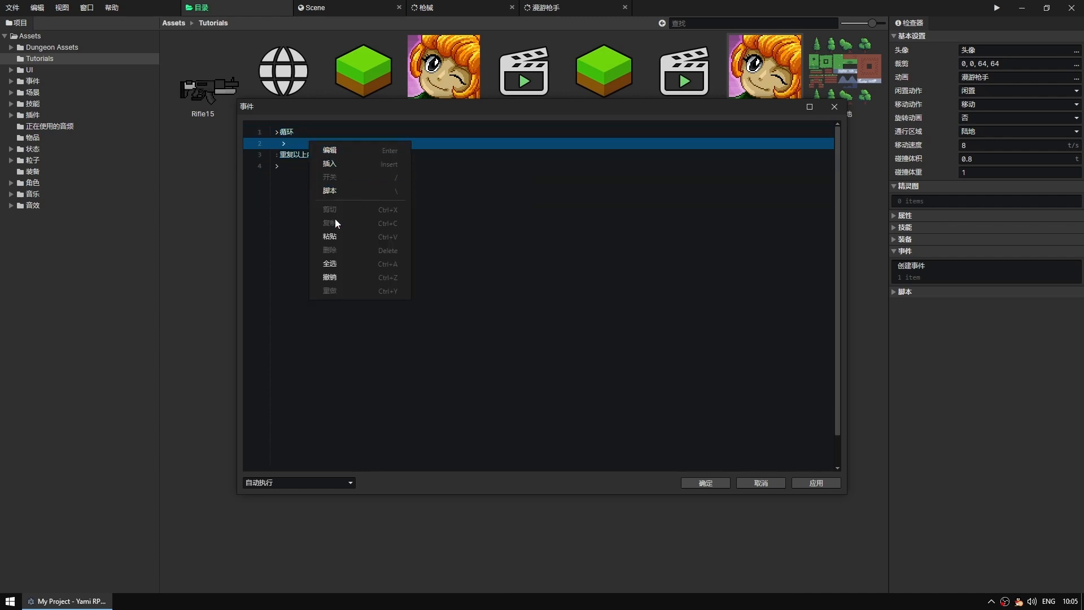
pyautogui.click(334, 234)
# Add a 等待 command of 1 ms at the end of the 循环 block and save the event.
pyautogui.doubleClick(324, 176)
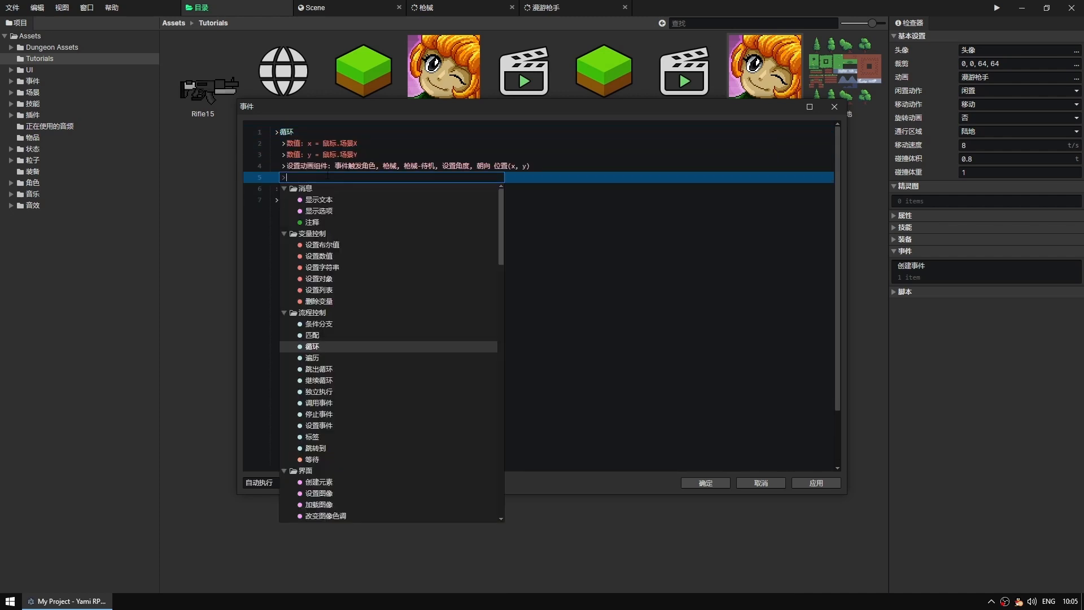
pyautogui.click(313, 459)
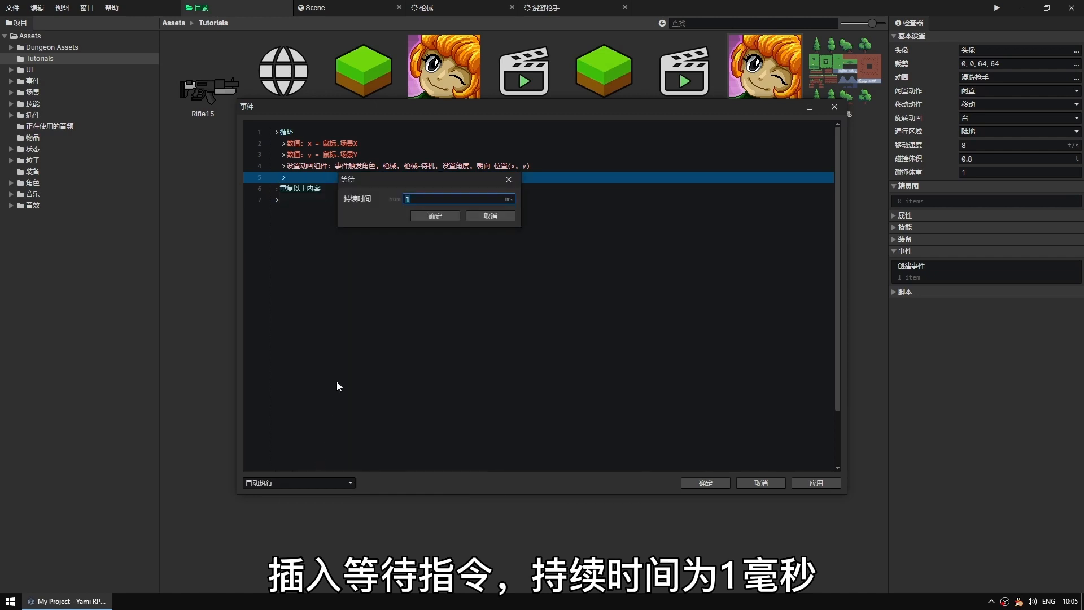
pyautogui.click(438, 215)
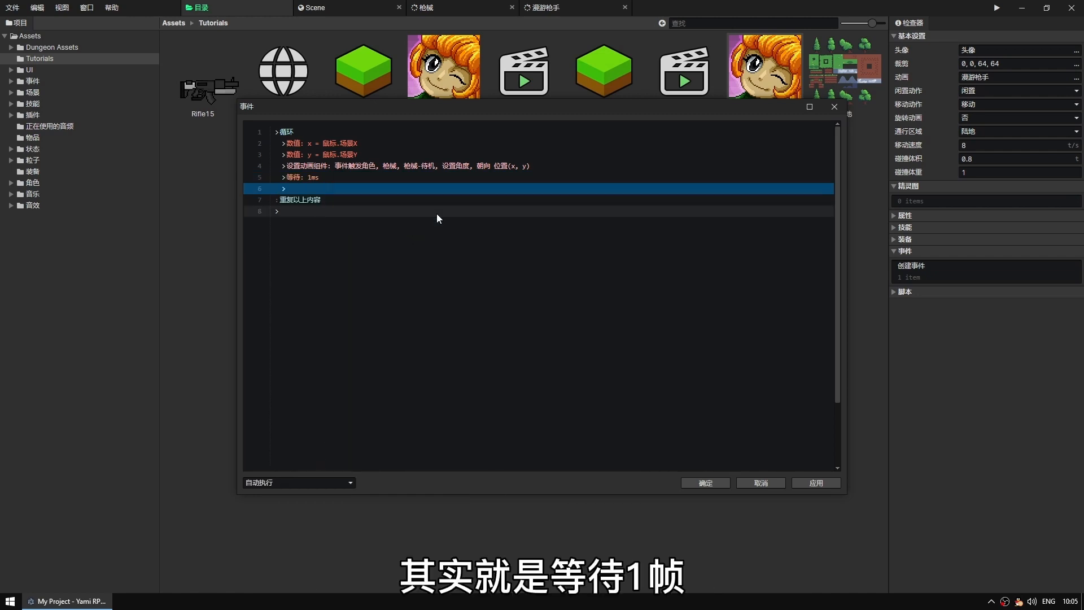
pyautogui.click(436, 214)
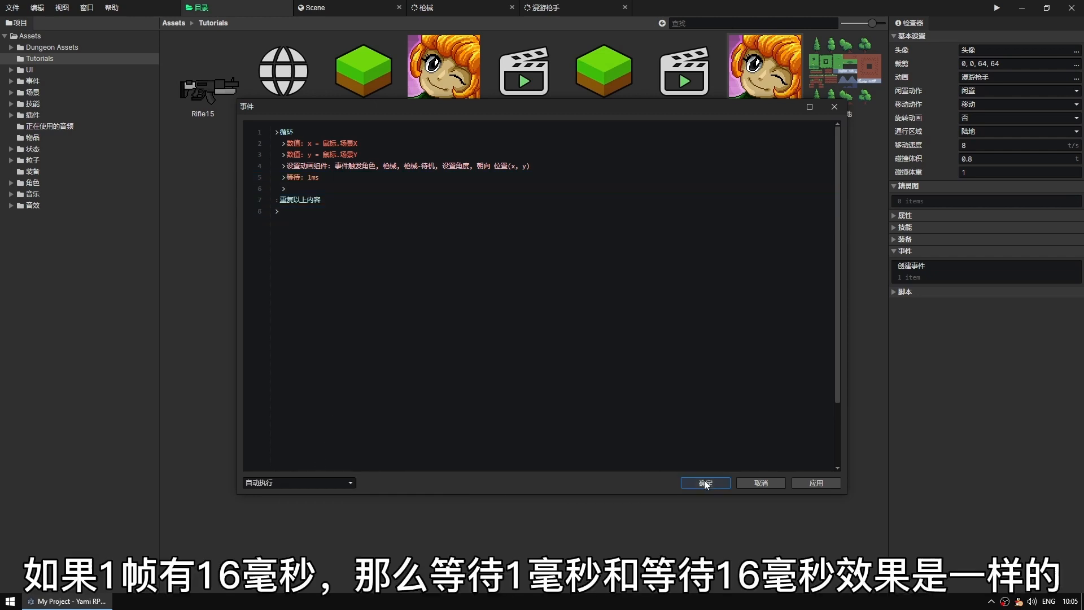
pyautogui.click(697, 482)
# Run the game and choose 新的开始 to test whether the rifle aims at the mouse pointer.
pyautogui.click(997, 7)
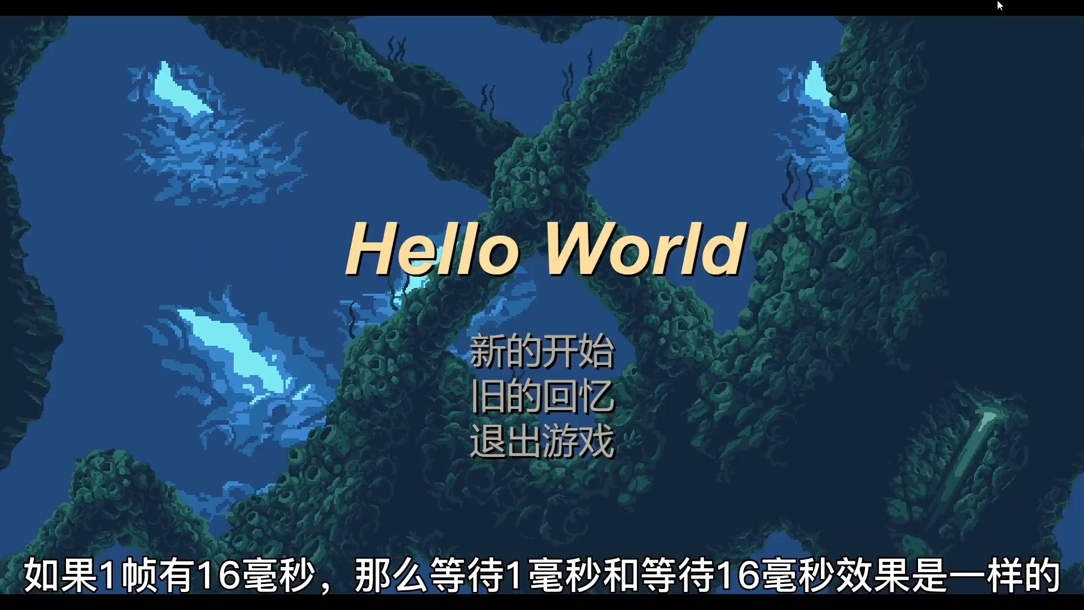
pyautogui.click(556, 347)
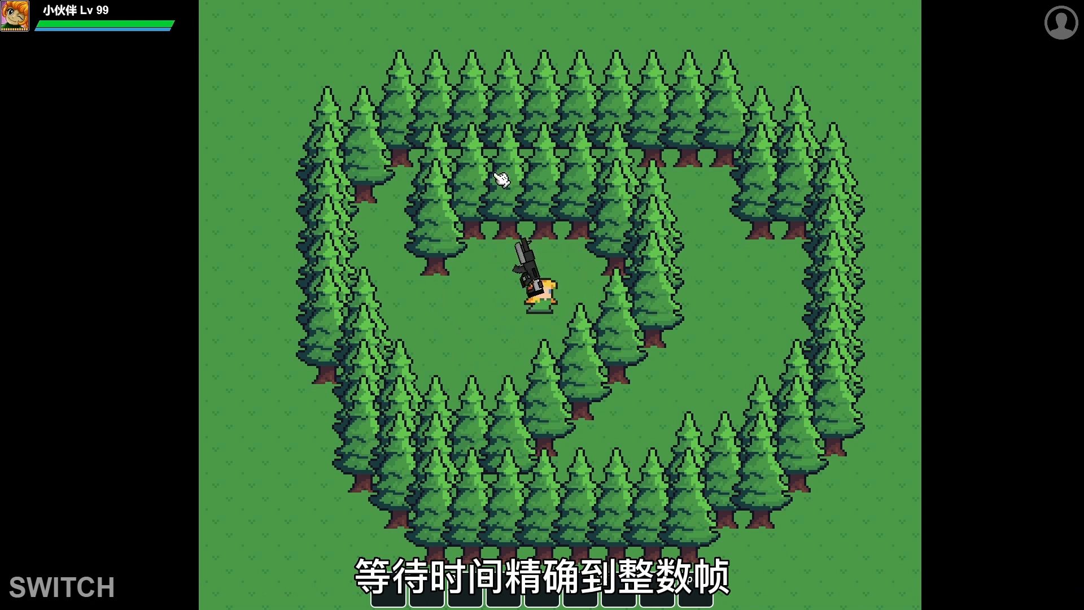
# Walk the character left and right in the running game to check the rifle's aim, and close the game.
pyautogui.press('a')
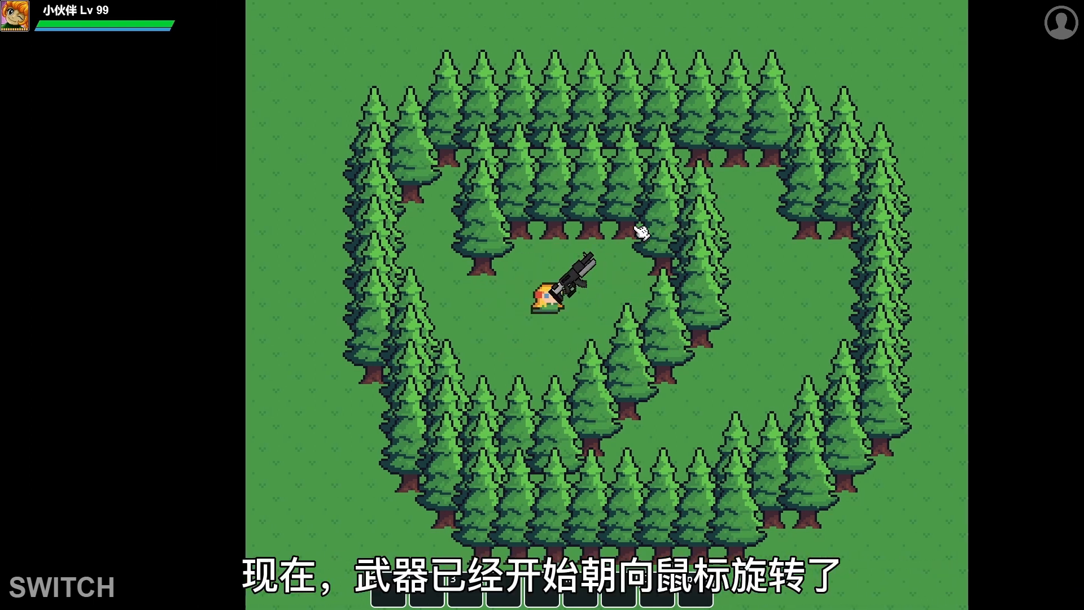
pyautogui.press('d')
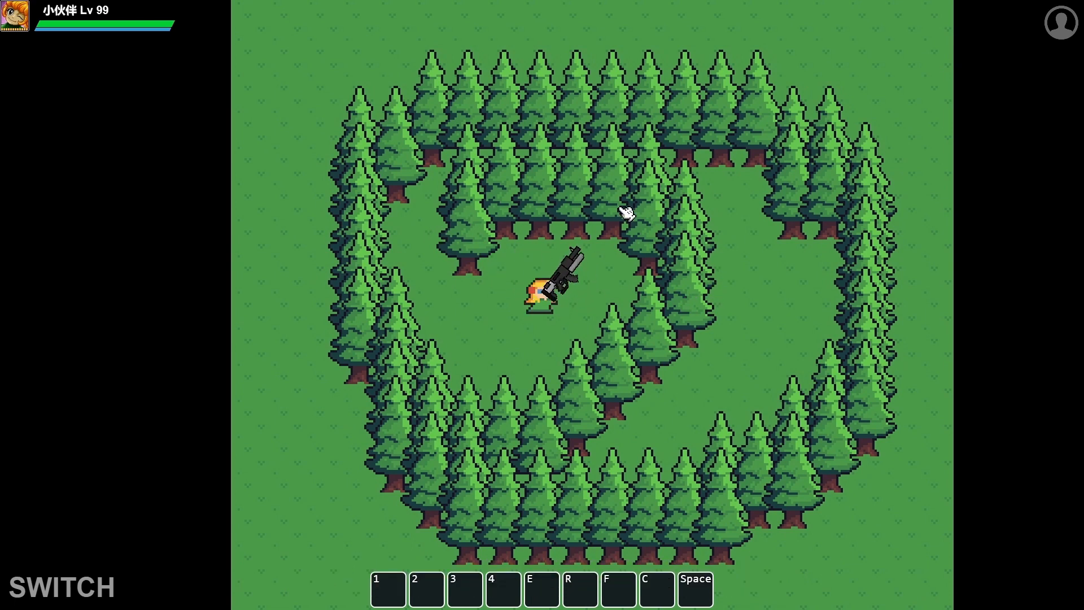
pyautogui.press('Escape')
# Open the player character's 自动执行 event and delete the 设置动画组件 command from the 循环 block.
pyautogui.click(925, 258)
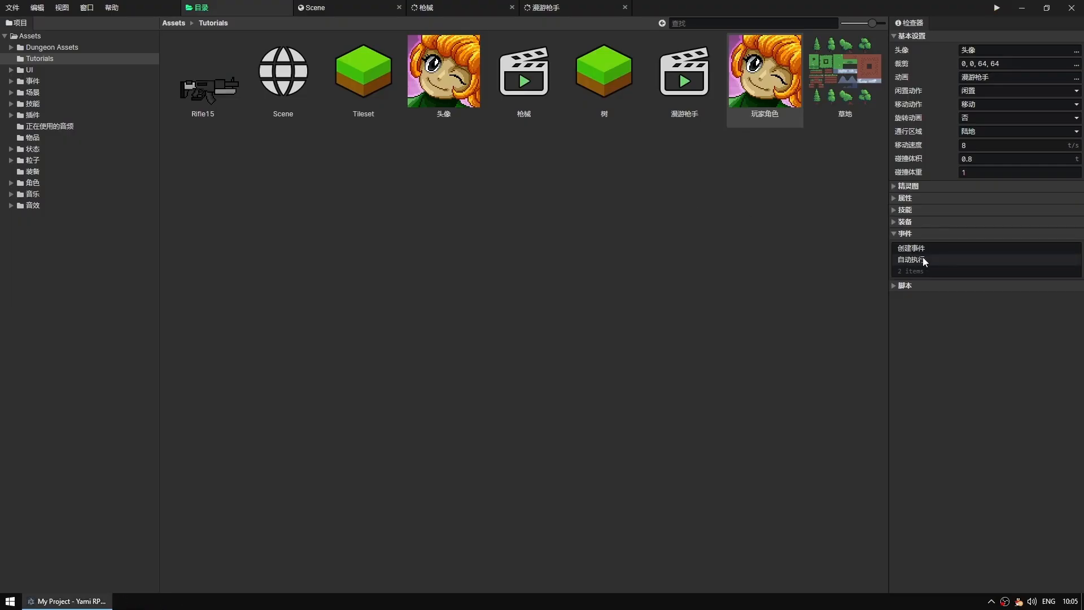
pyautogui.doubleClick(925, 258)
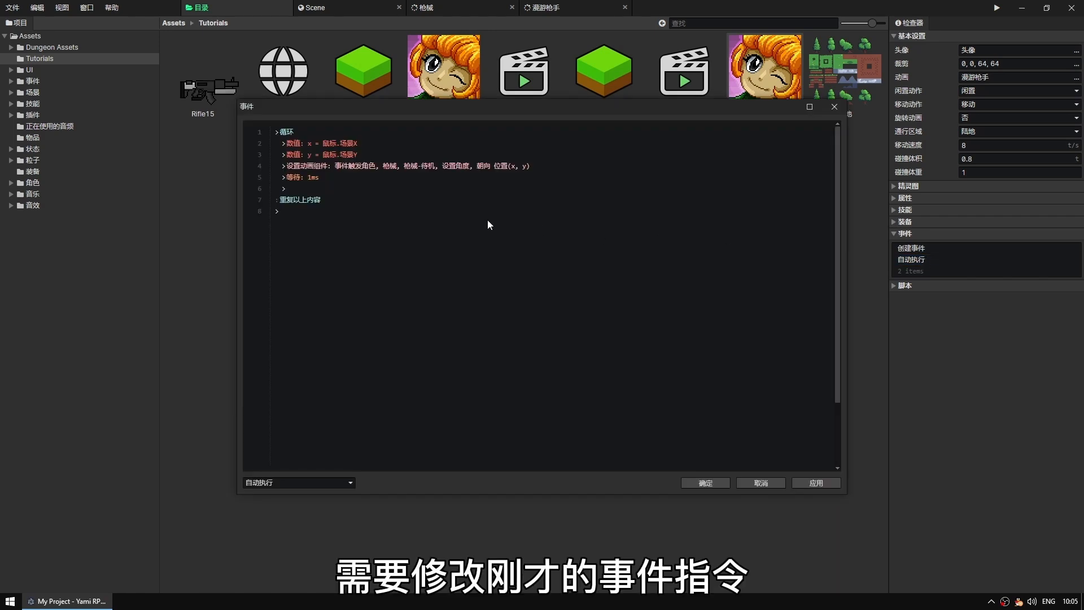
pyautogui.click(374, 165)
pyautogui.click(371, 177)
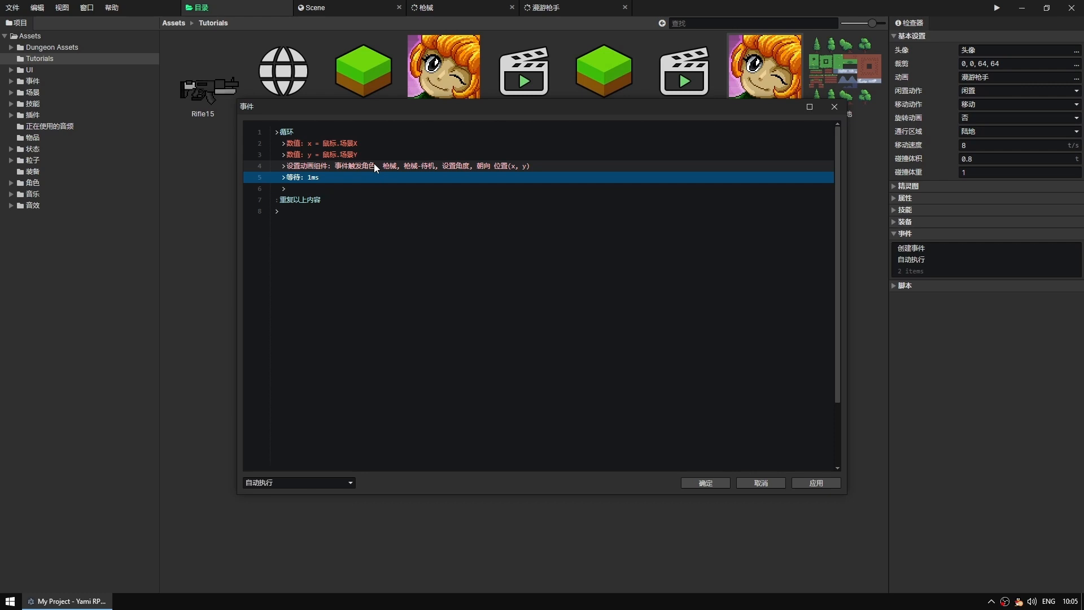
pyautogui.click(375, 166)
pyautogui.doubleClick(375, 166)
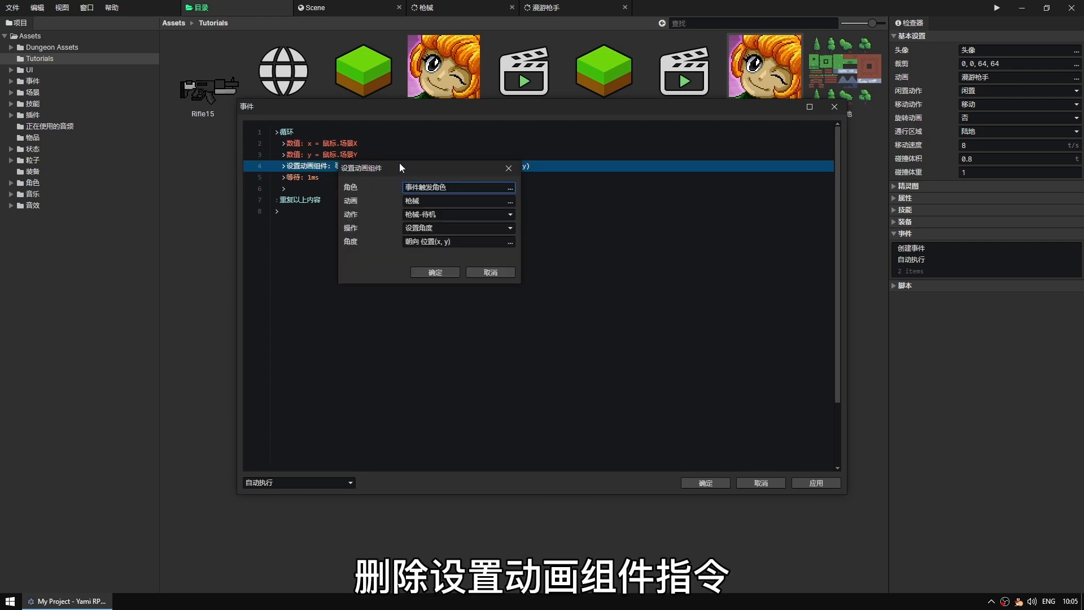
pyautogui.click(491, 272)
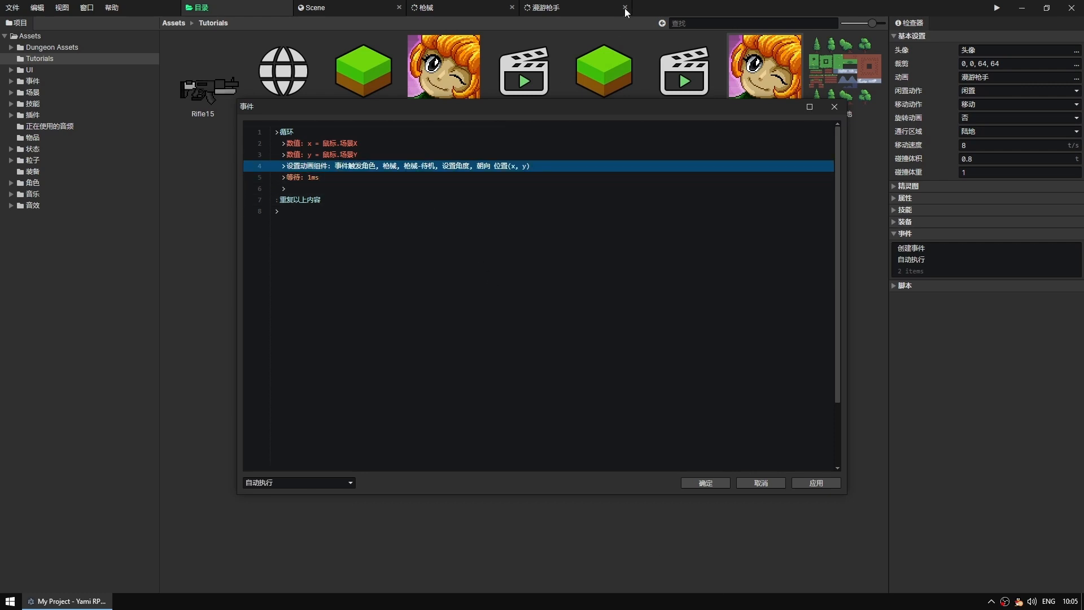
pyautogui.press('Delete')
# Insert a 设置角度 command for 事件触发角色 before the 等待 command and set its angle type to face a specified position.
pyautogui.press('Insert')
pyautogui.moveTo(500, 187); pyautogui.dragTo(500, 330)
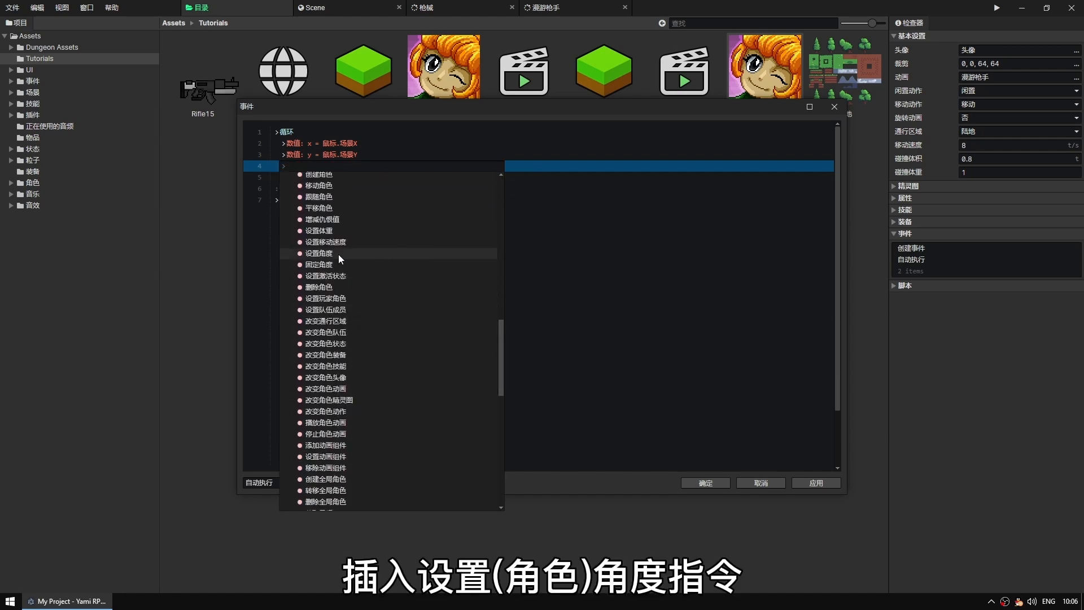
pyautogui.click(319, 254)
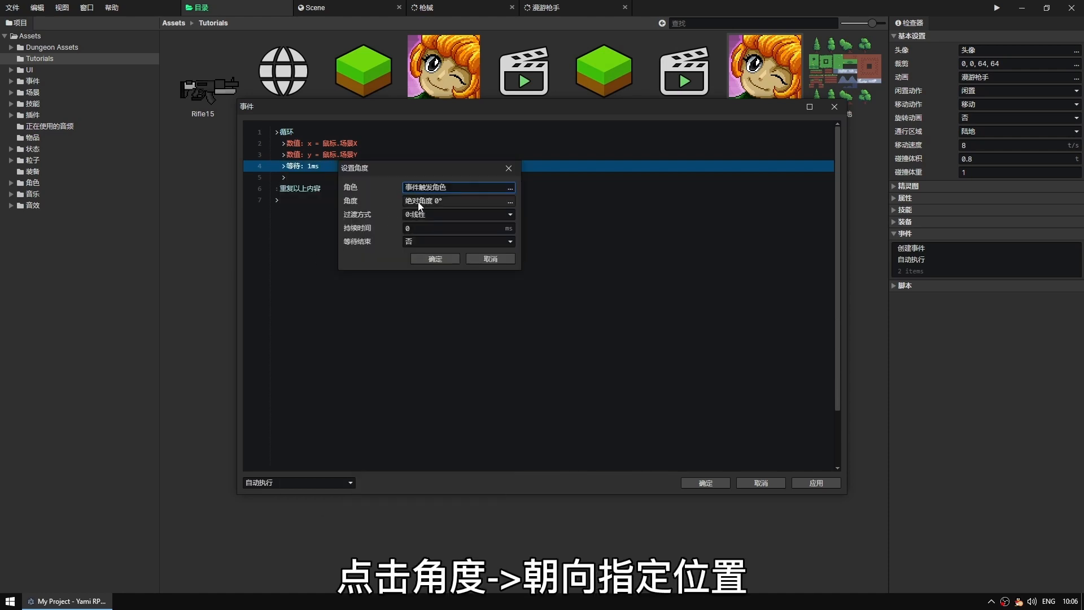
pyautogui.click(510, 201)
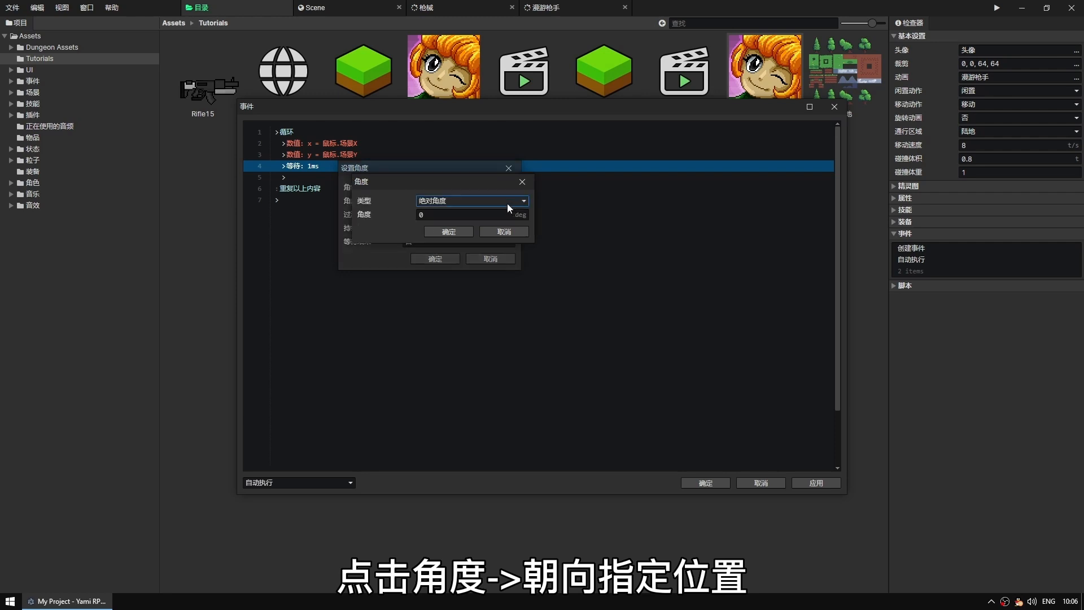
pyautogui.click(435, 206)
pyautogui.click(437, 211)
pyautogui.click(439, 216)
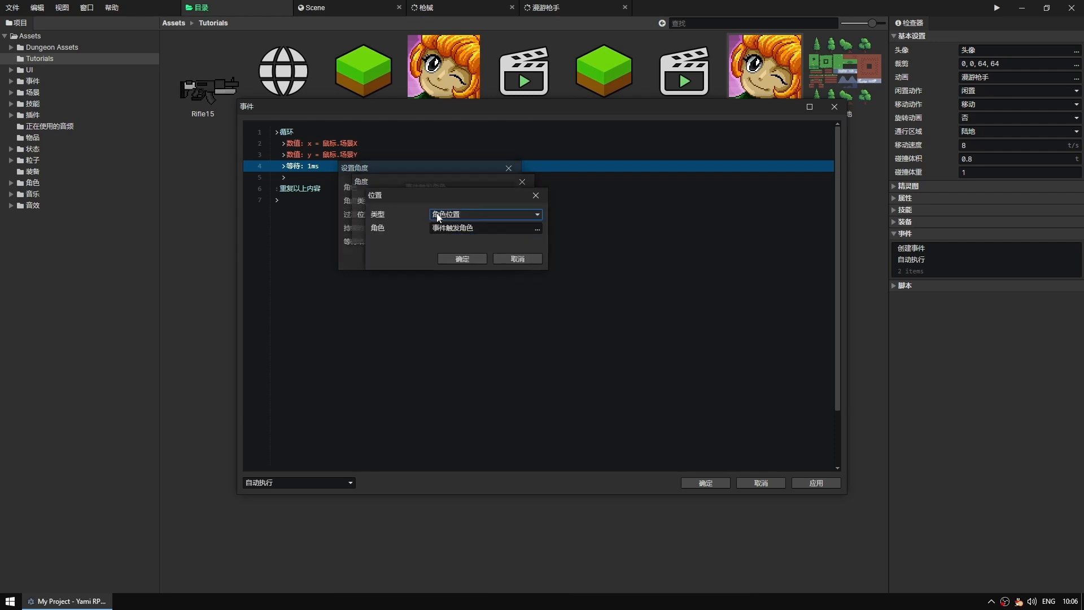
# Set the position to face as 绝对坐标 with the local variables x and y as coordinates.
pyautogui.click(439, 216)
pyautogui.click(447, 226)
pyautogui.click(444, 229)
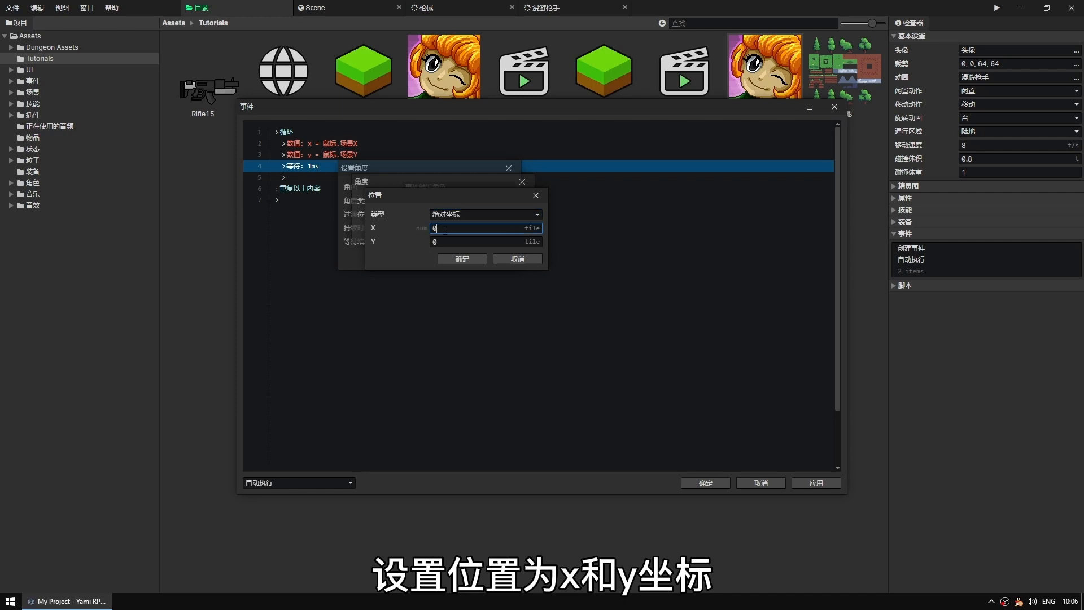
pyautogui.click(432, 228)
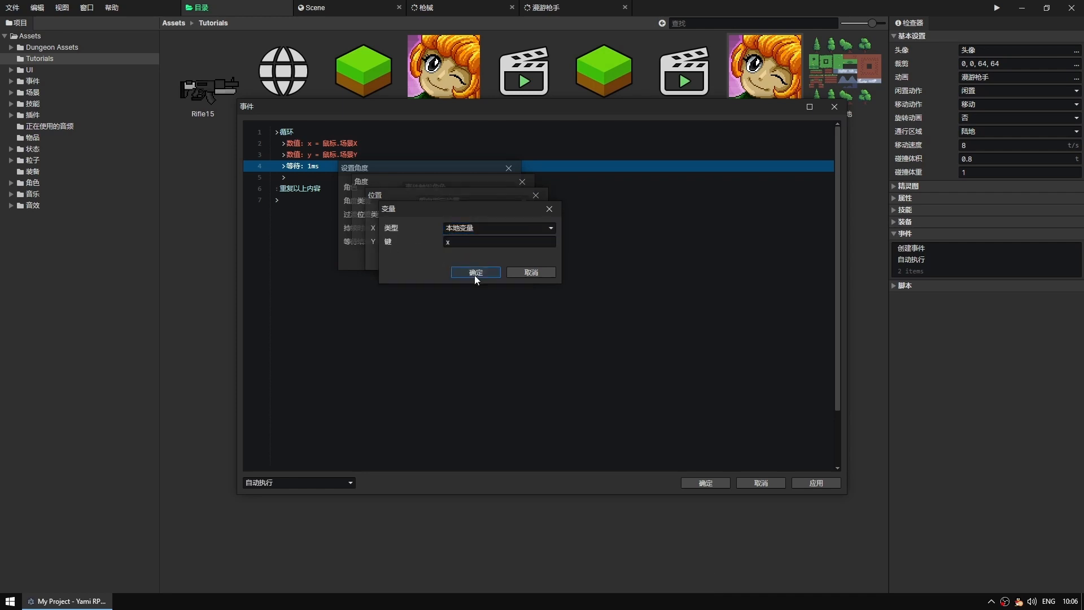
pyautogui.click(476, 273)
pyautogui.click(459, 243)
pyautogui.click(472, 273)
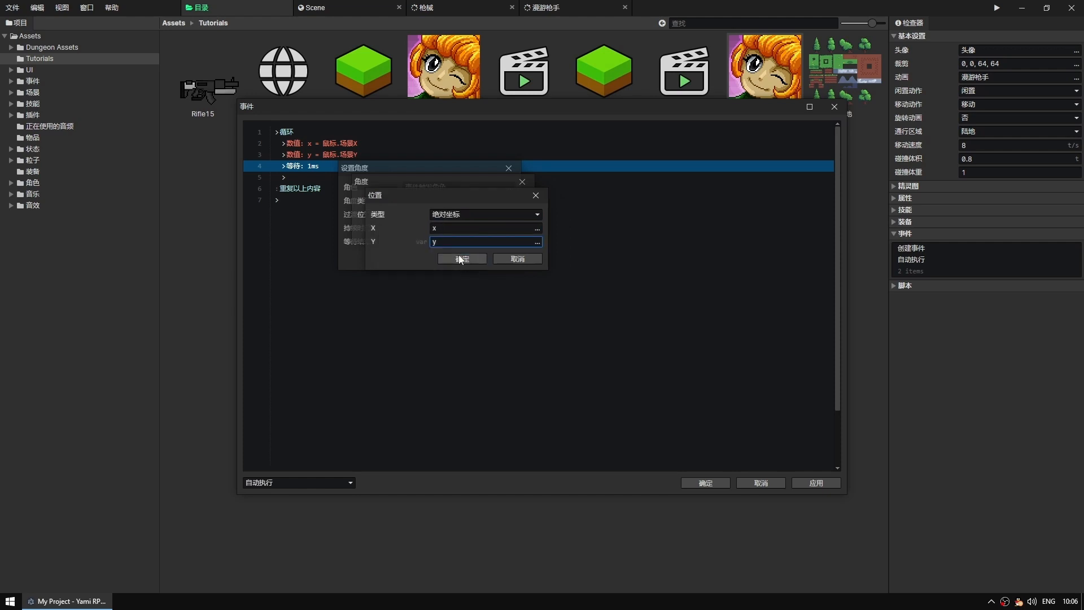
pyautogui.click(459, 258)
pyautogui.click(452, 245)
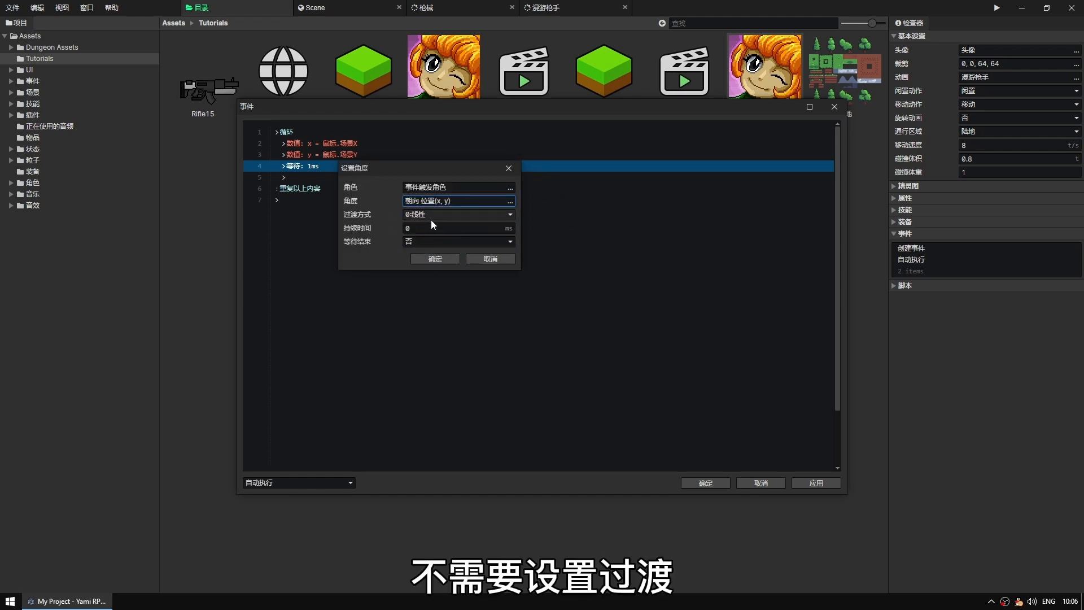
# Add the 设置角度 command without a transition and save the event.
pyautogui.click(395, 230)
pyautogui.click(428, 257)
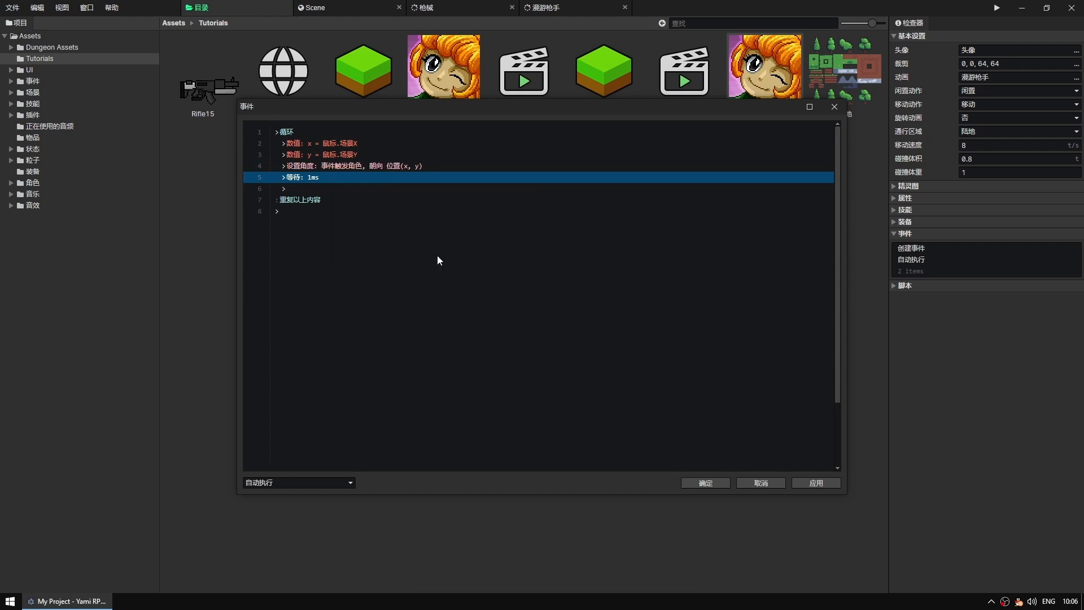
pyautogui.click(705, 483)
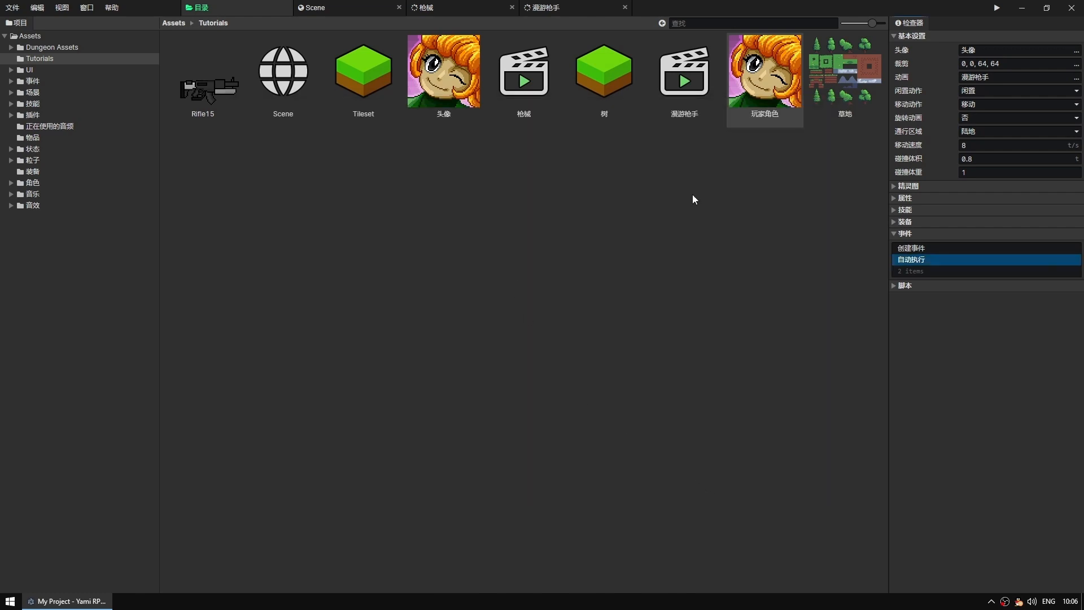
# Run the game and start a new game to test whether the character and rifle turn toward the mouse pointer.
pyautogui.click(997, 8)
pyautogui.click(542, 350)
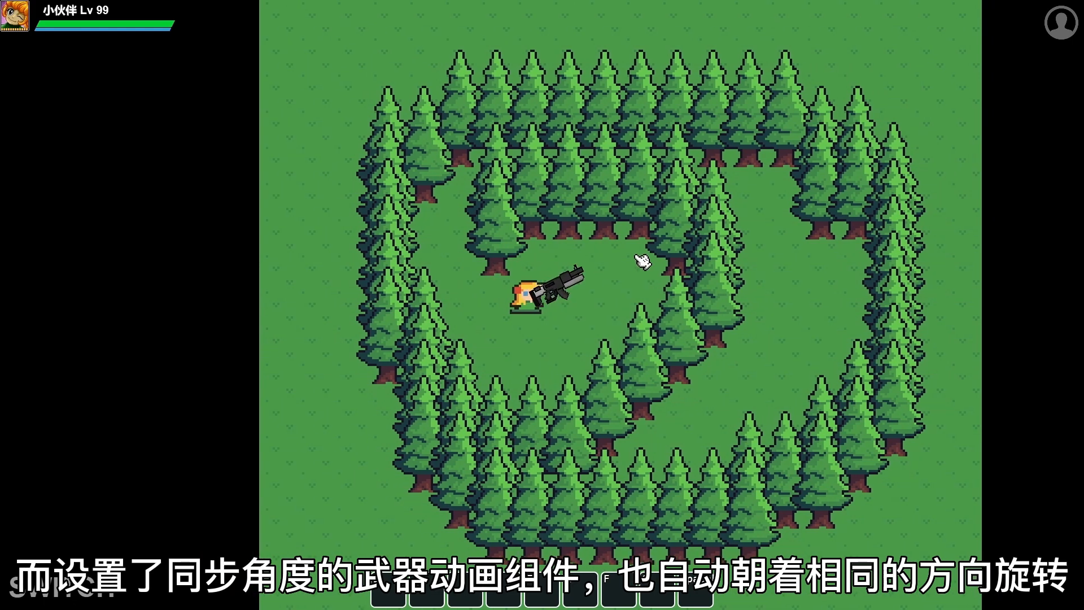
pyautogui.click(638, 256)
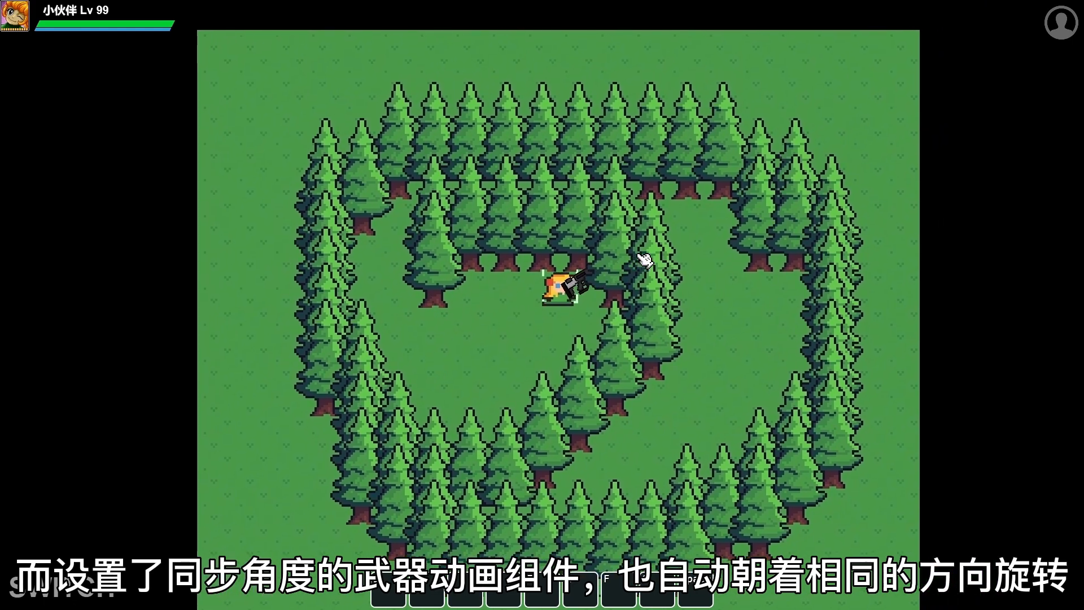
pyautogui.click(711, 314)
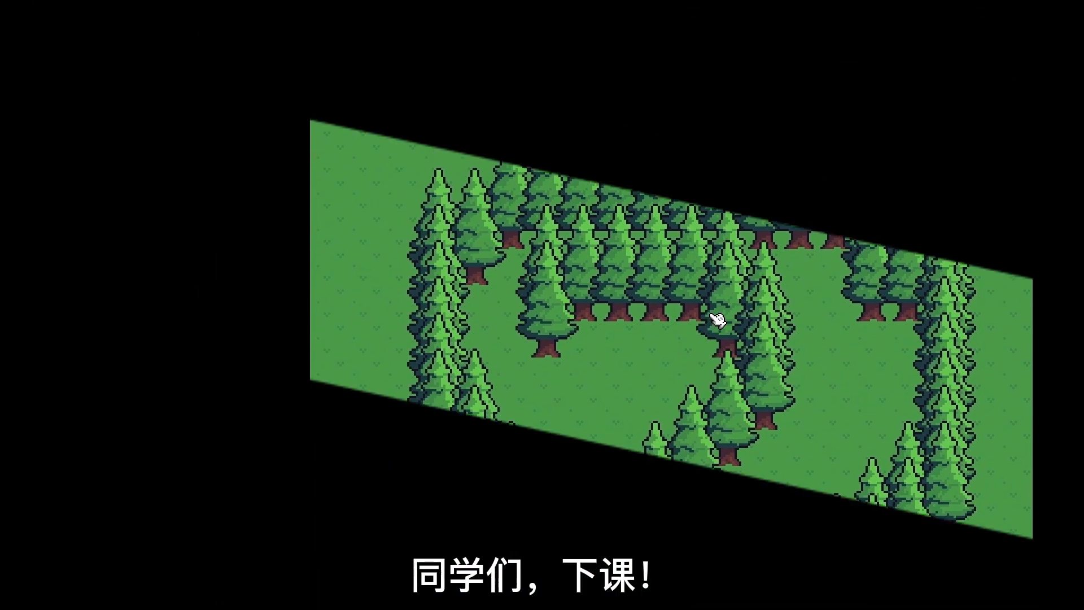